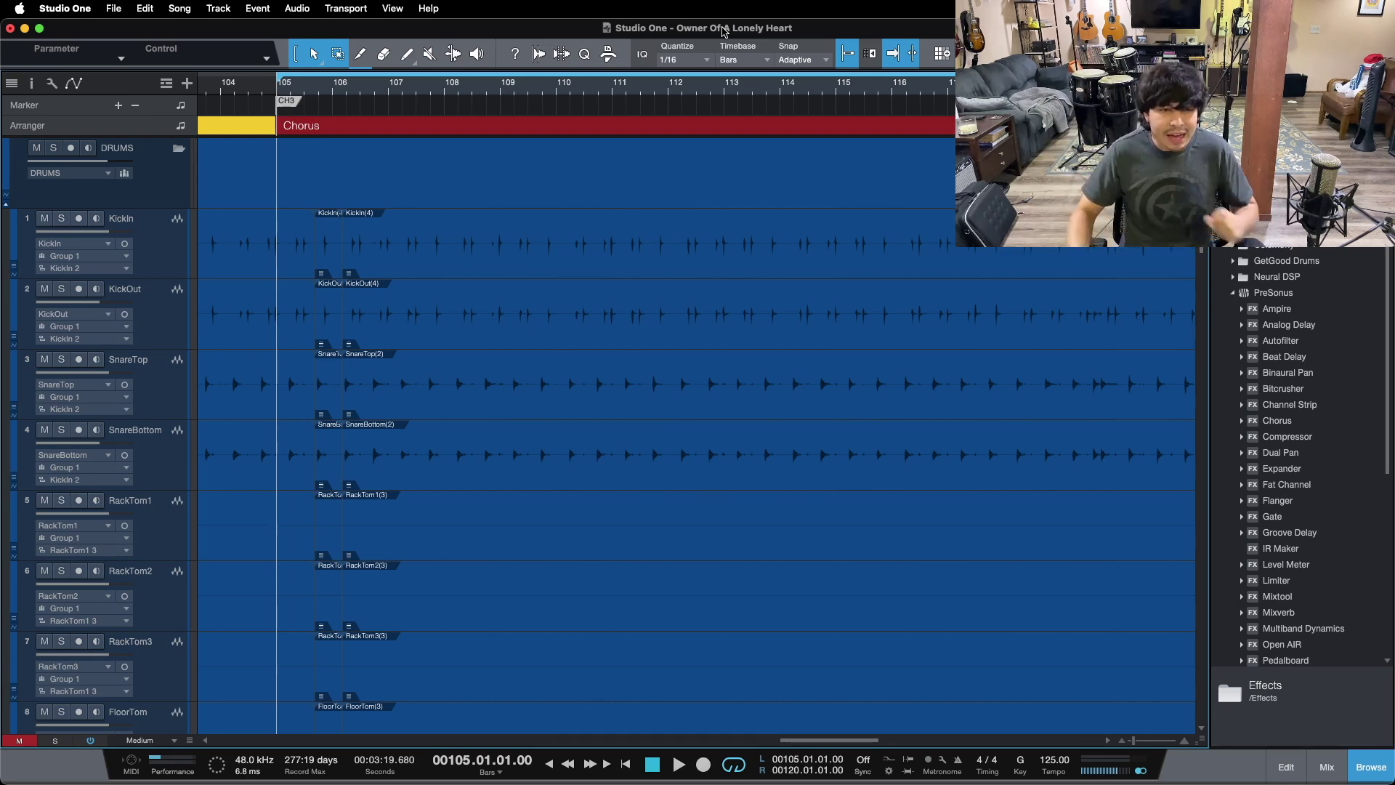
# Step: Open the mixer console and play the full mix from the start of the Chorus at bar 105
pyautogui.click(1341, 767)
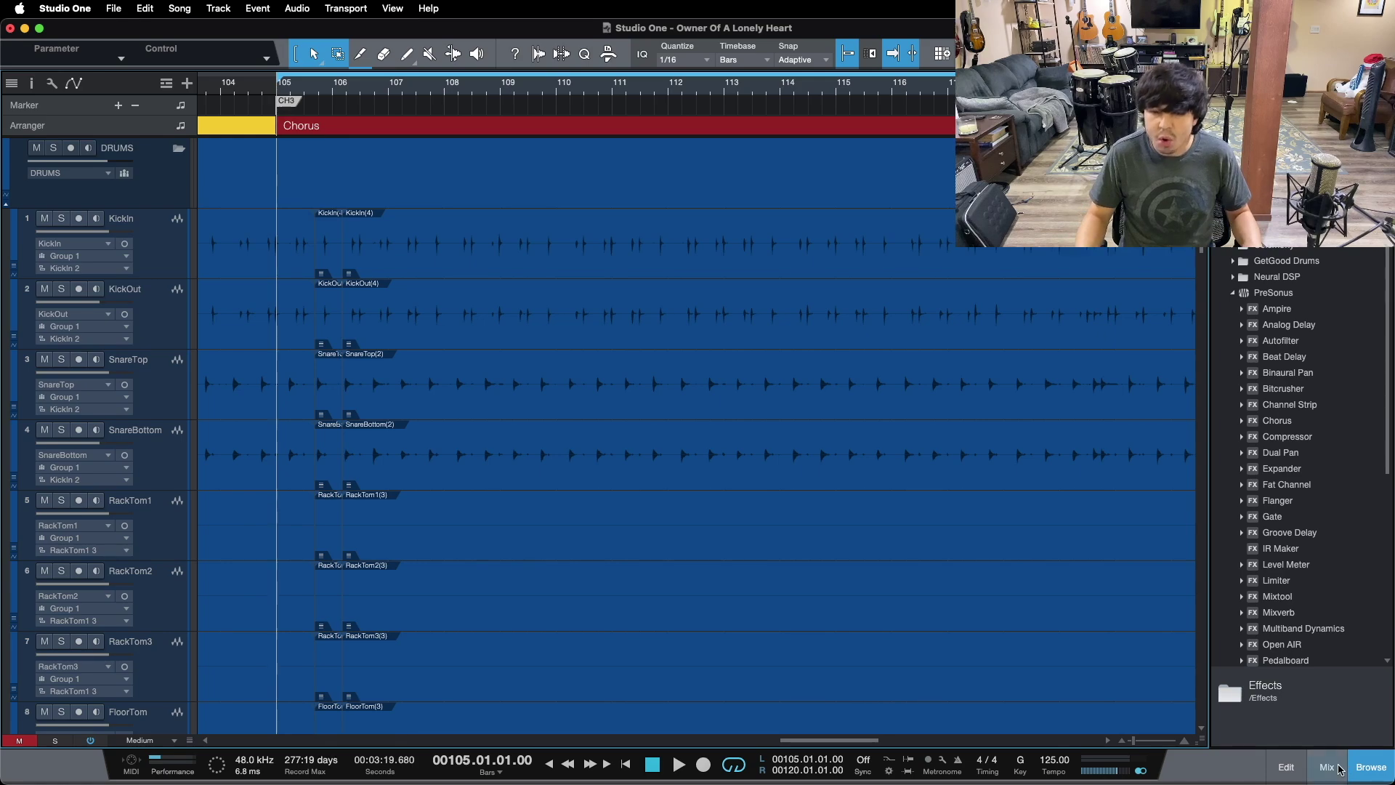
pyautogui.moveTo(578, 741); pyautogui.dragTo(856, 637)
pyautogui.moveTo(852, 741); pyautogui.dragTo(58, 753)
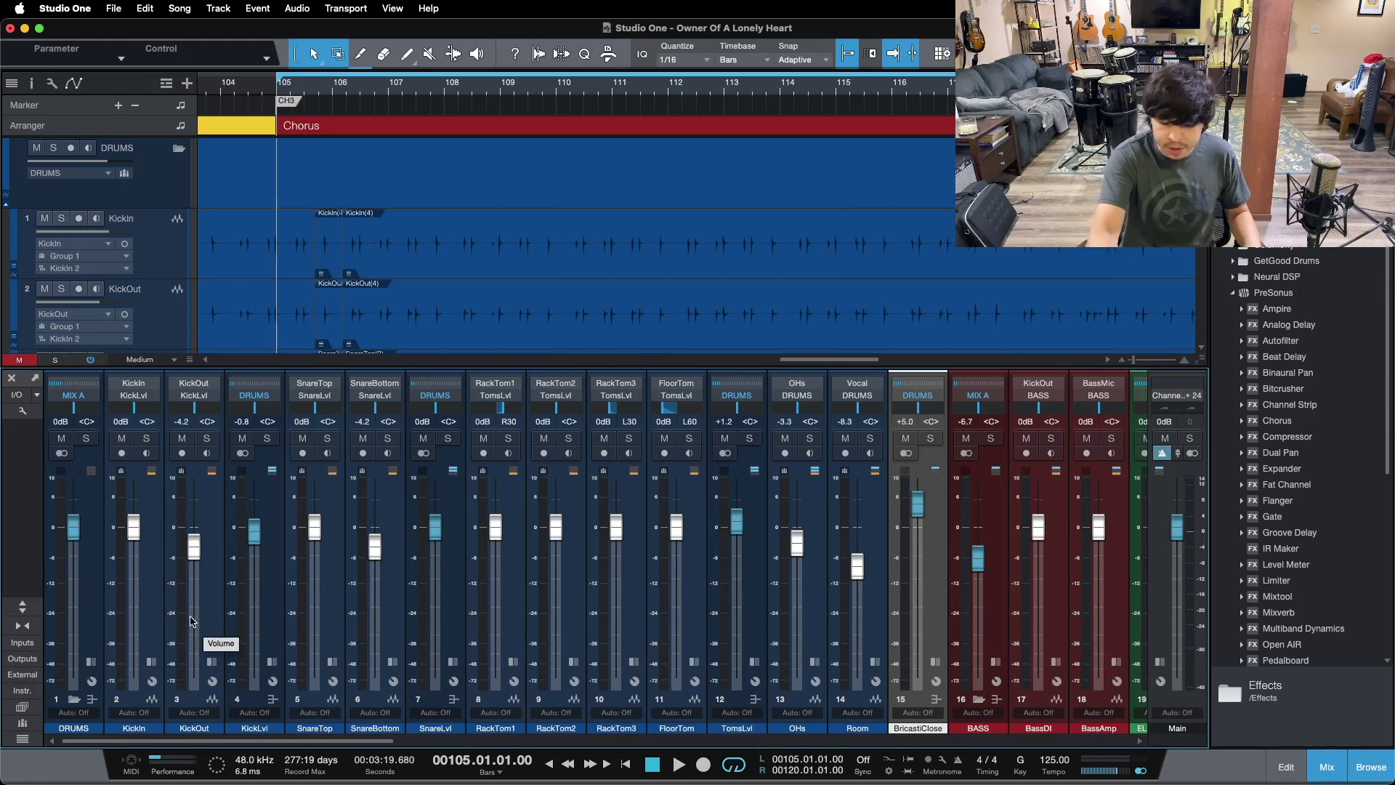
pyautogui.press('space')
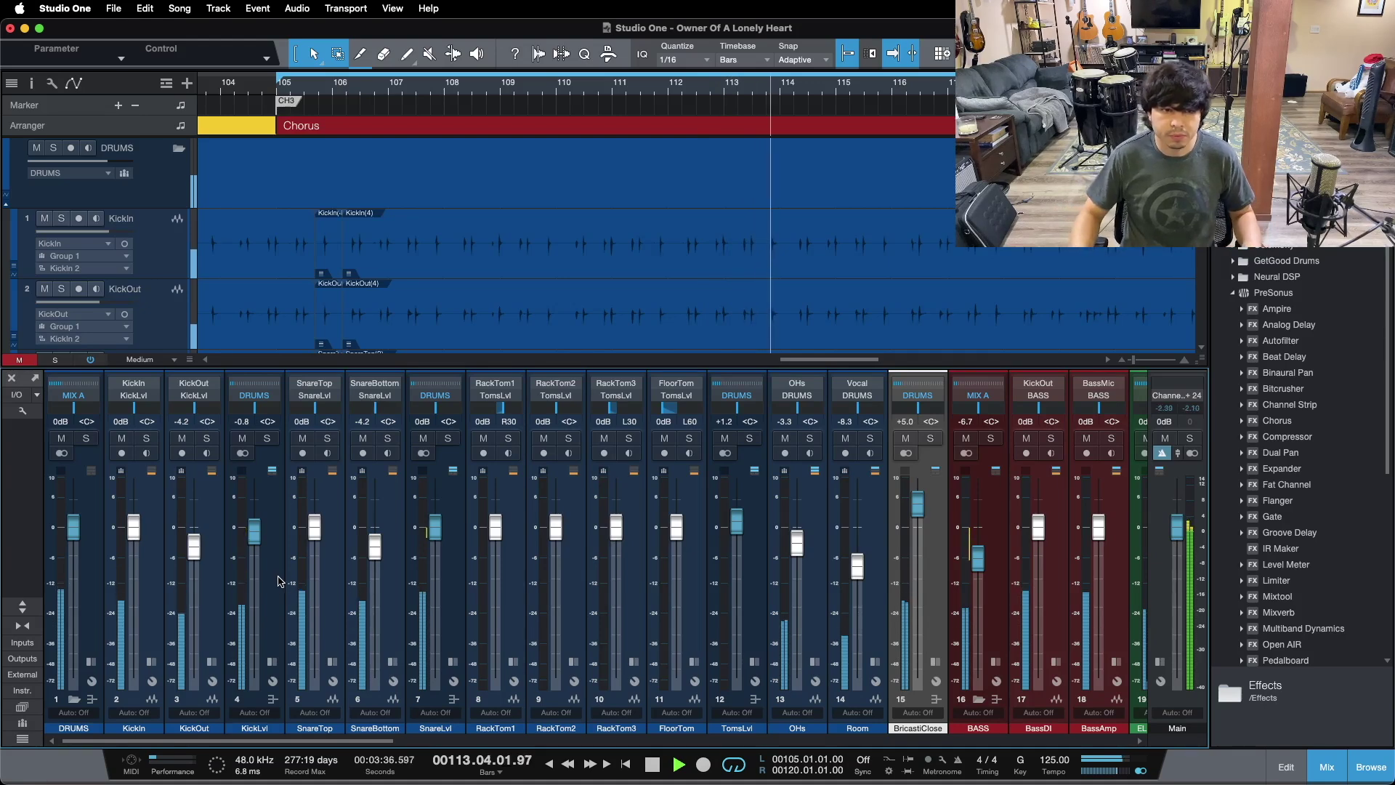
# Step: Listen to the DRUMS and BASS buses soloed together, stop playback and clear all solos
pyautogui.click(87, 439)
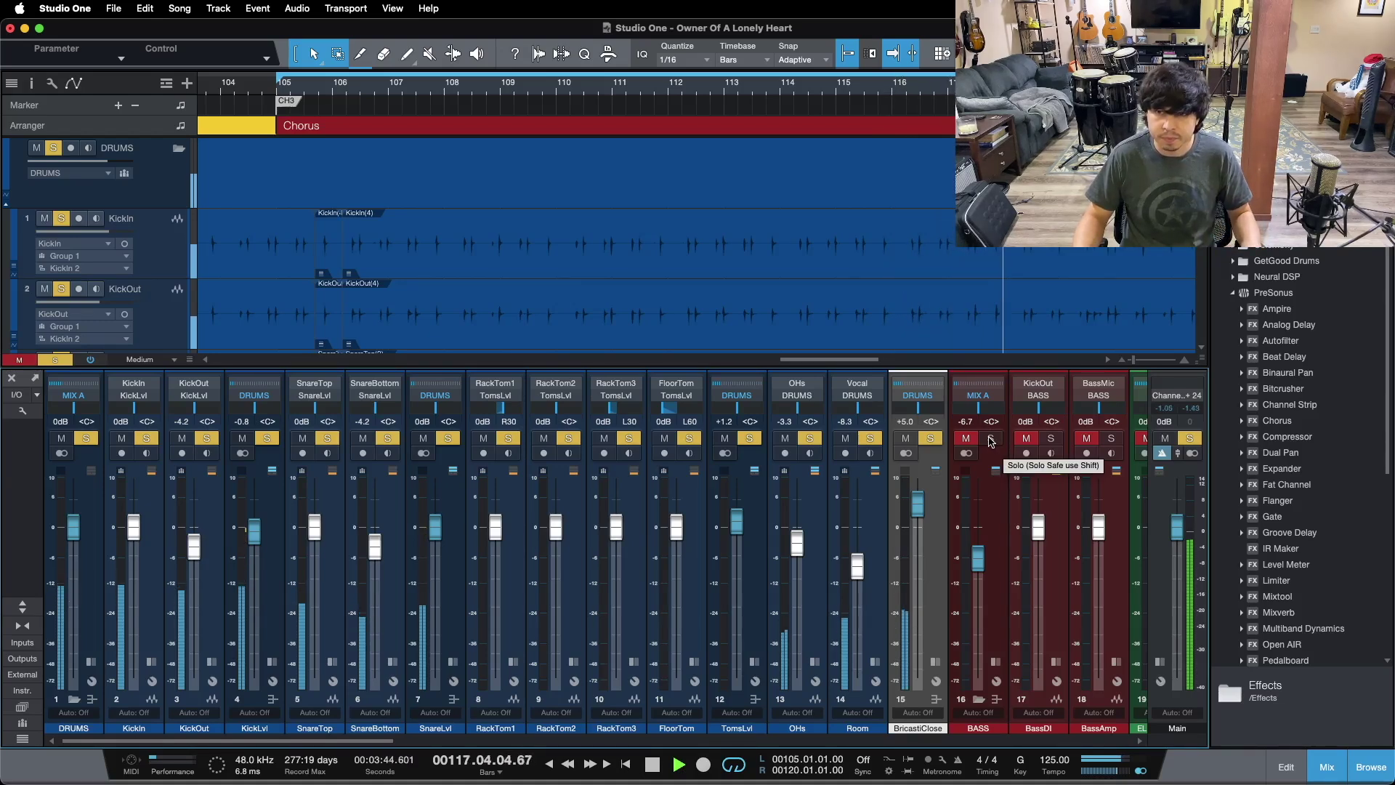
pyautogui.click(991, 439)
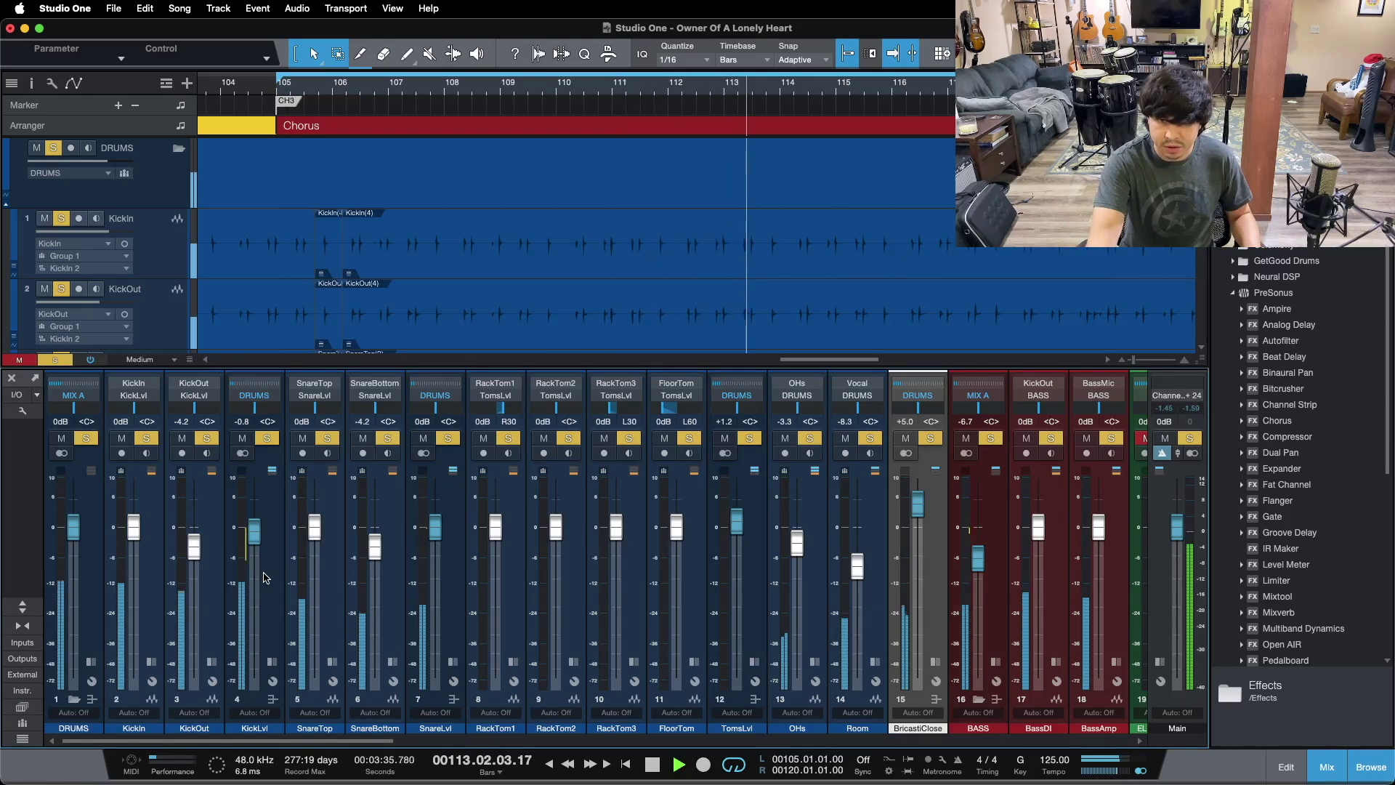
pyautogui.press('space')
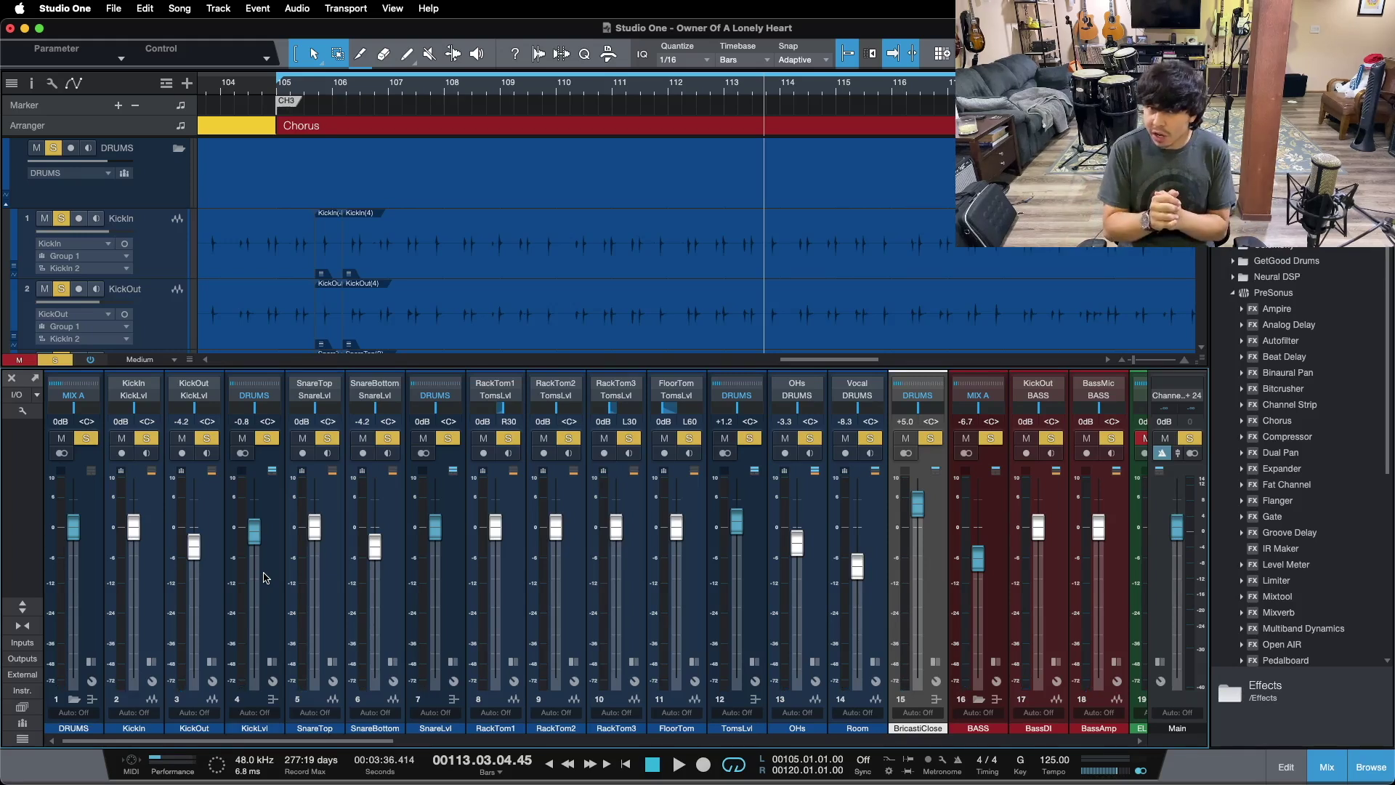
pyautogui.hotkey('shift', 's')
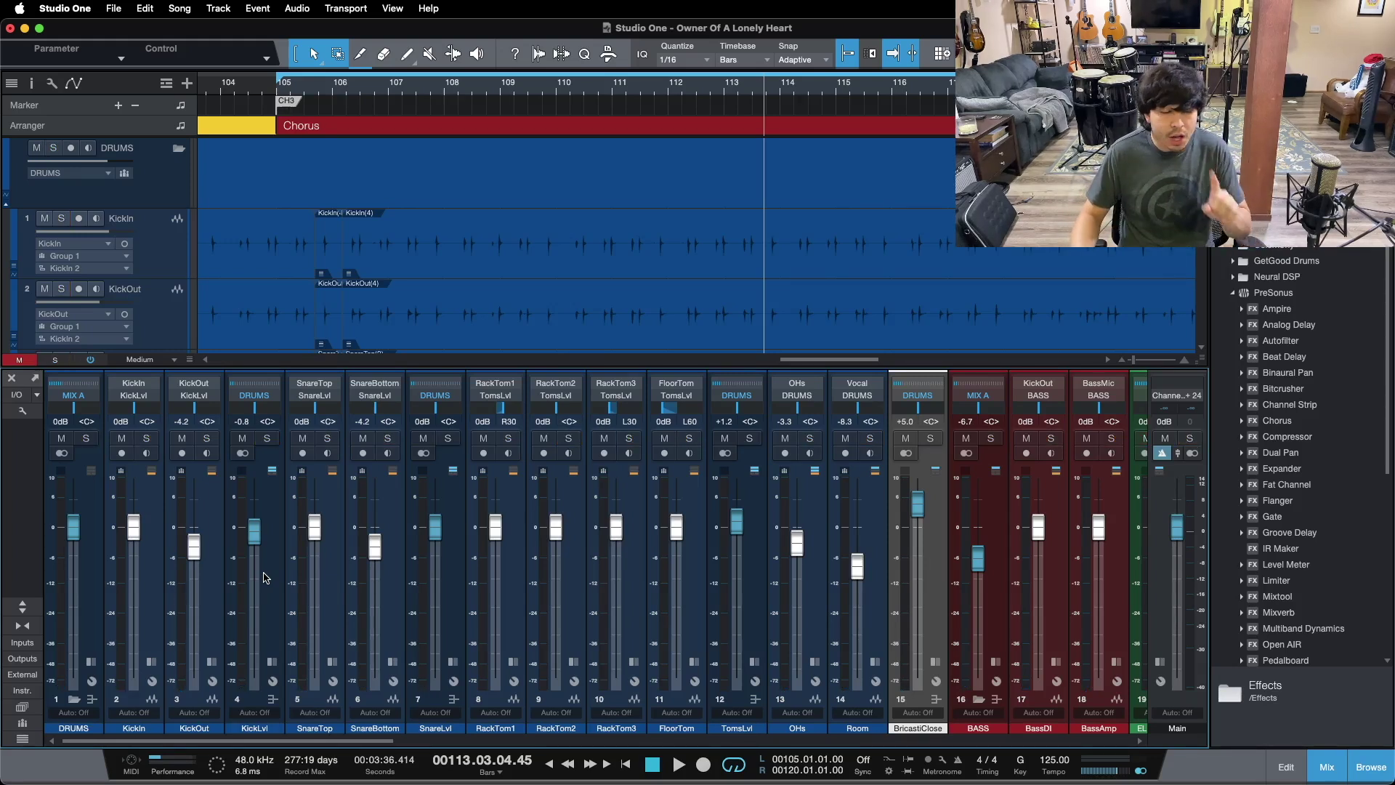
# Step: Expand the inserts of the KickLvl bus, solo it and open its first Pro EQ
pyautogui.click(264, 577)
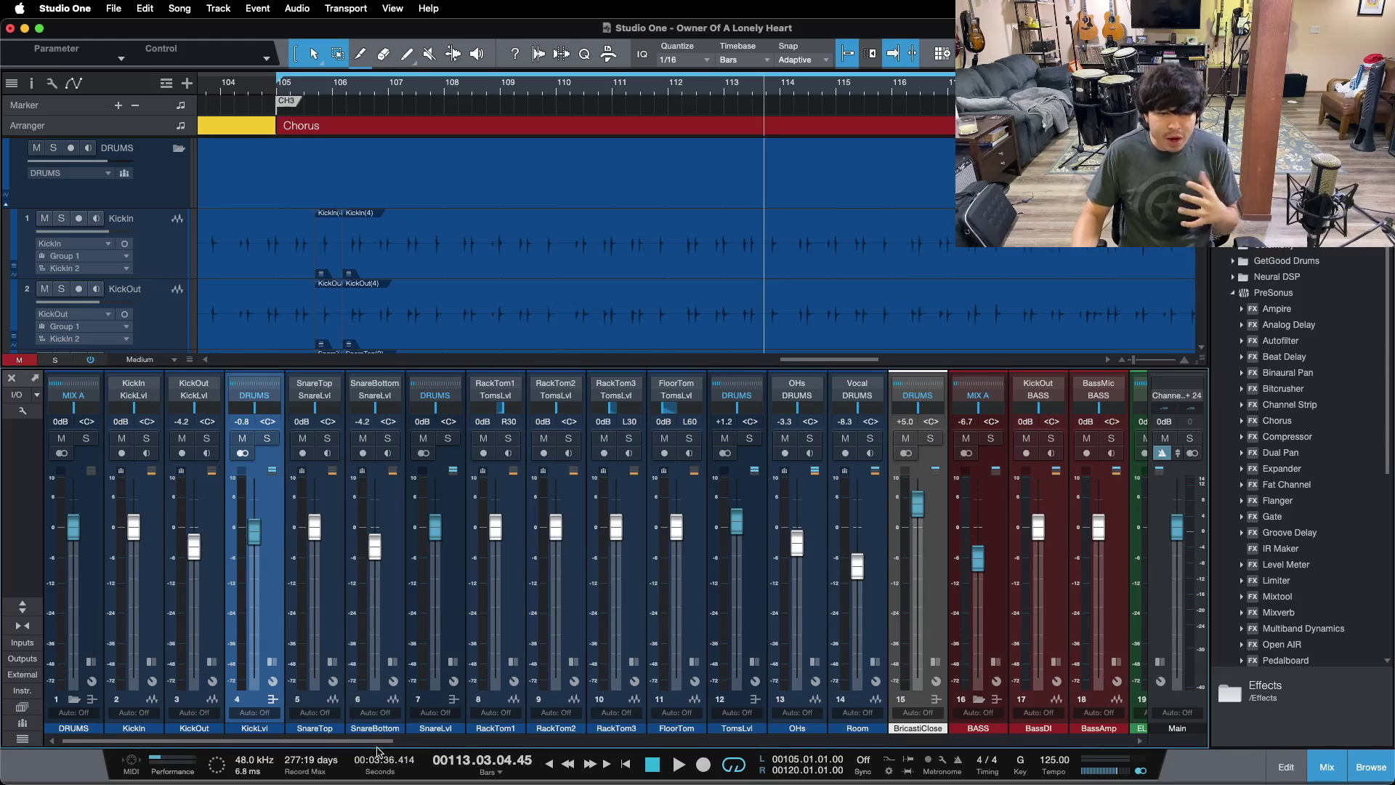
pyautogui.hscroll(5, 377, 749)
pyautogui.hscroll(-5, 377, 748)
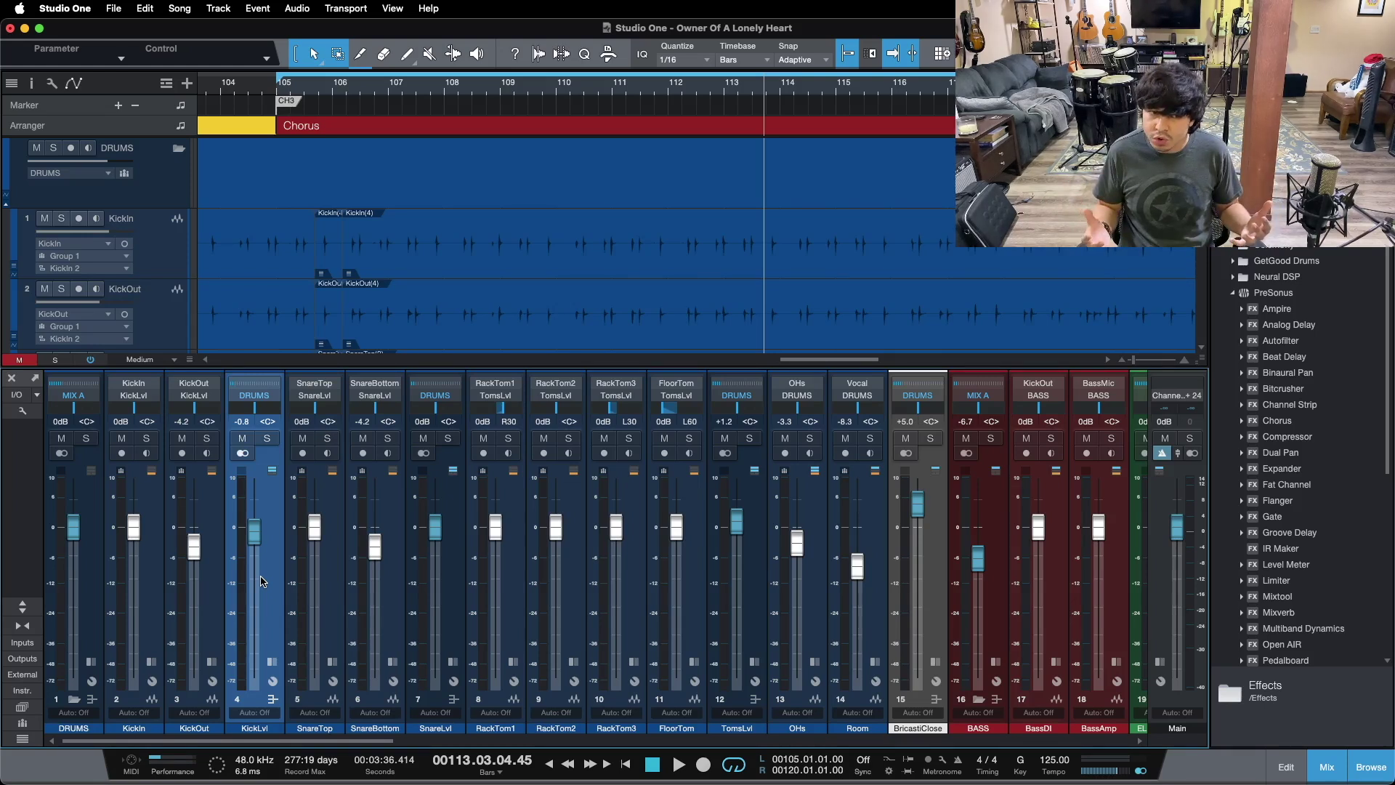
pyautogui.click(270, 662)
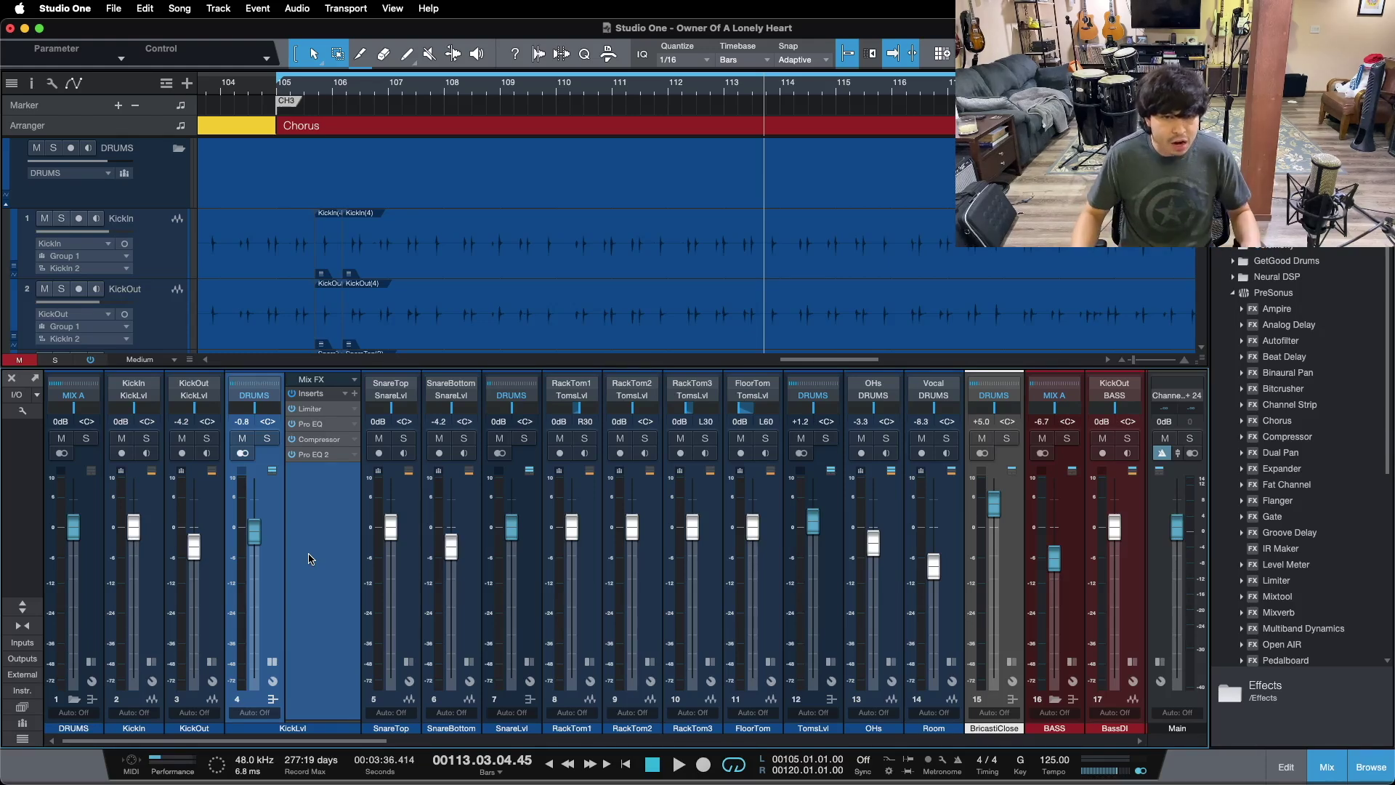
pyautogui.click(268, 439)
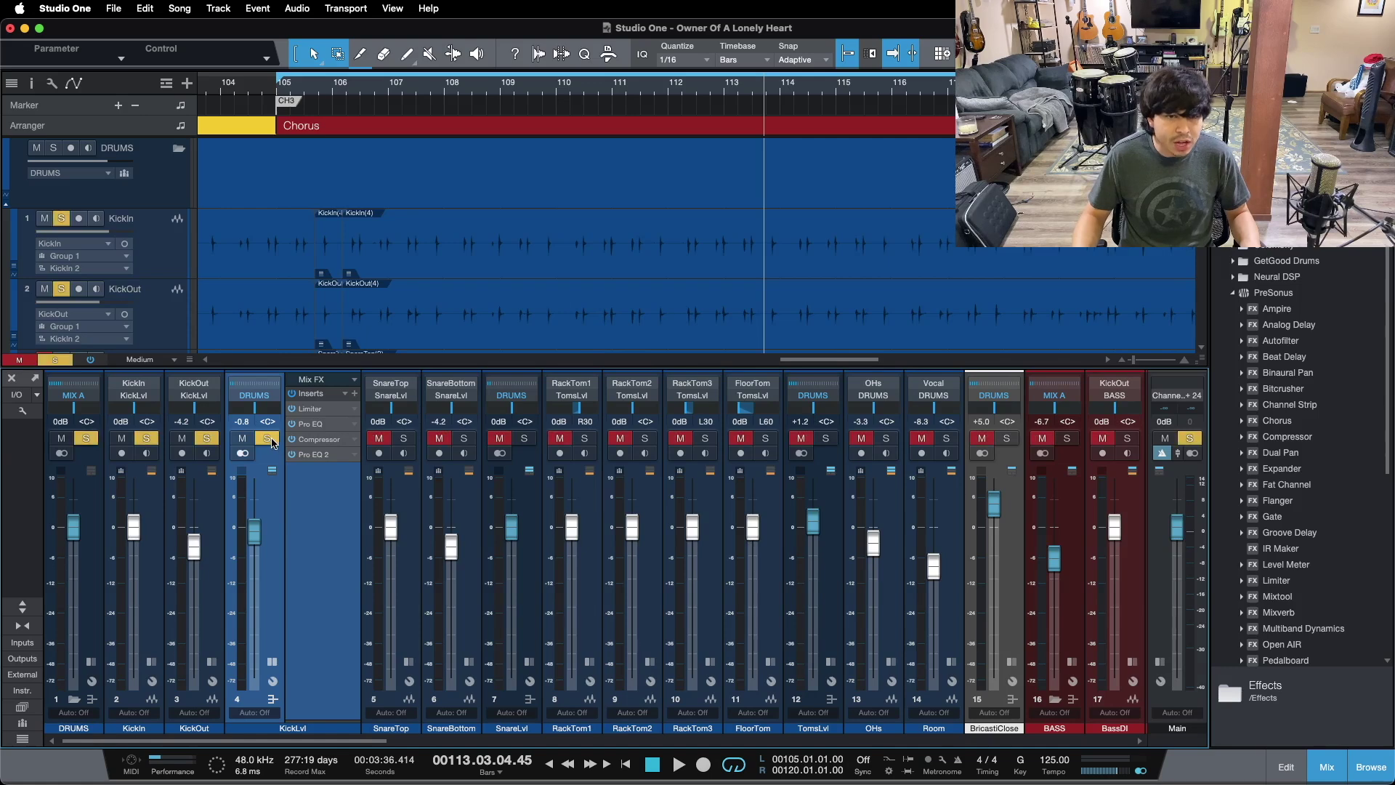
pyautogui.click(313, 427)
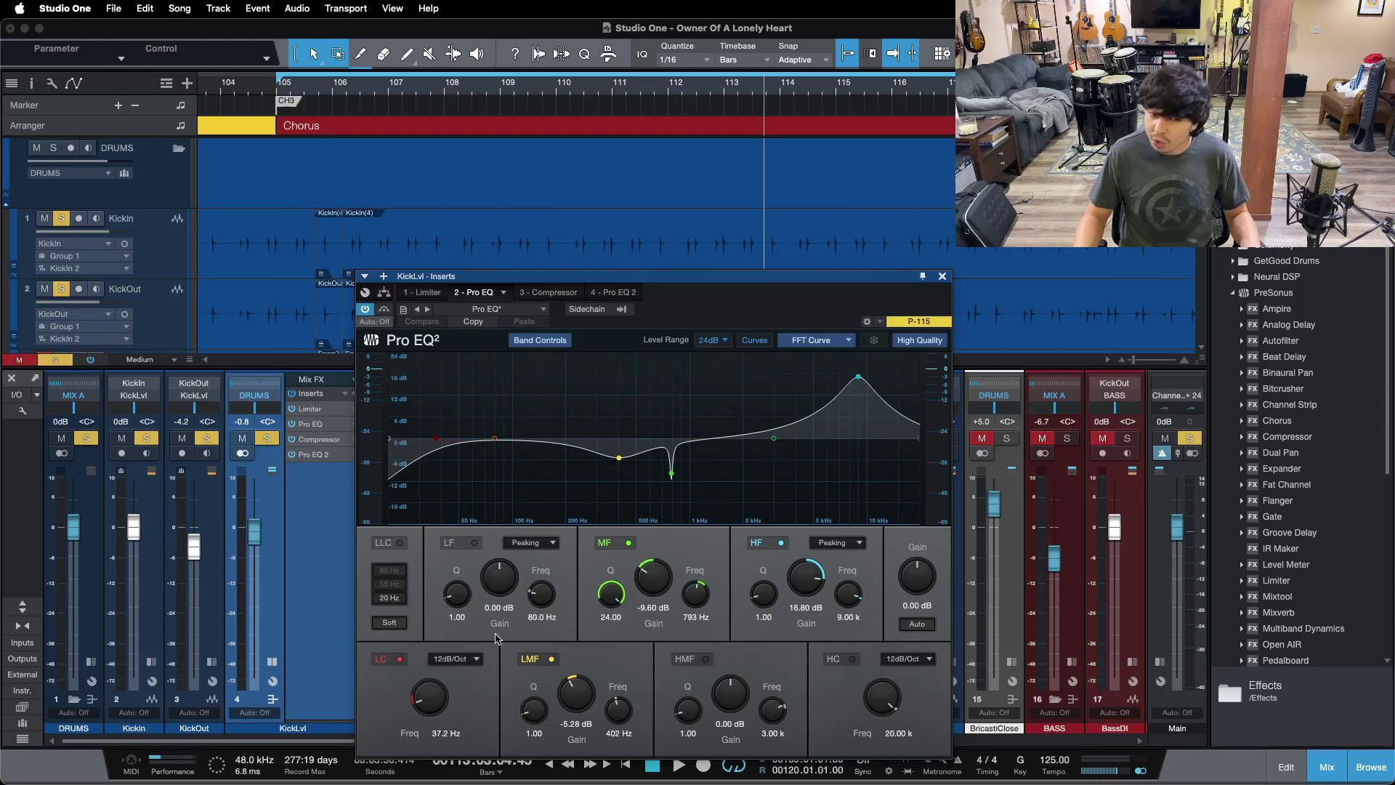
# Step: Bypass KickLvl's Compressor and Pro EQ 2, and switch off the HF, LMF and MF bands so only the low cut stays active
pyautogui.click(290, 456)
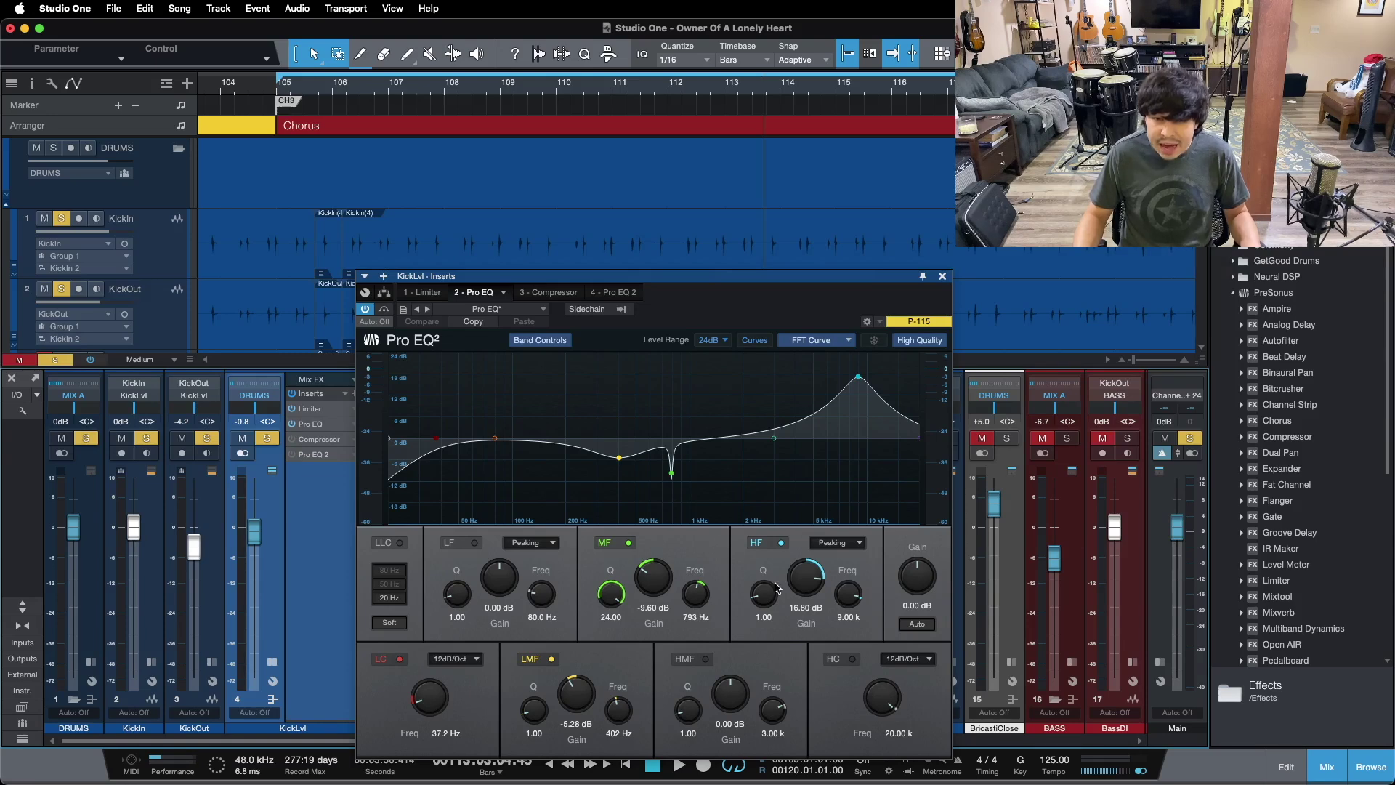
pyautogui.click(780, 544)
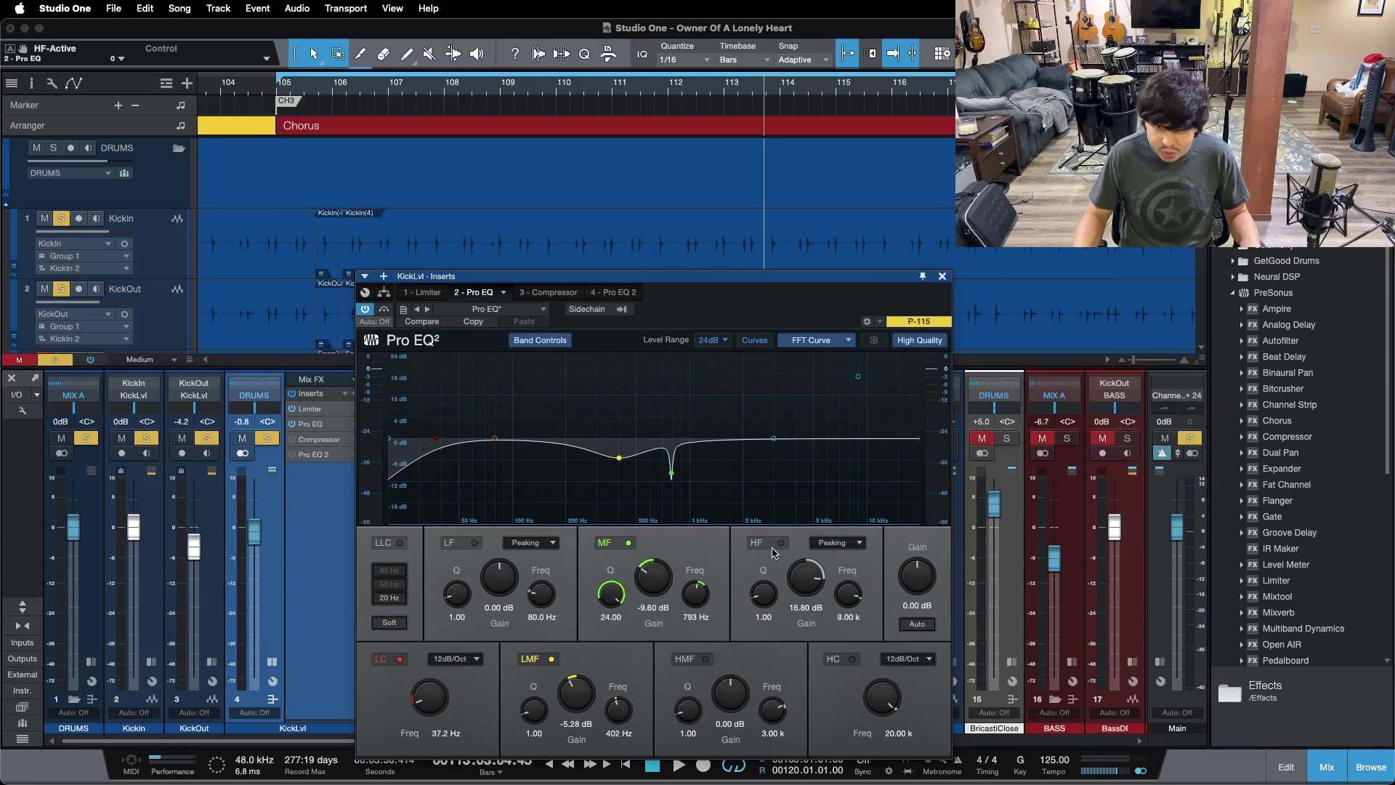
pyautogui.click(529, 659)
pyautogui.click(605, 543)
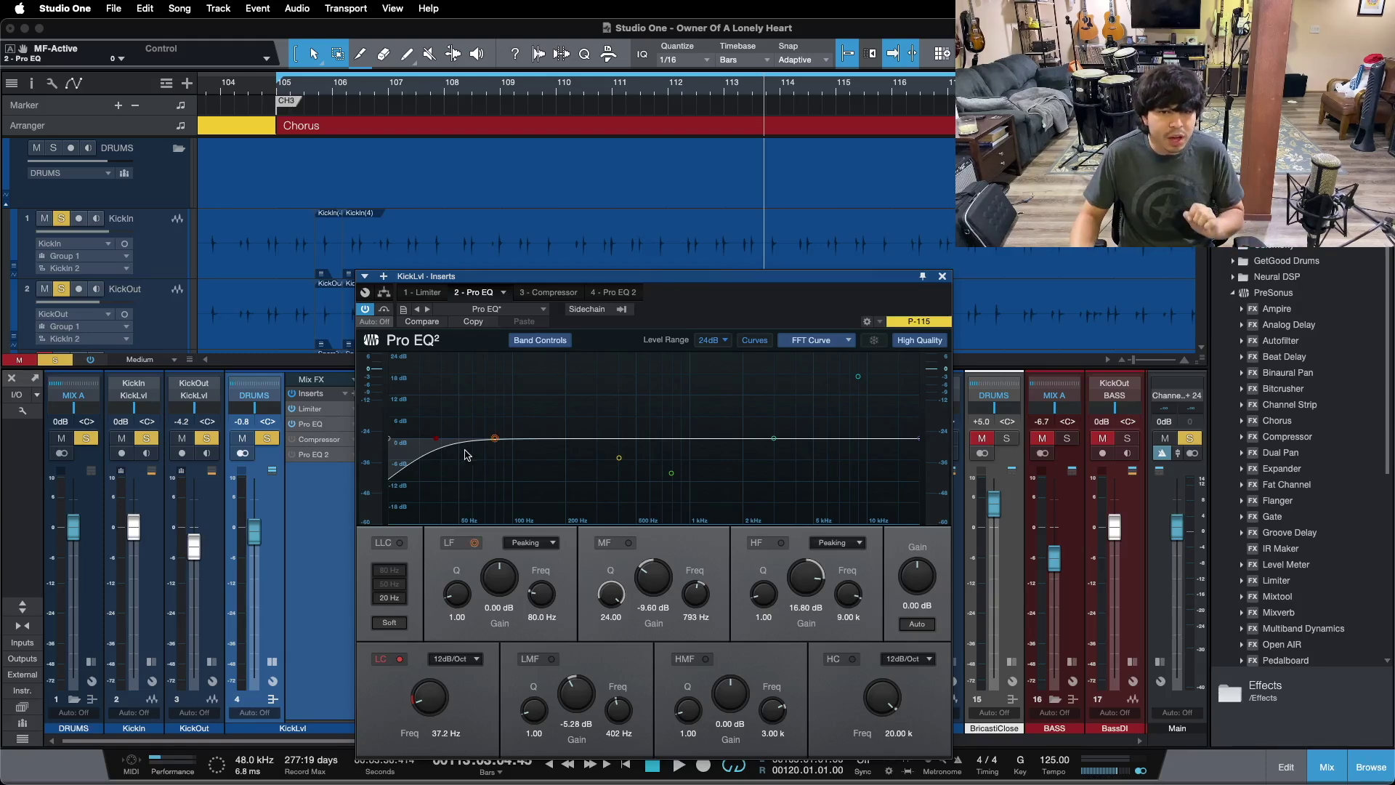
pyautogui.click(494, 438)
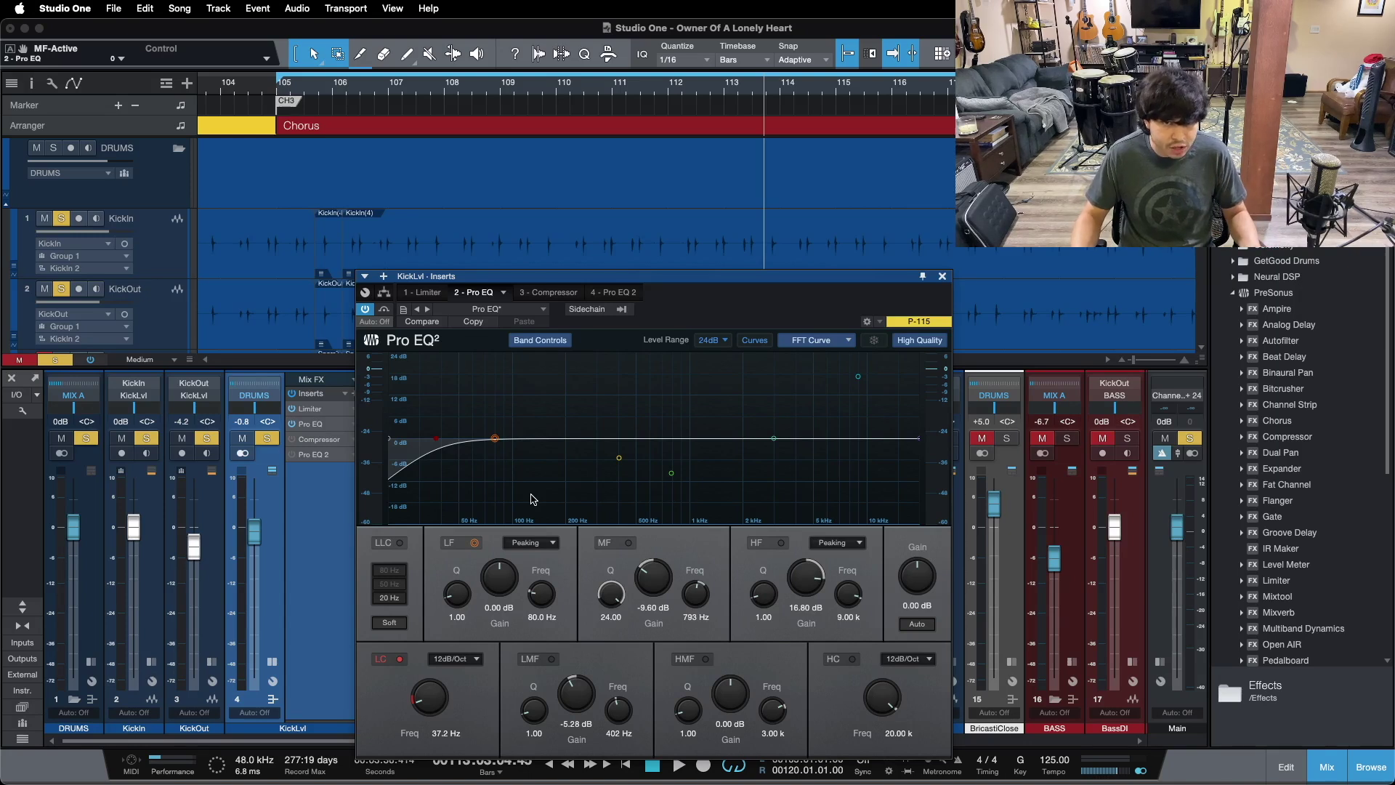
# Step: Play the soloed kick from bar 105 and toggle the Pro EQ low cut off and on to compare the low end
pyautogui.press('space')
pyautogui.hotkey('ctrl', 'z')
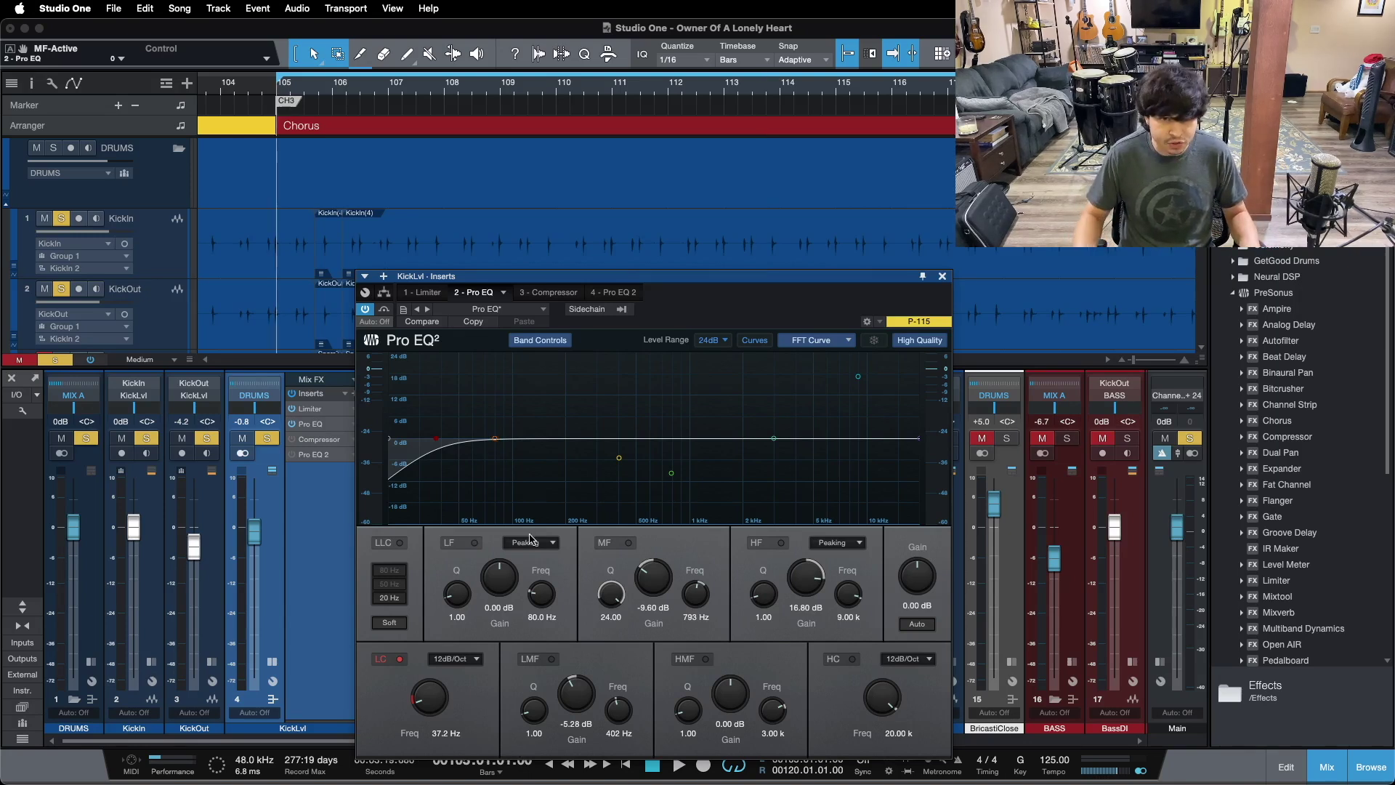
pyautogui.click(397, 659)
pyautogui.press('space')
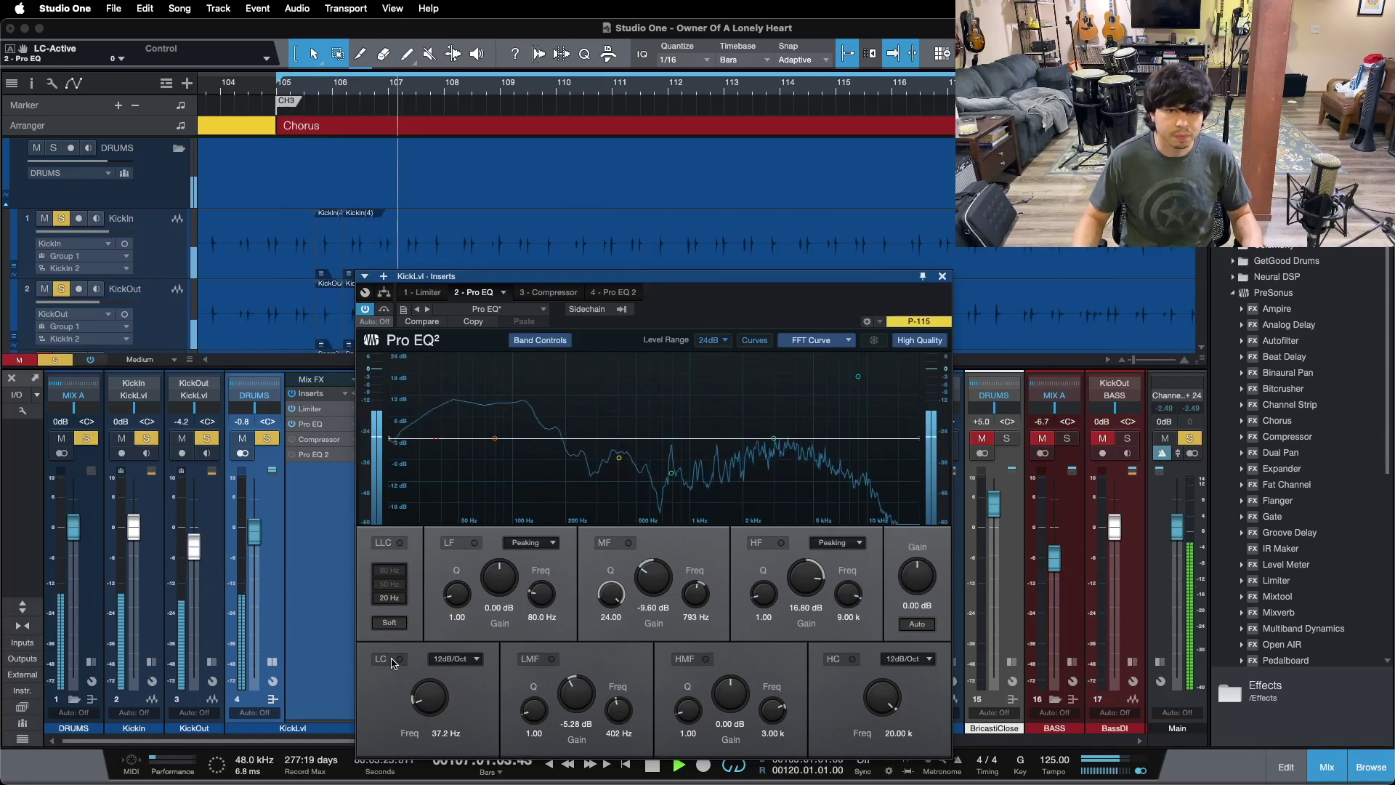
pyautogui.click(393, 663)
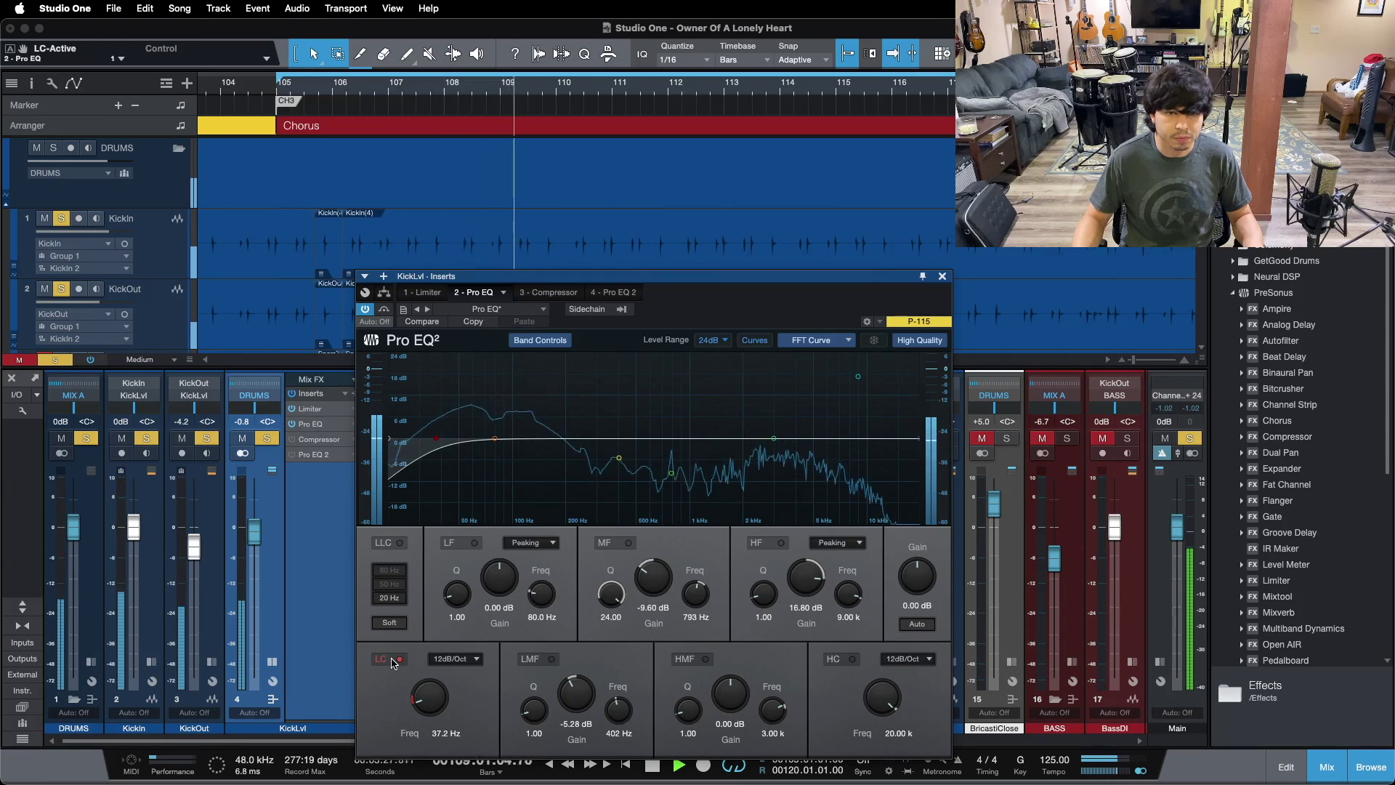
pyautogui.click(392, 662)
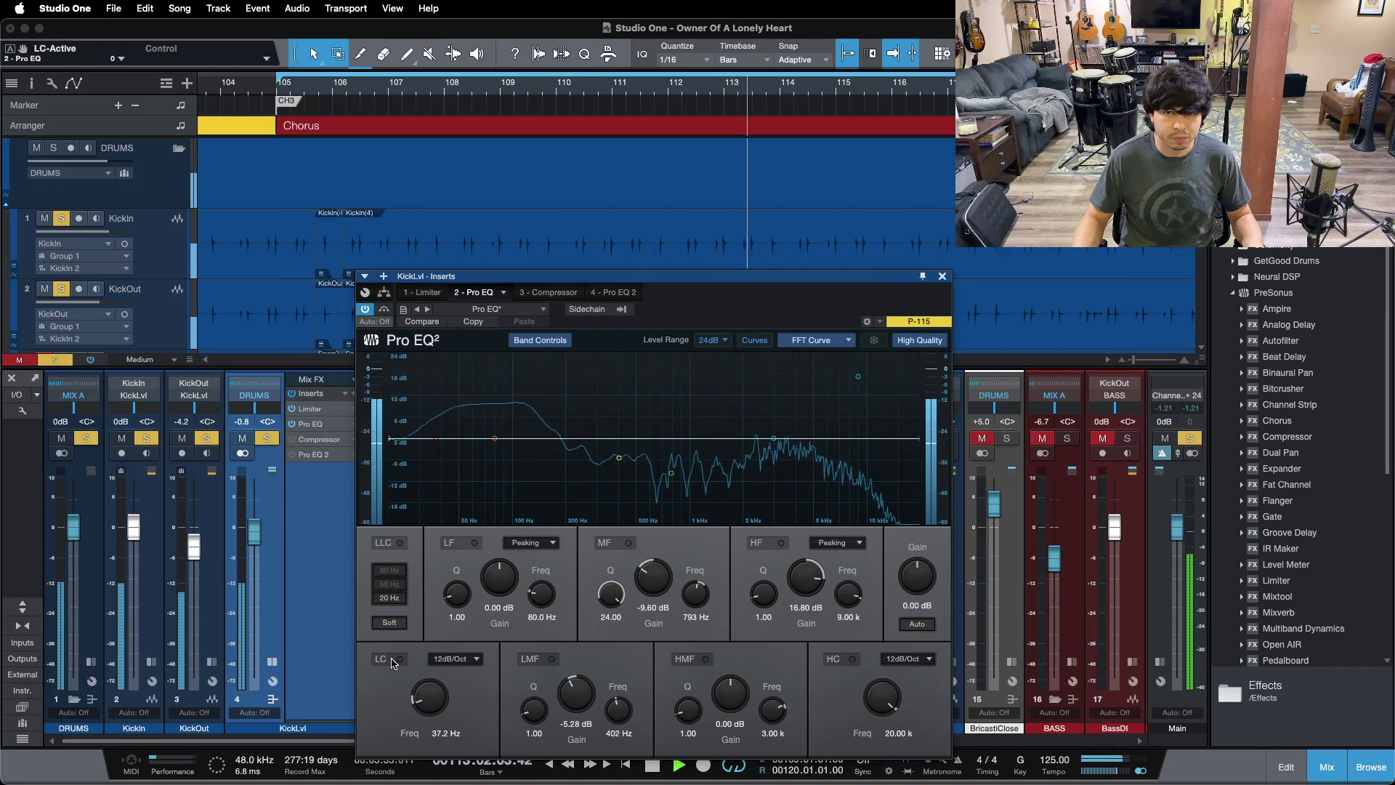
pyautogui.click(393, 662)
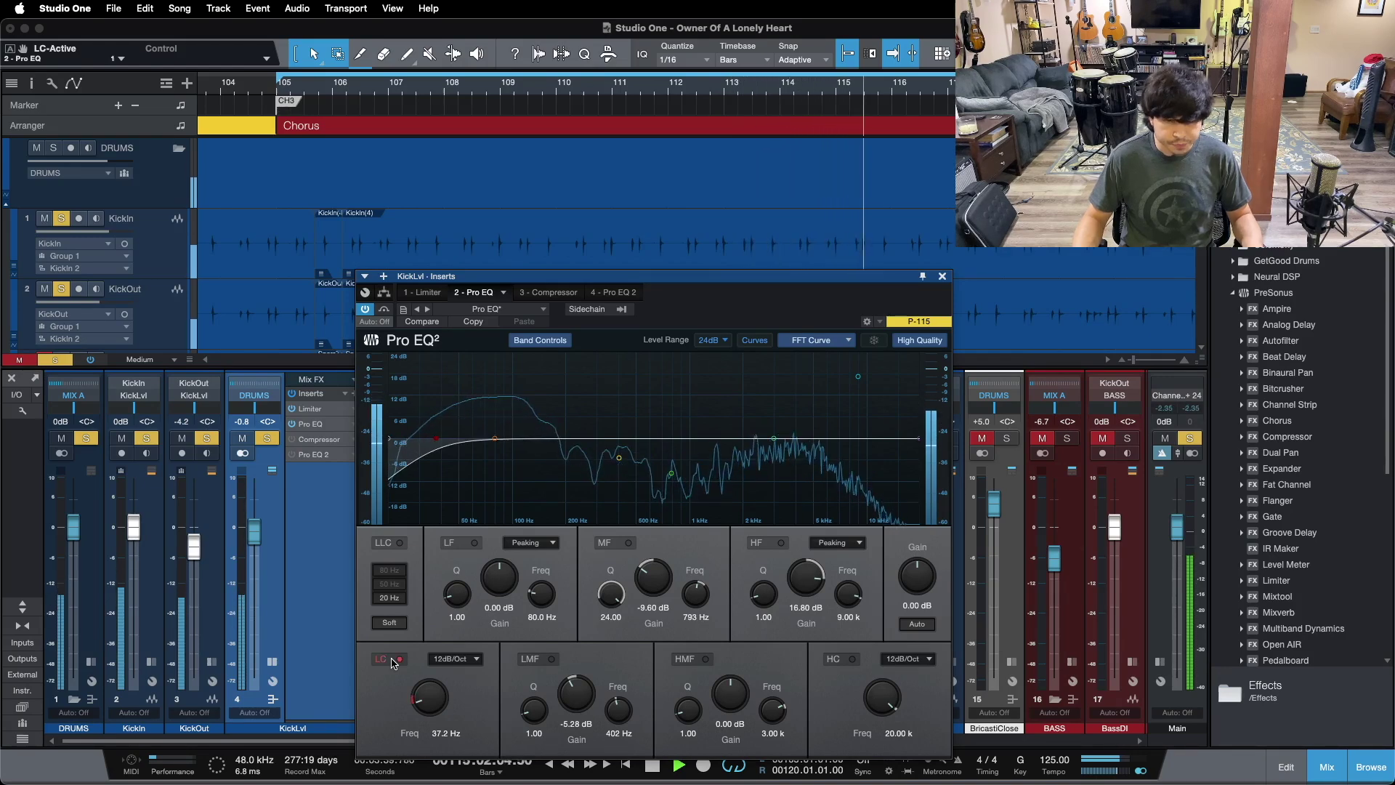
pyautogui.click(393, 663)
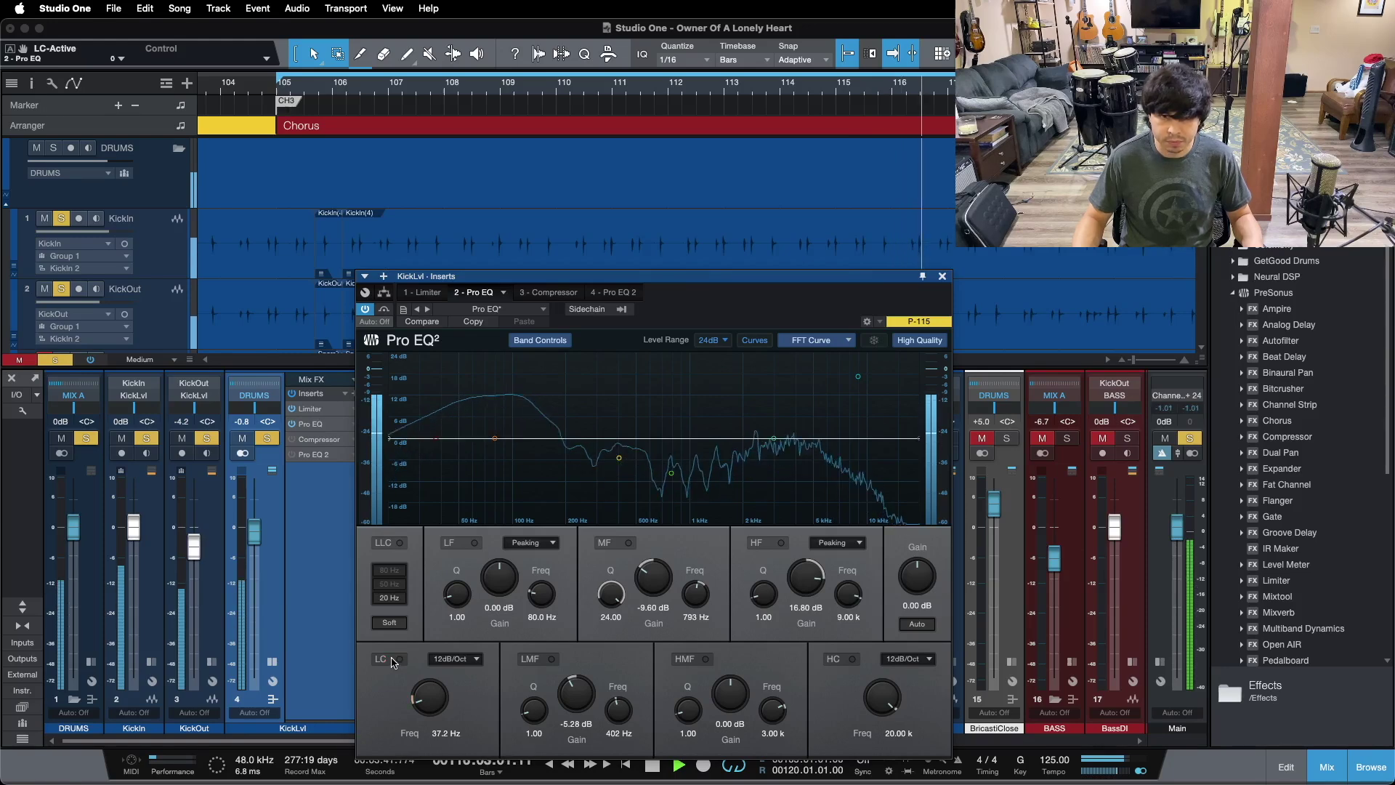
pyautogui.click(393, 663)
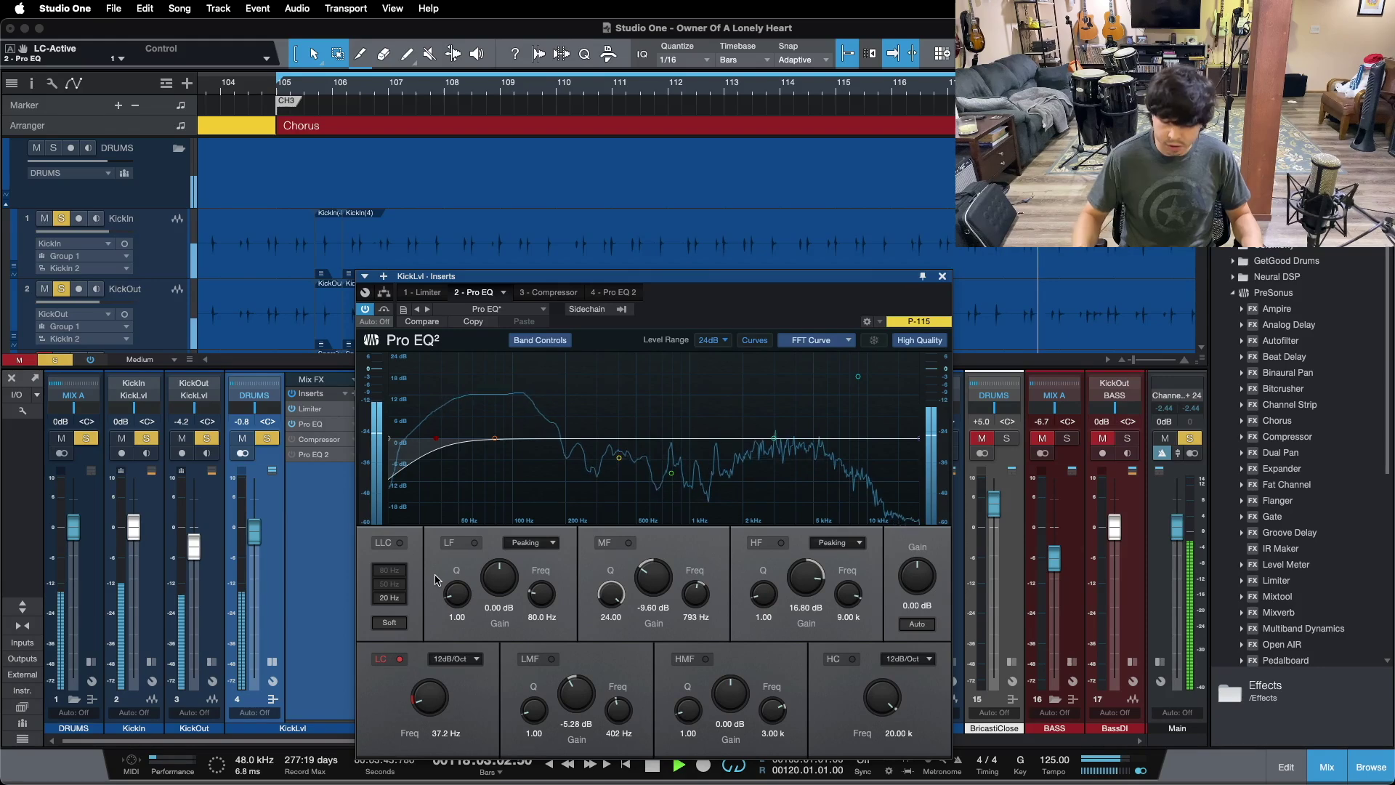
pyautogui.press('space')
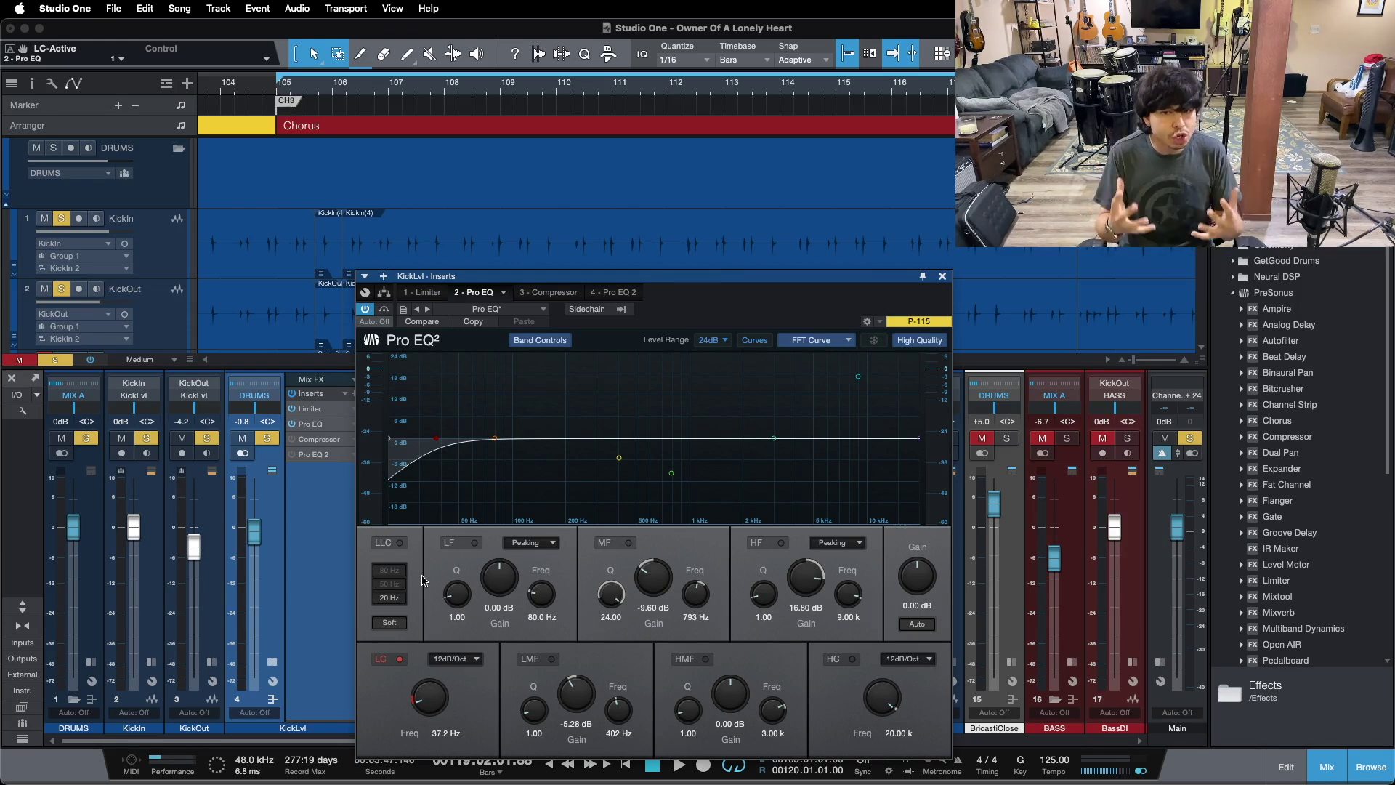
# Step: Repeat the kick's low-cut on/off comparison from the Chorus start, leaving the filter active and stopping playback
pyautogui.click(398, 659)
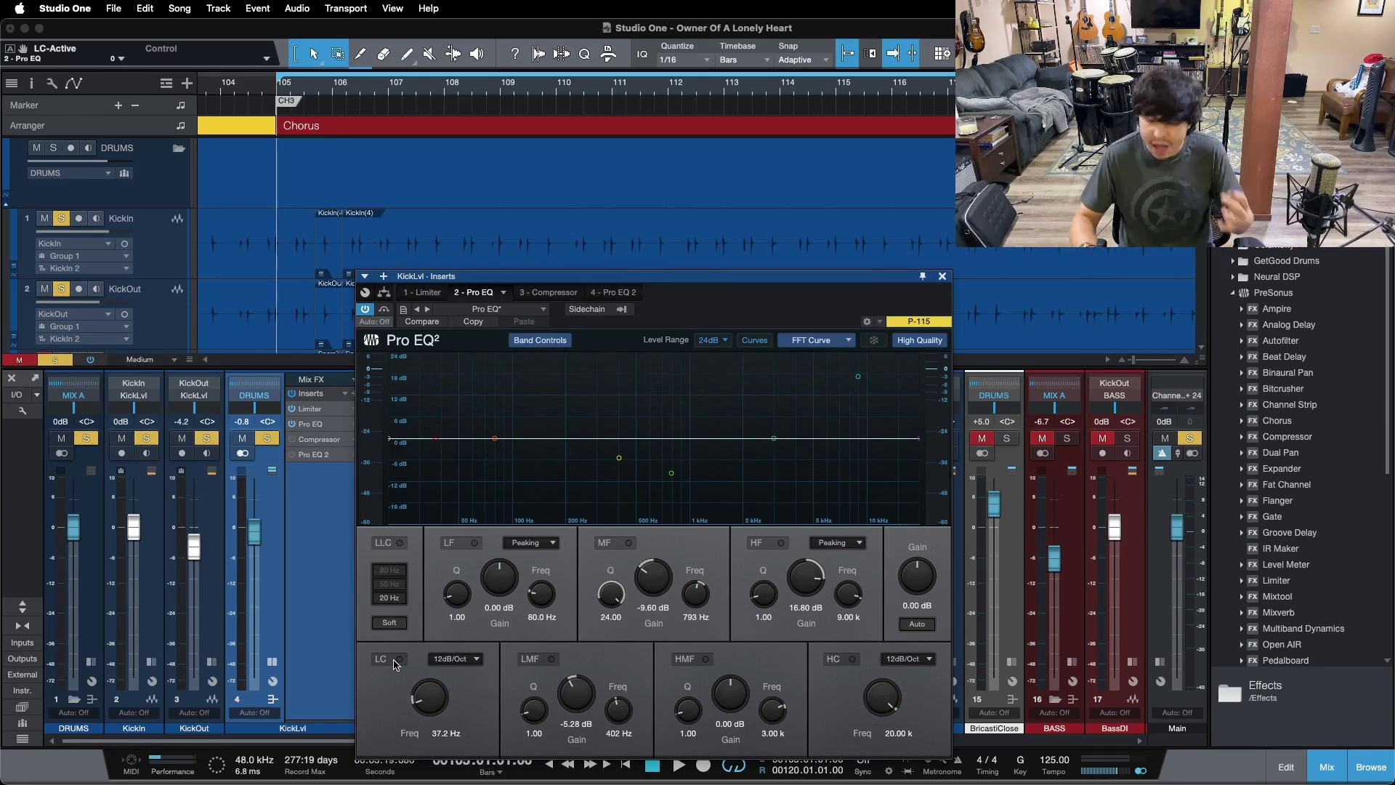
pyautogui.press('space')
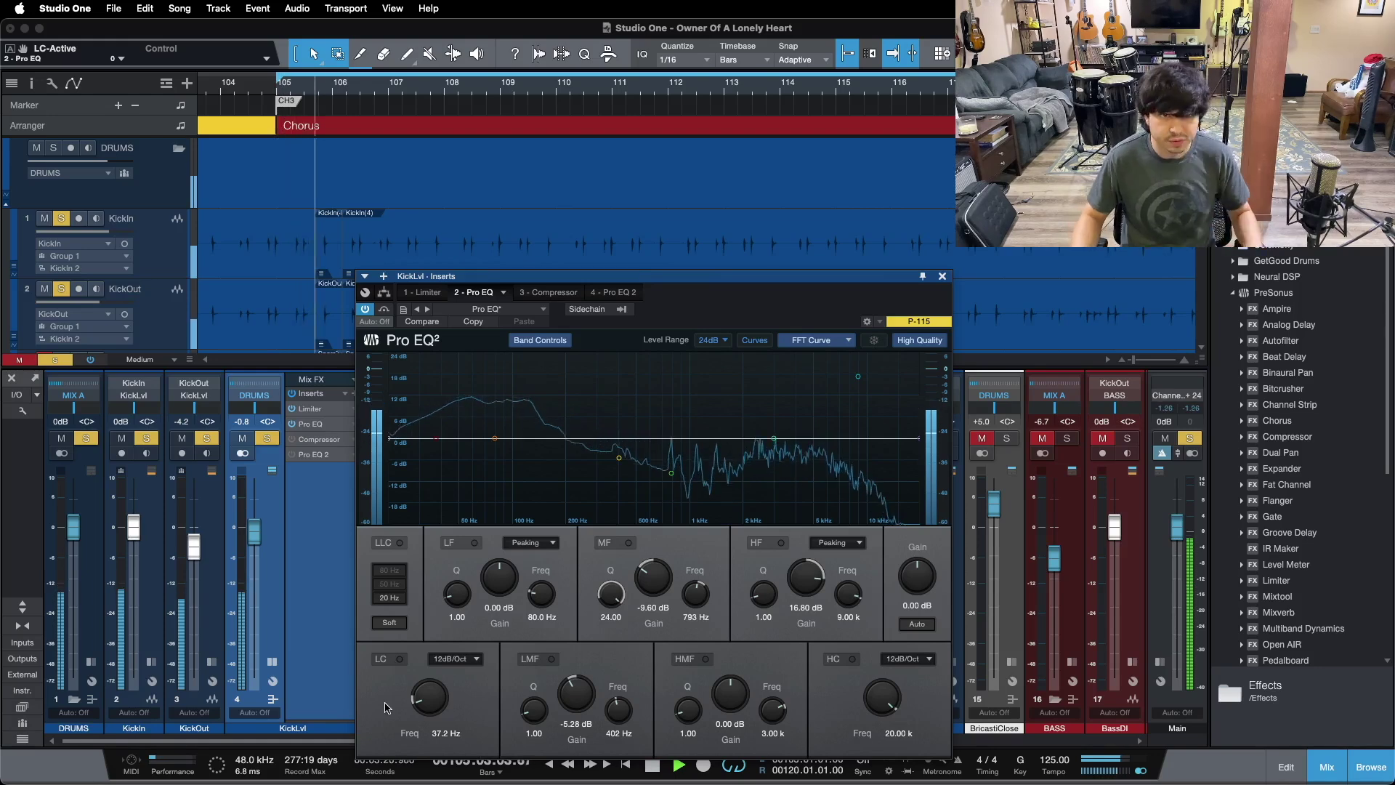
pyautogui.click(399, 659)
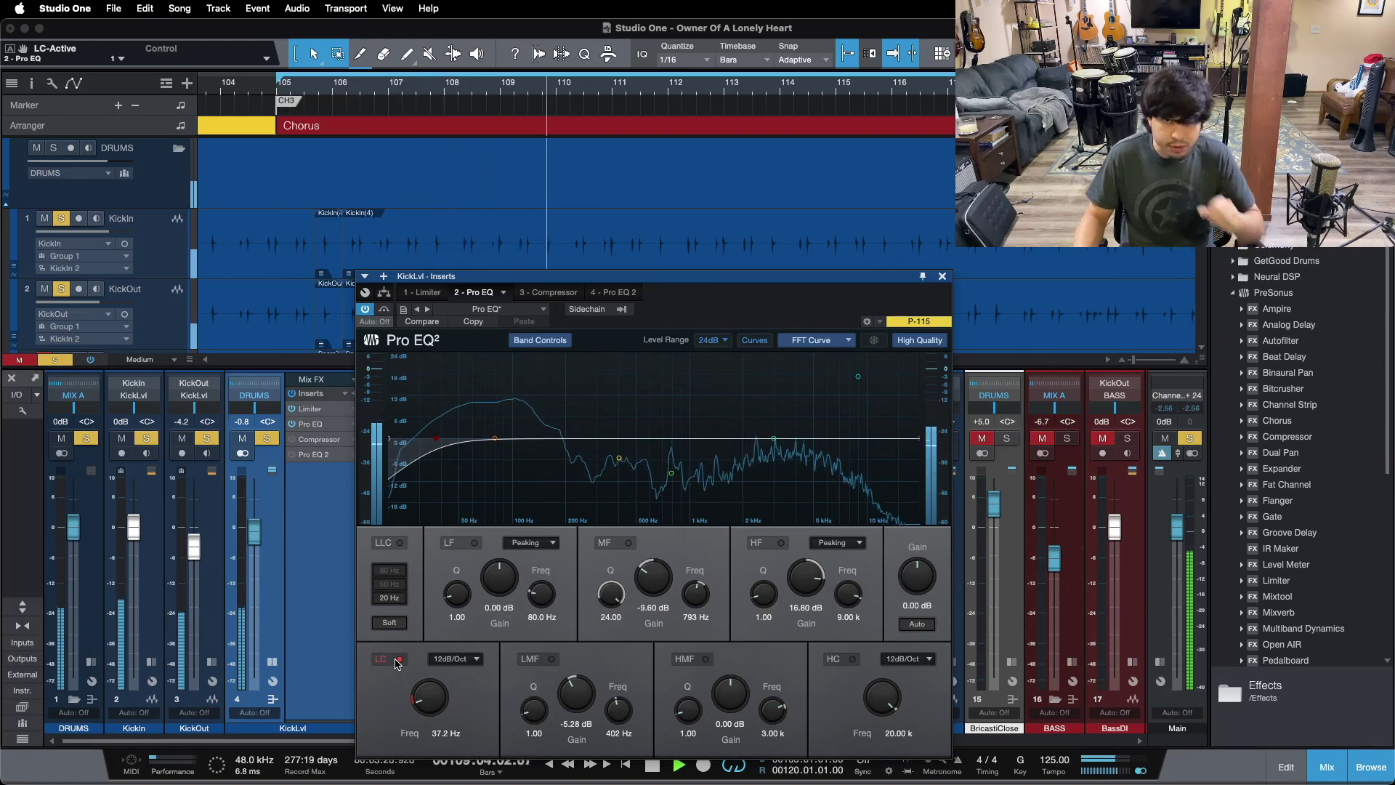
pyautogui.click(398, 659)
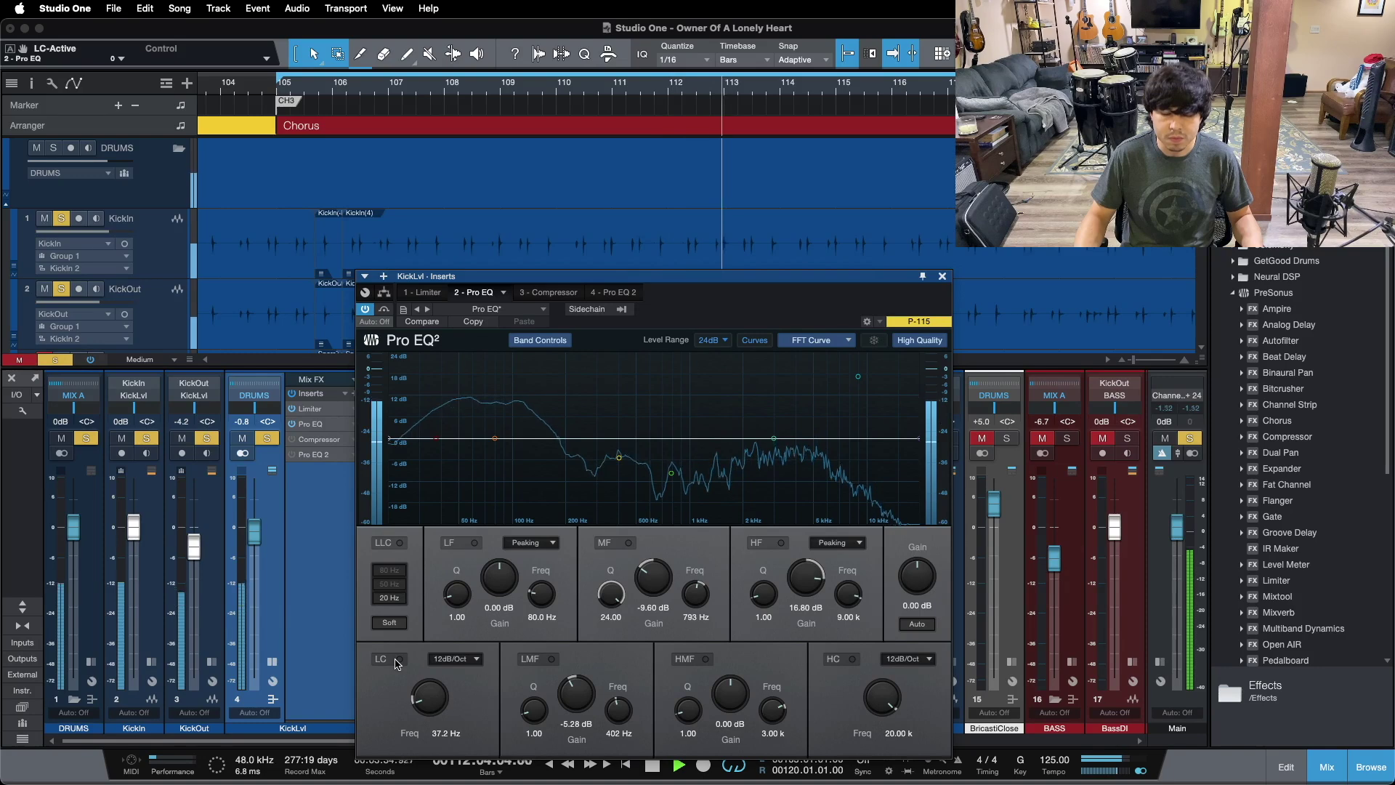
pyautogui.click(398, 659)
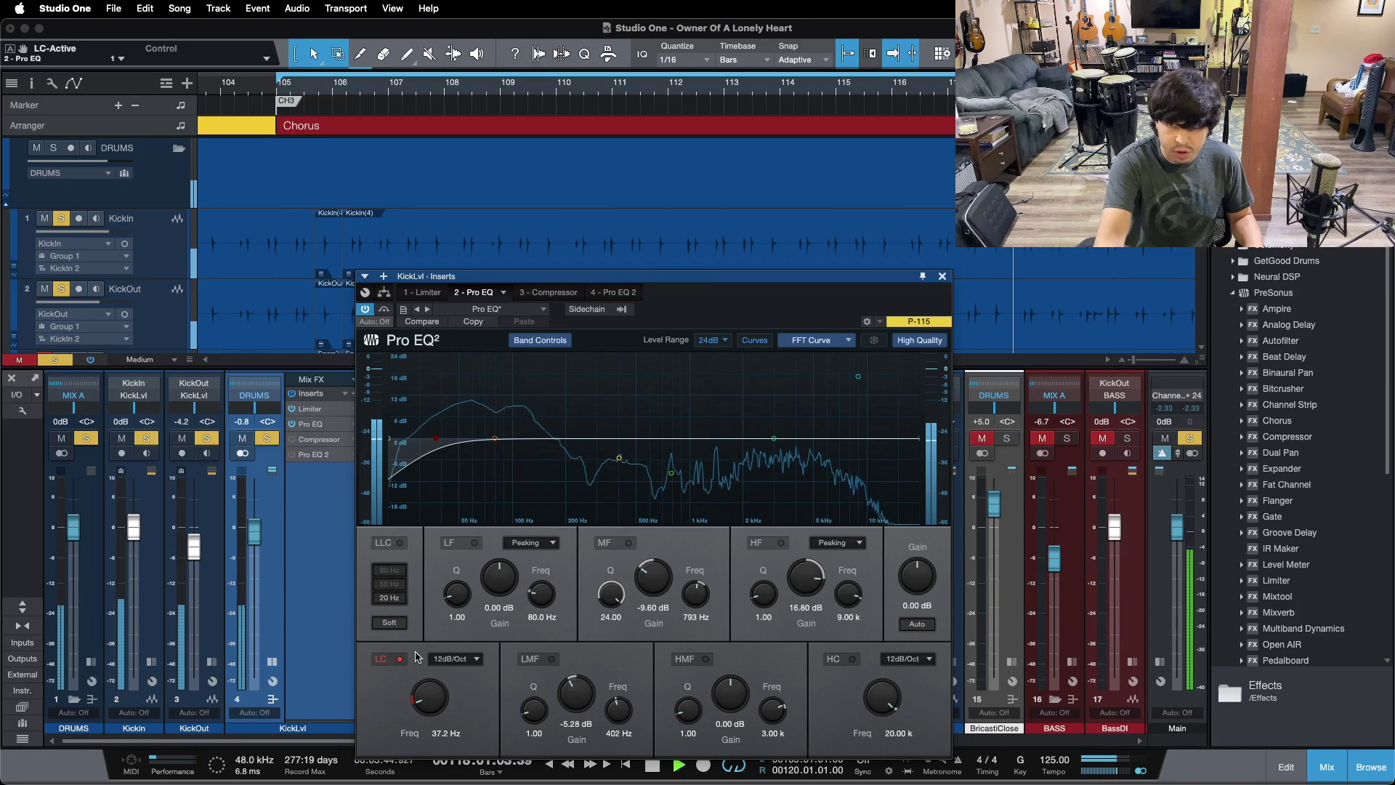
pyautogui.press('space')
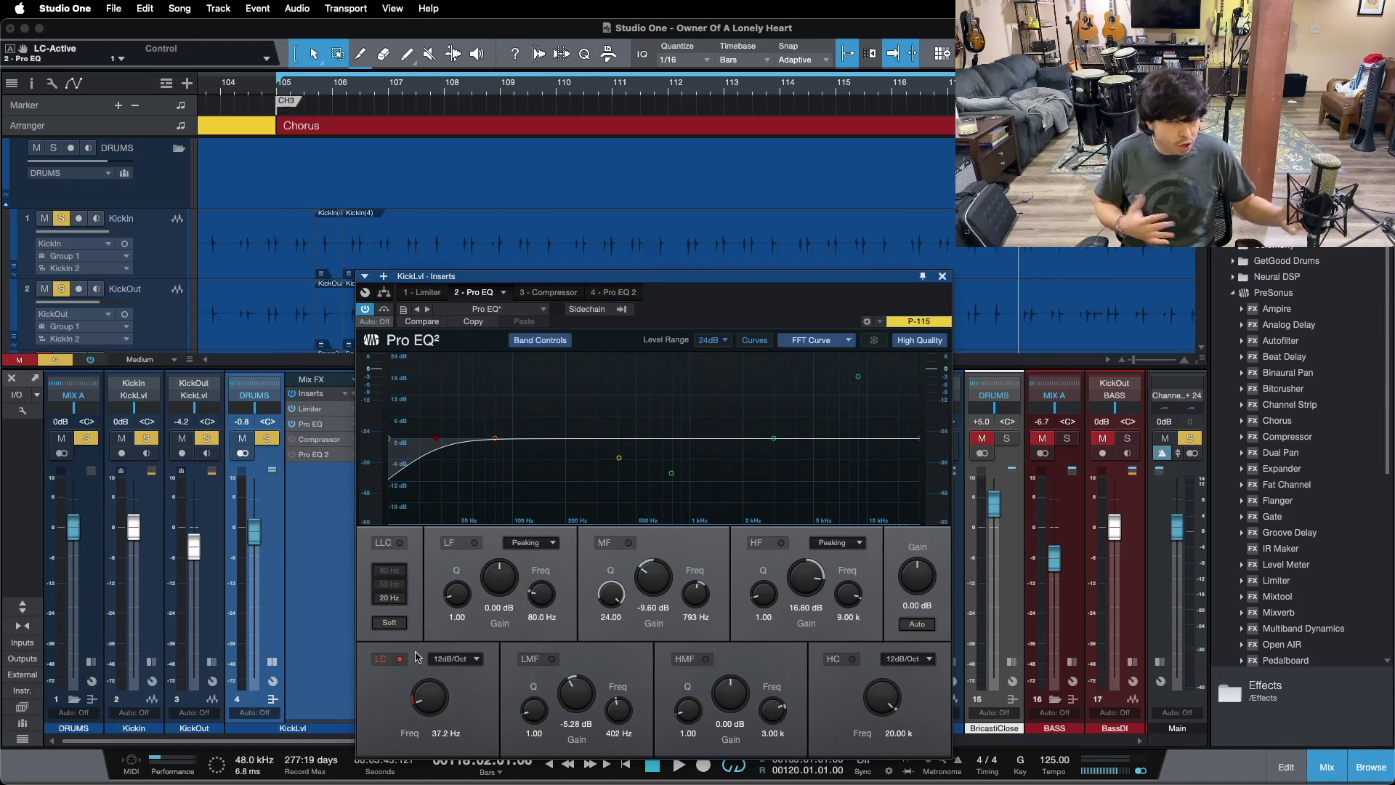
# Step: Re-enable KickLvl's Compressor and Pro EQ 2, and switch the LMF, MF and HF bands of its first Pro EQ back on
pyautogui.click(942, 277)
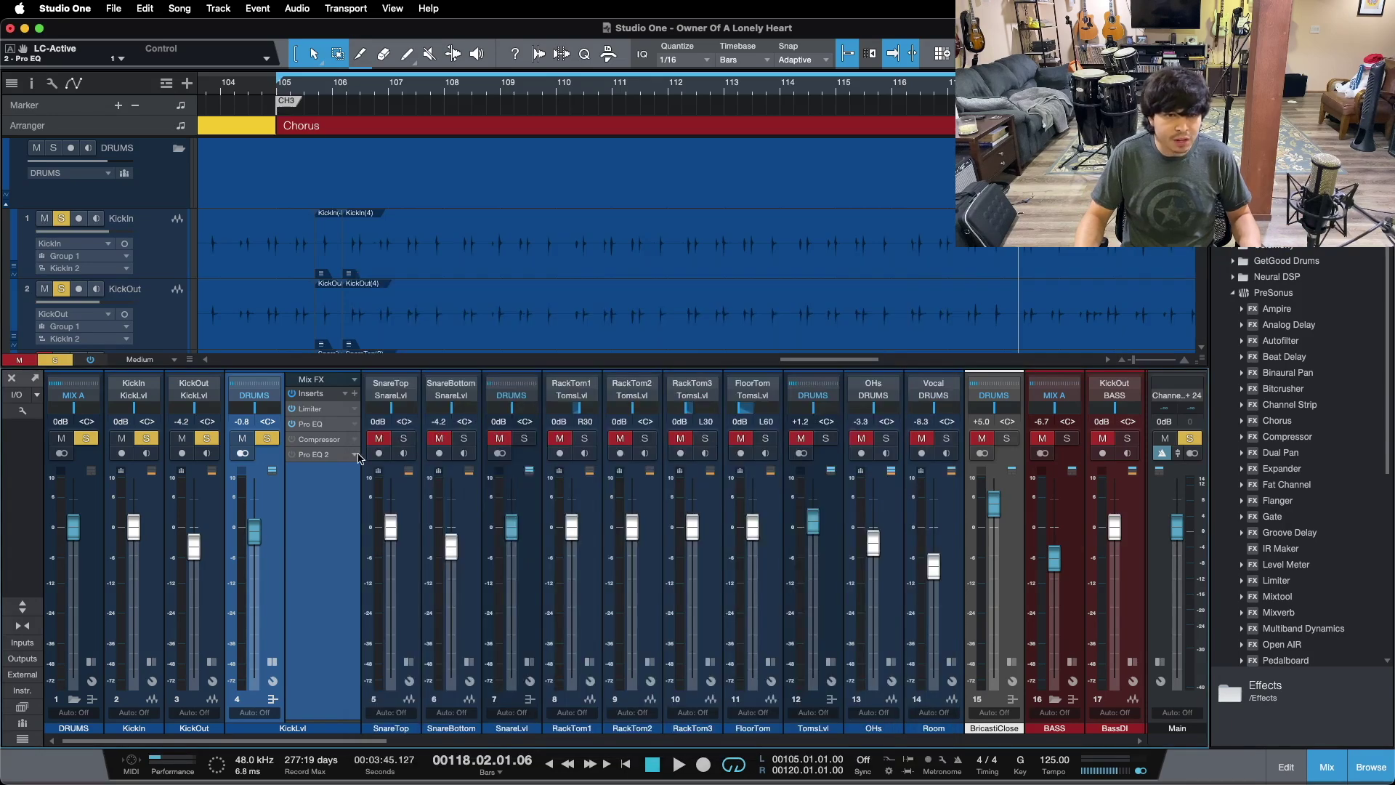
pyautogui.click(322, 424)
pyautogui.click(544, 658)
pyautogui.click(614, 543)
pyautogui.click(698, 661)
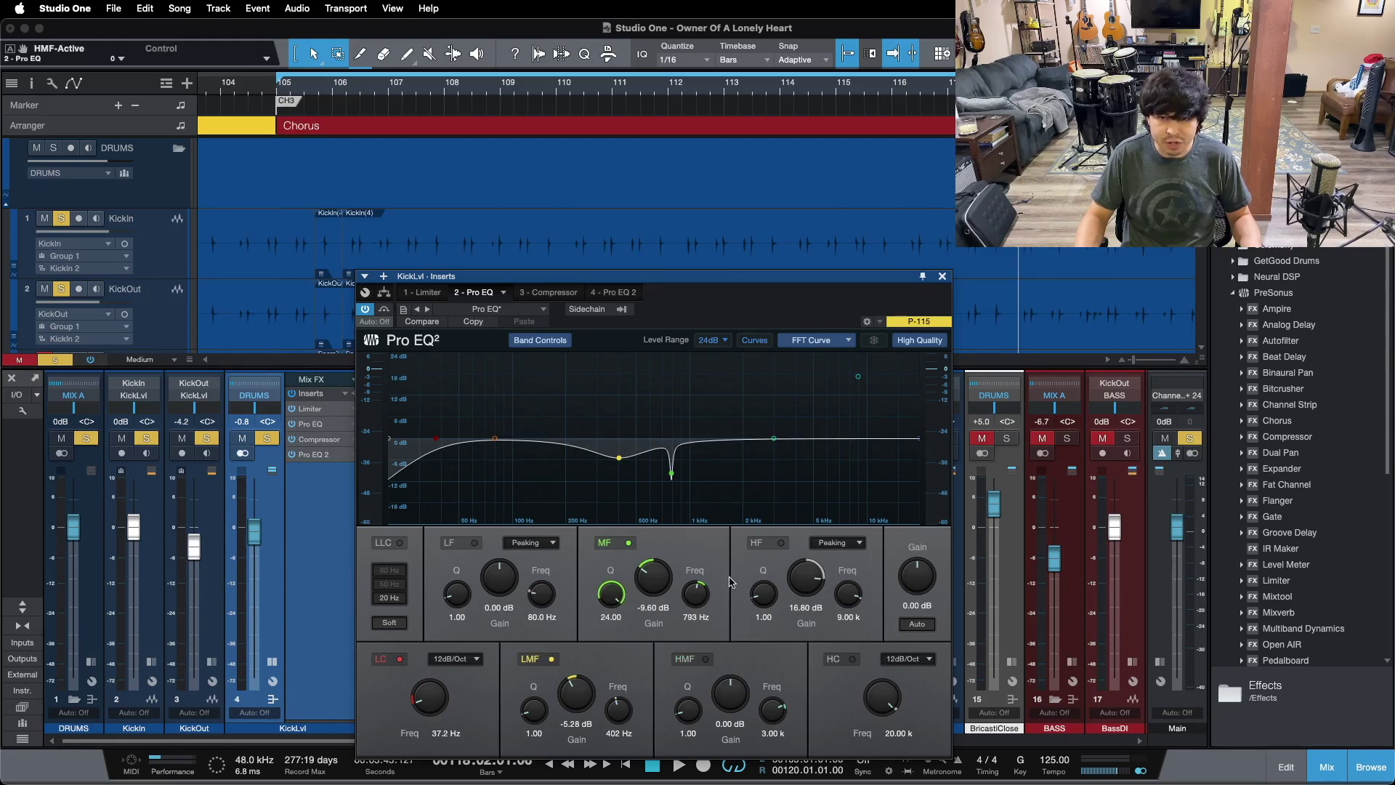
pyautogui.click(779, 544)
# Step: Clear the kick solo, close the EQ window and play the BASS bus soloed
pyautogui.hotkey('shift', 's')
pyautogui.click(942, 276)
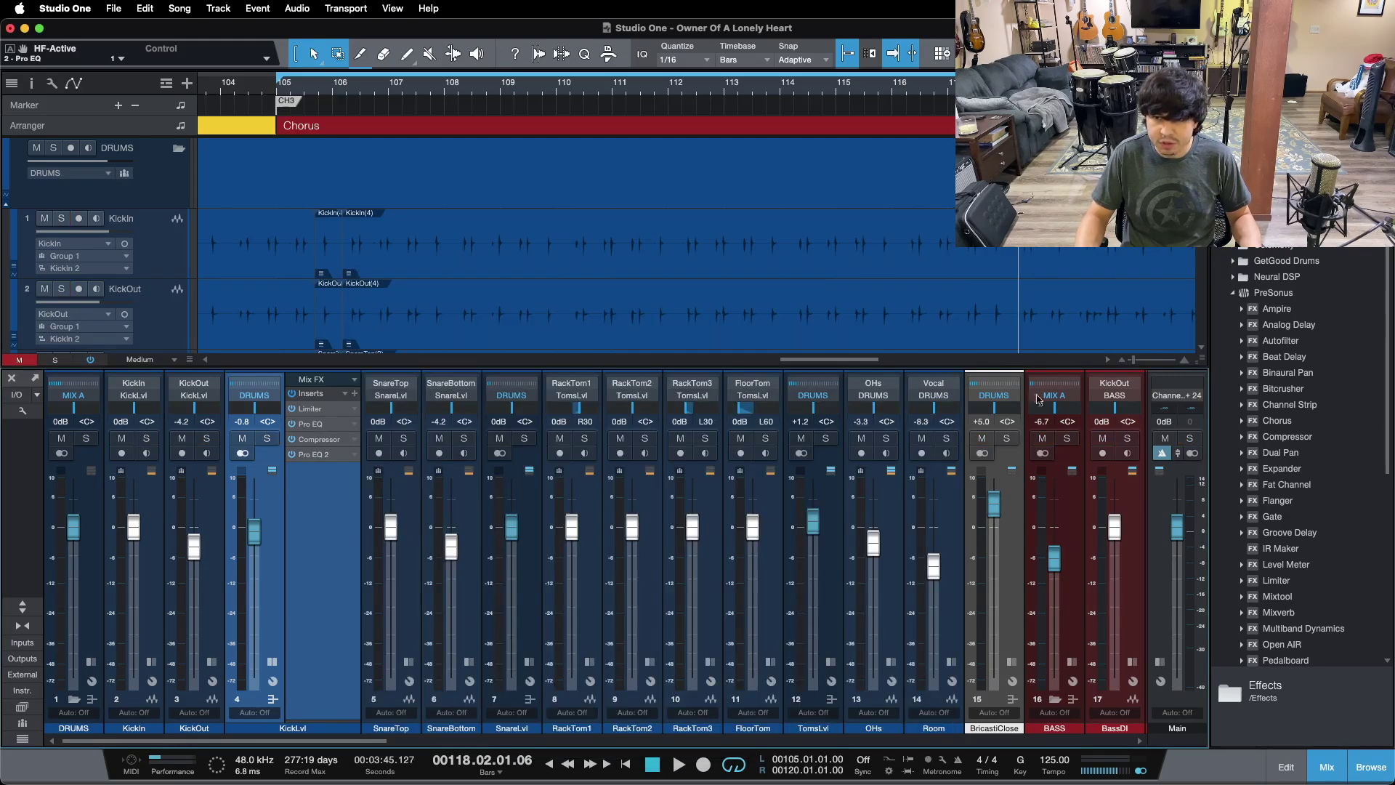
pyautogui.click(1065, 439)
pyautogui.moveTo(372, 742); pyautogui.dragTo(526, 741)
pyautogui.press('space')
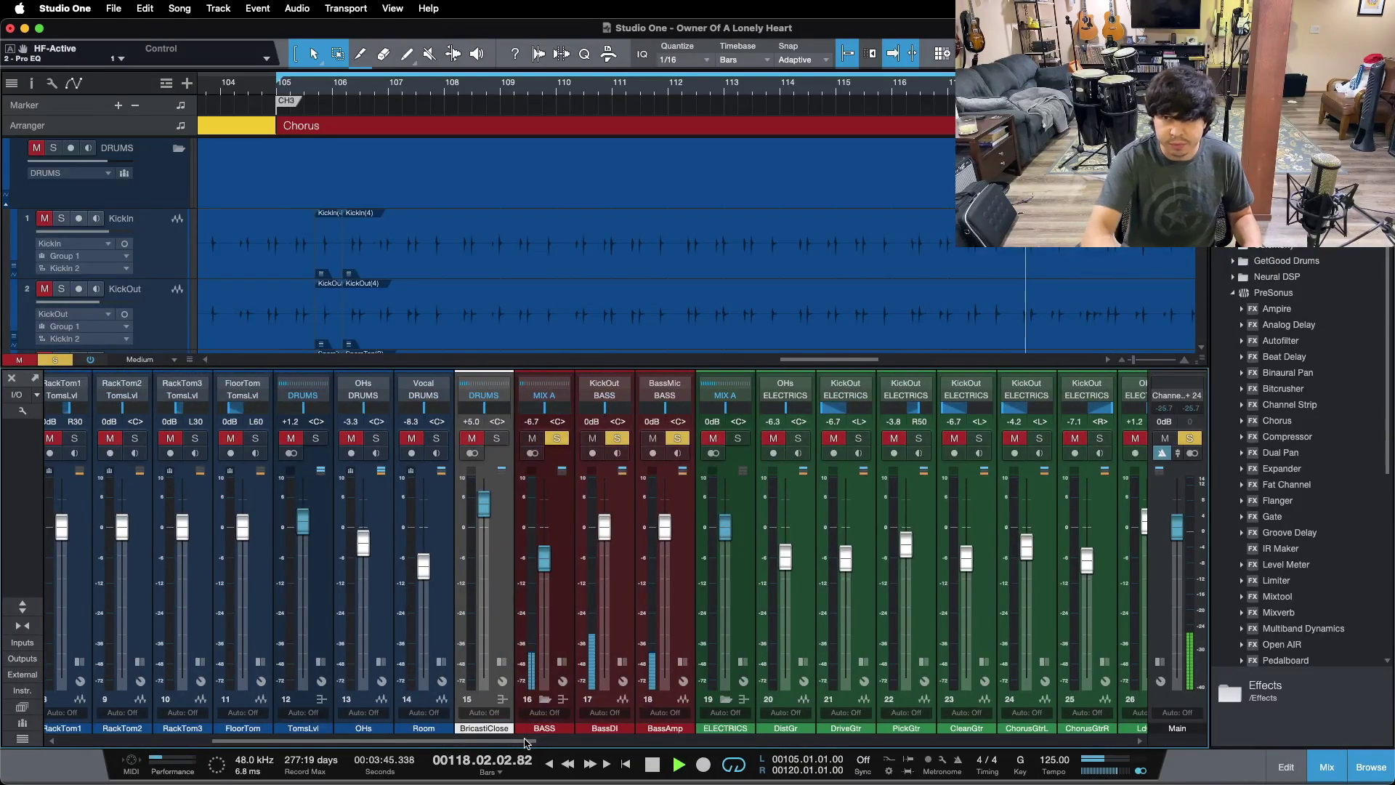
pyautogui.scroll(-15, 806, 260)
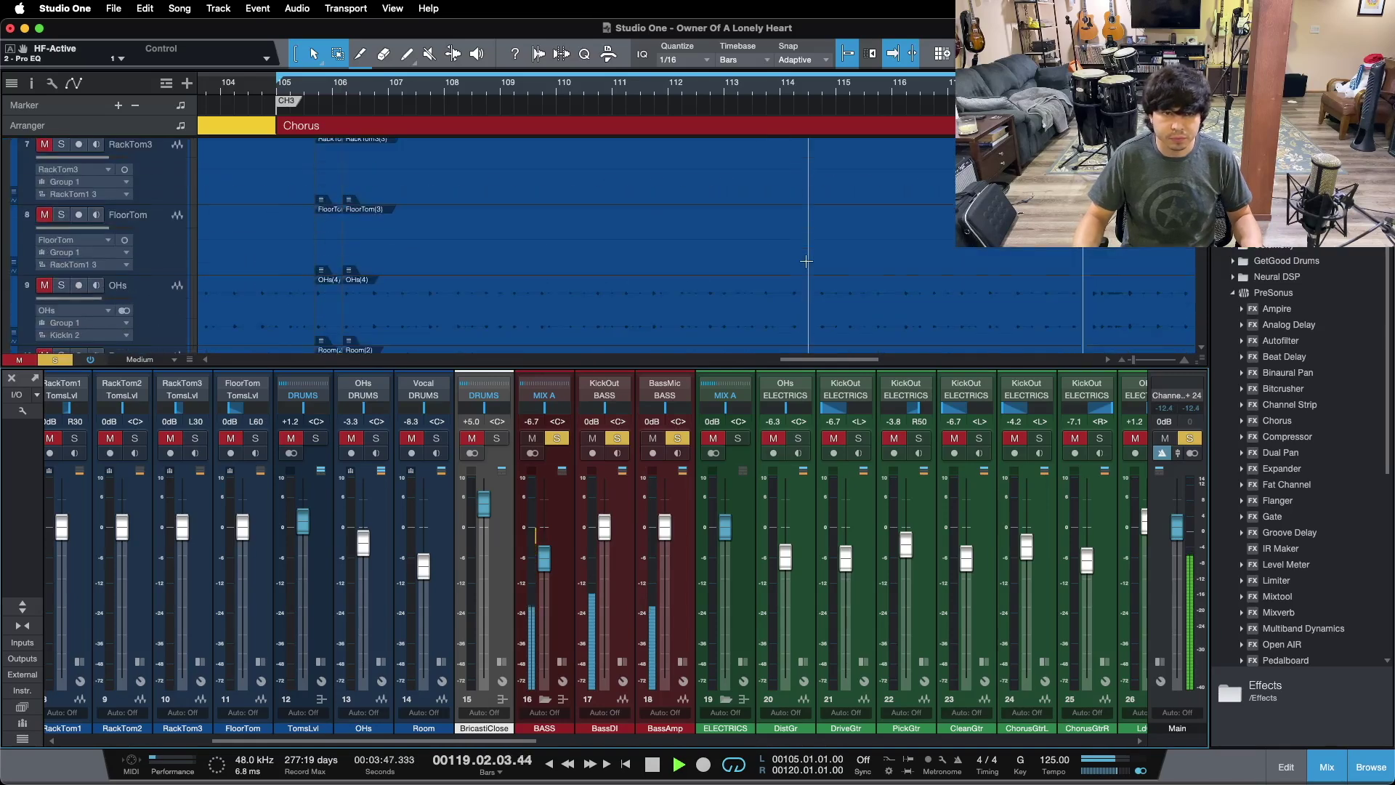
# Step: Open the BASS bus's Pro EQ and switch off its MF and HMF bands
pyautogui.scroll(5, 799, 262)
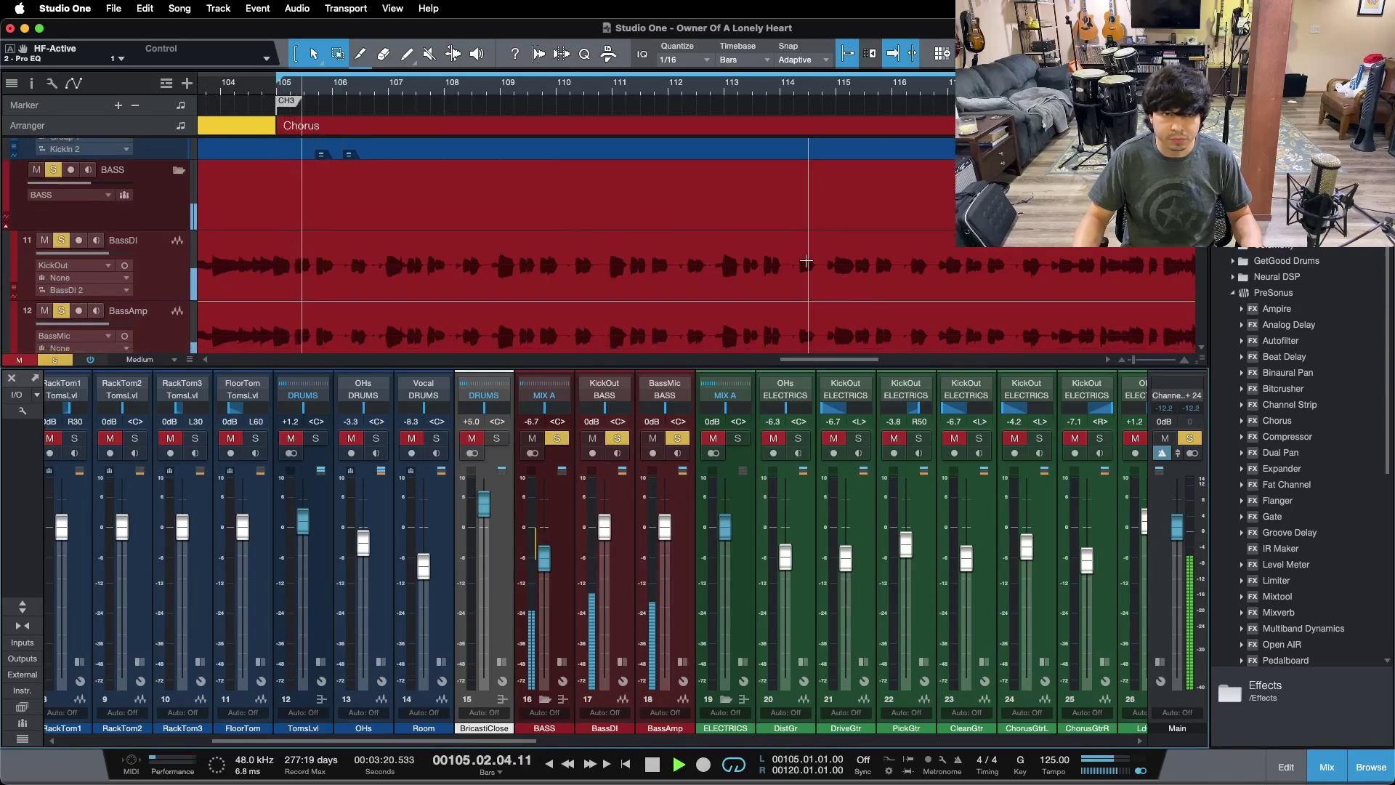
pyautogui.click(562, 699)
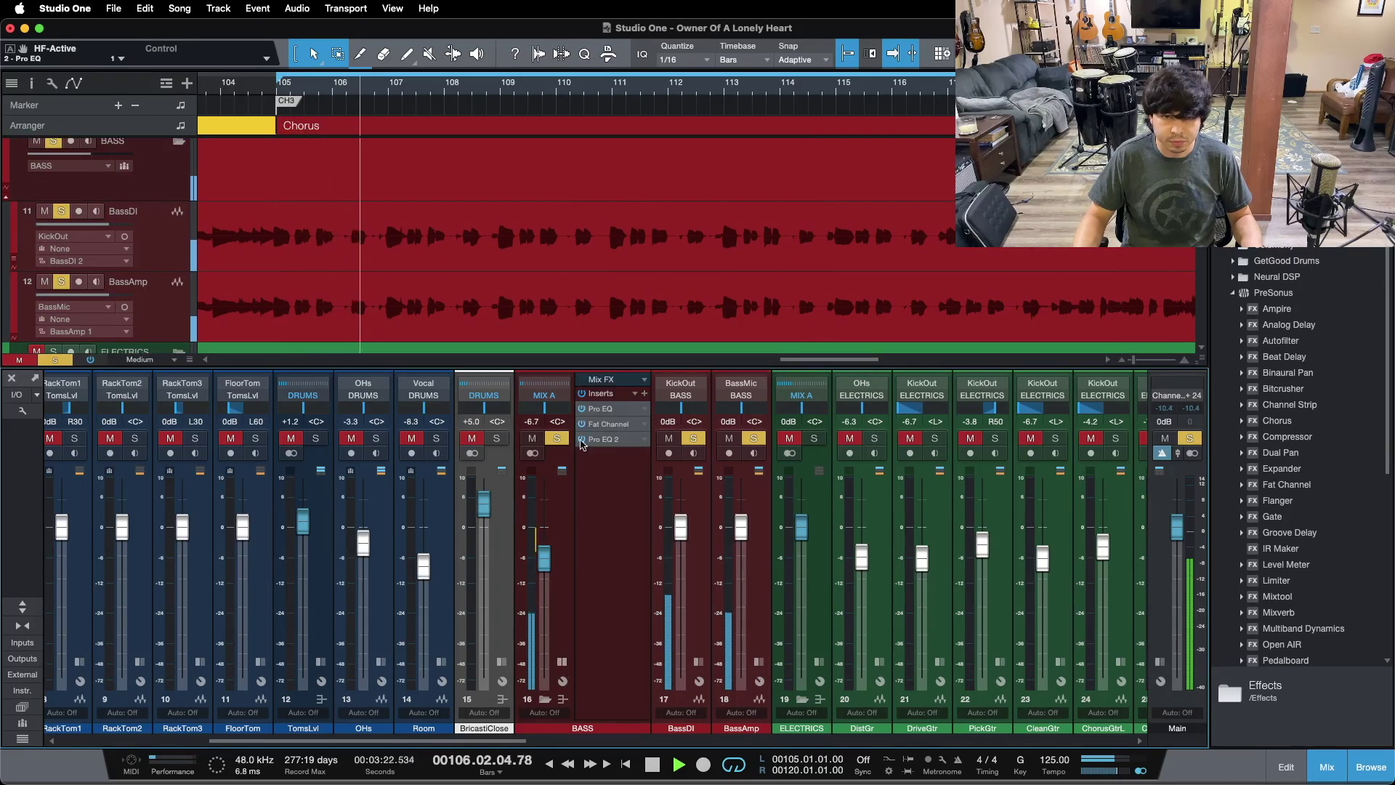
pyautogui.click(600, 409)
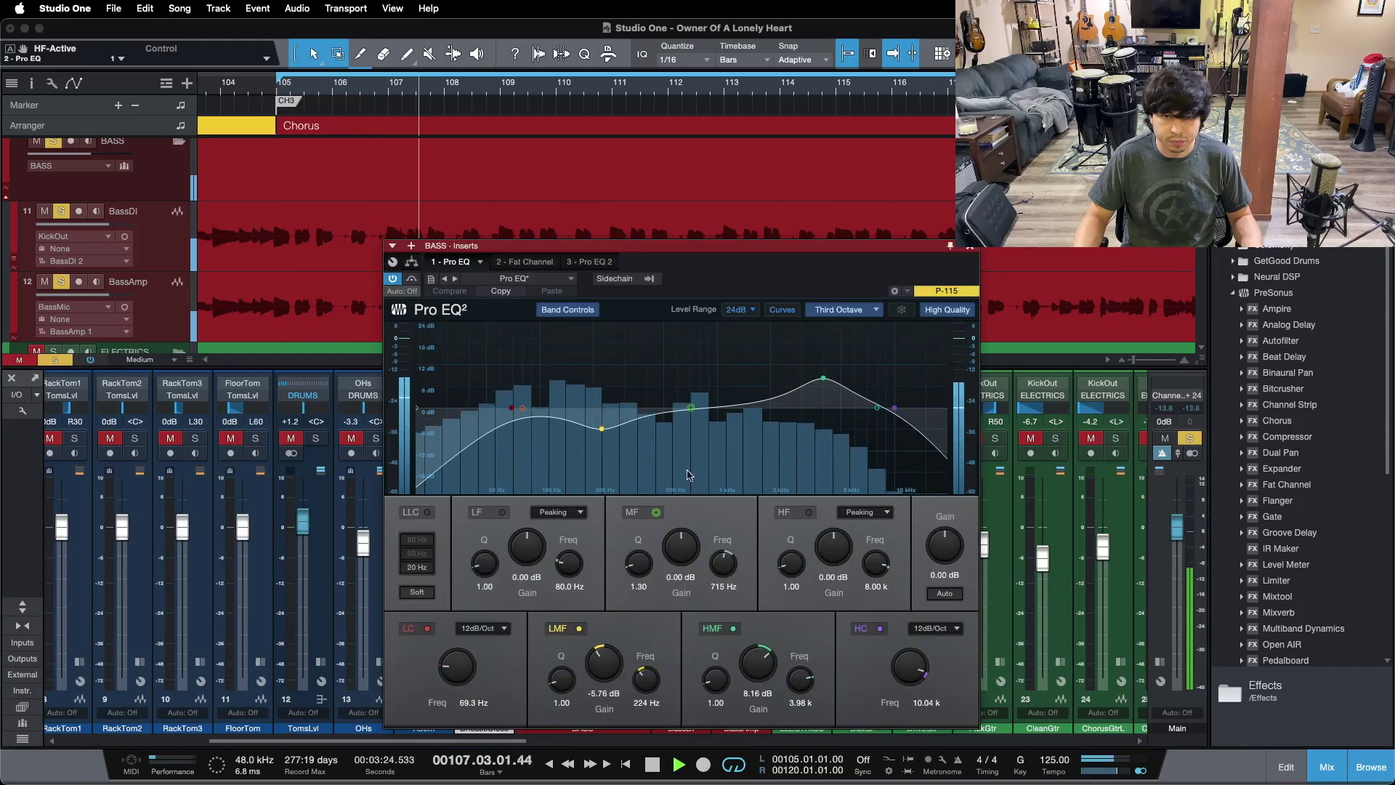
pyautogui.click(733, 627)
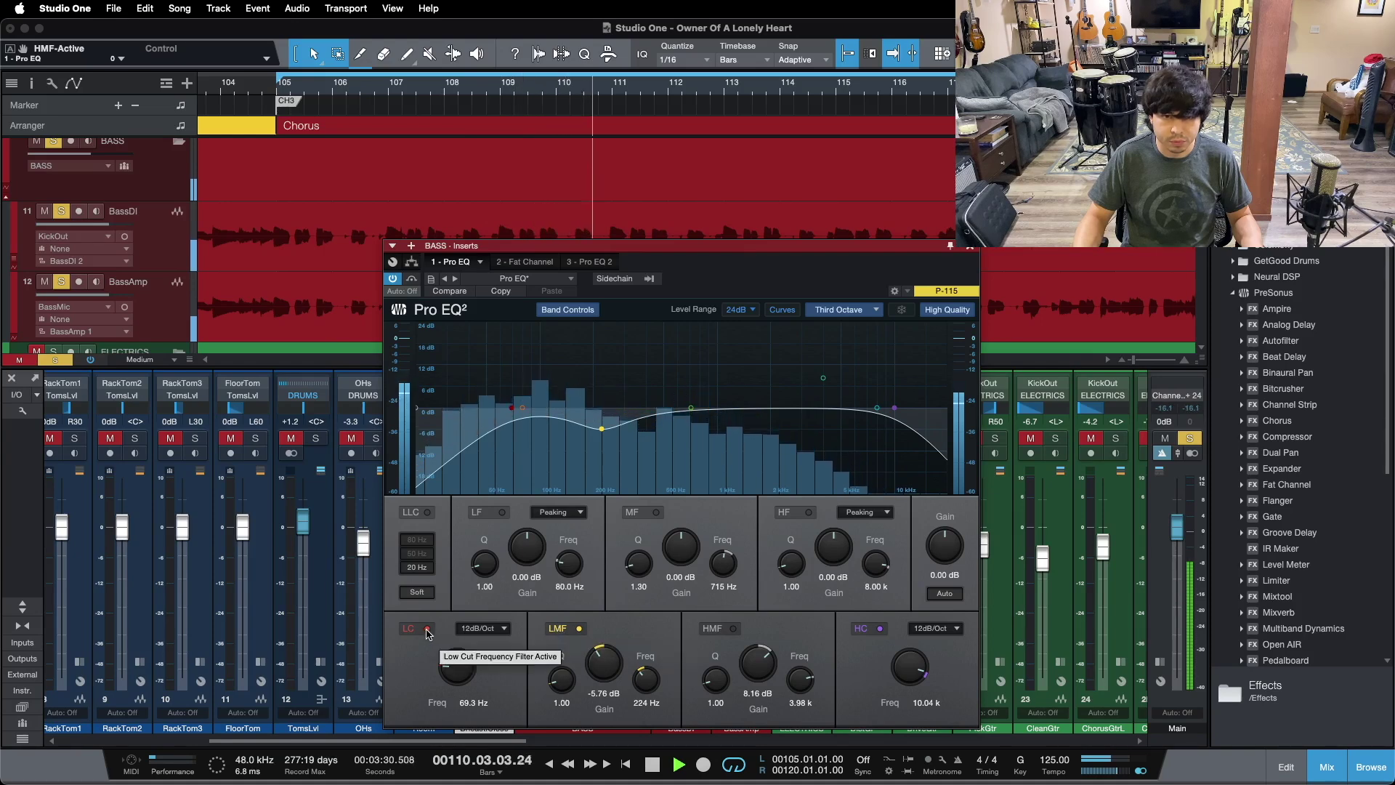
# Step: Toggle the bass Pro EQ's low cut off and back on during soloed playback, and stop playback
pyautogui.click(427, 629)
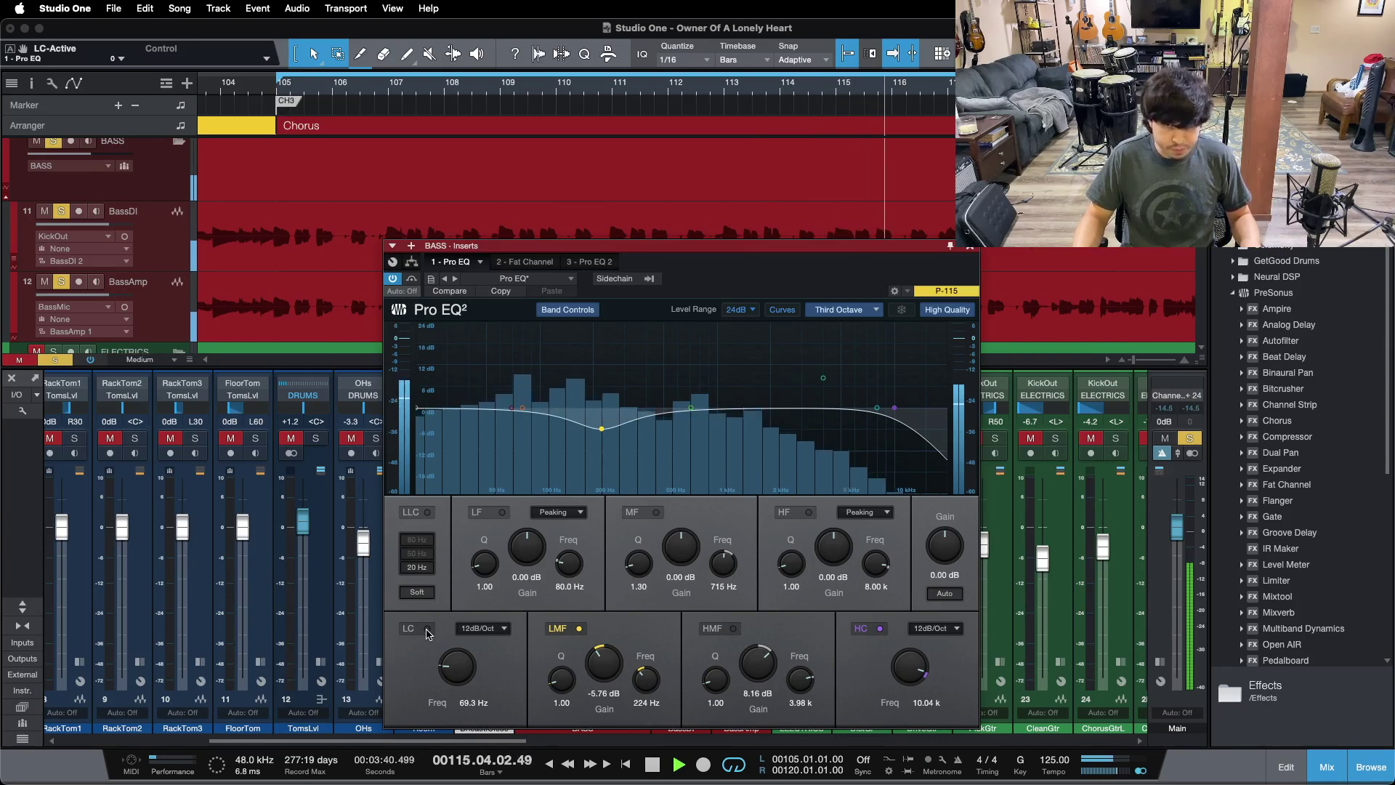
pyautogui.click(428, 629)
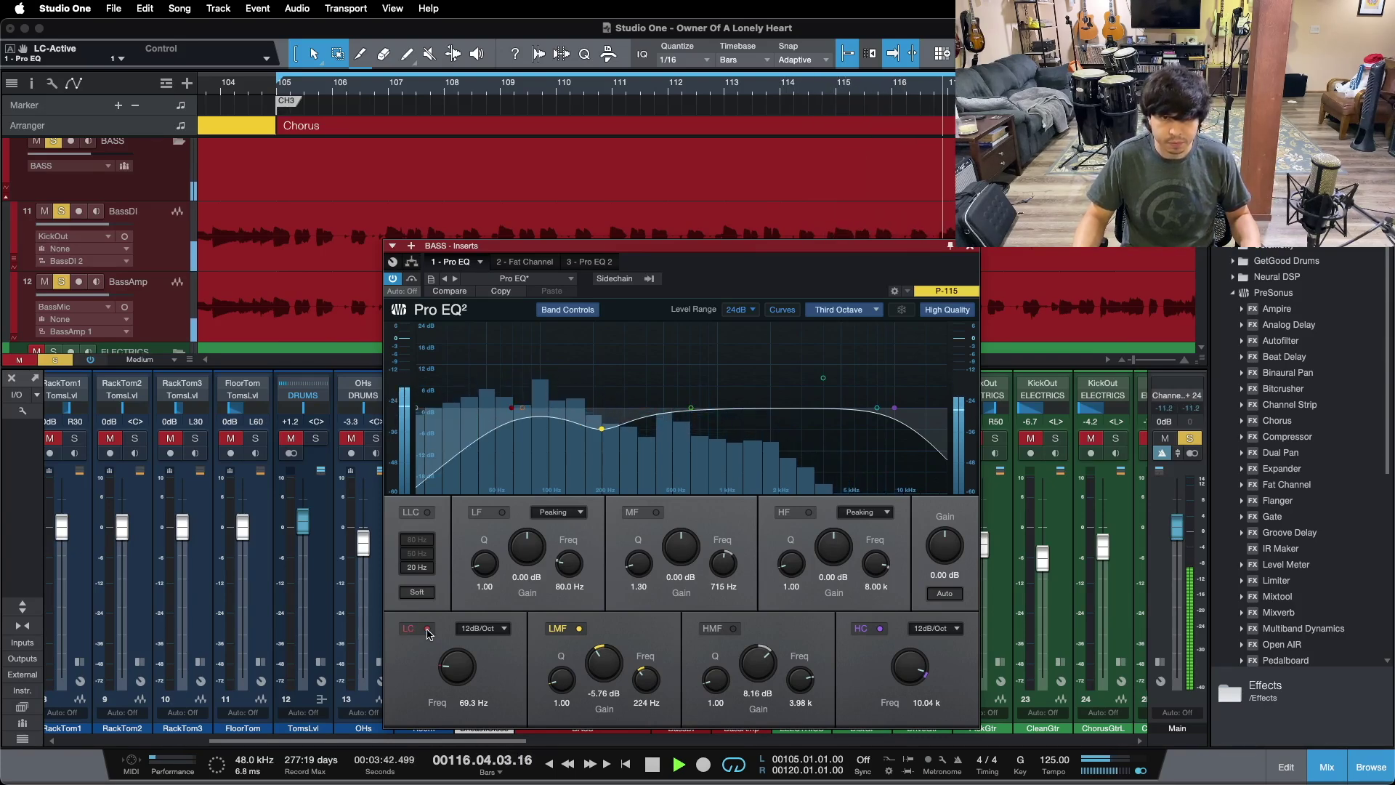
pyautogui.press('space')
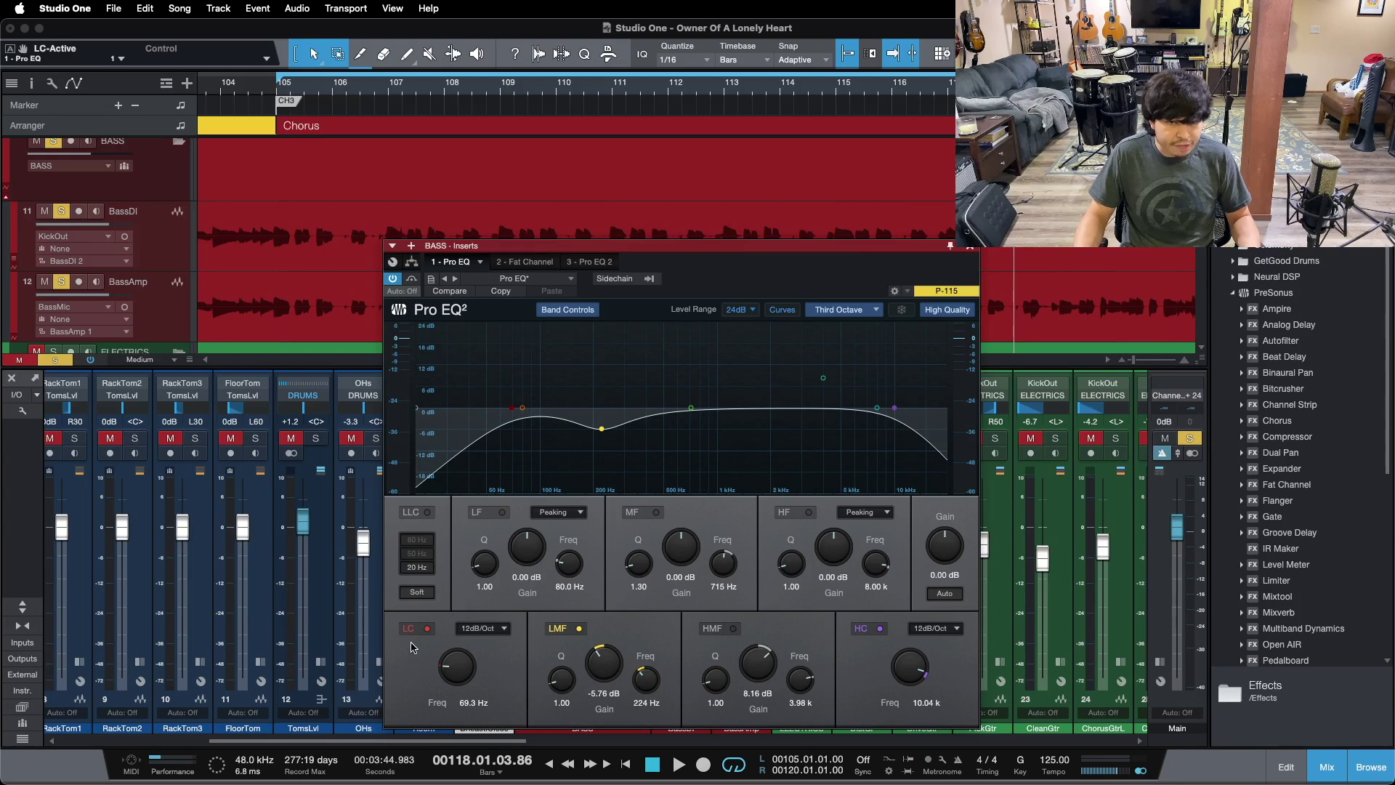
# Step: Replay the soloed bass from the Chorus start with the low cut off, compare it on and off, and stop with it active
pyautogui.click(411, 632)
pyautogui.press('Home')
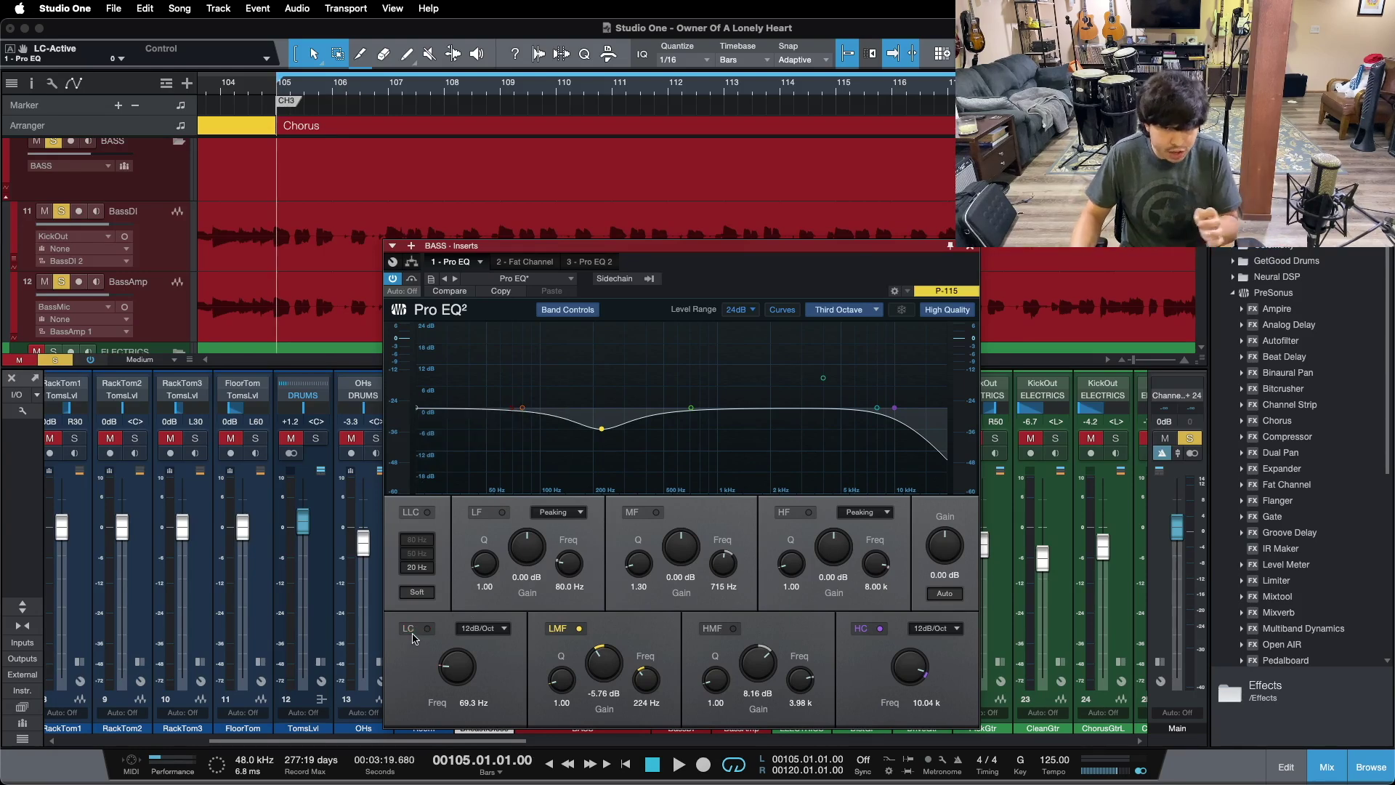
pyautogui.press('space')
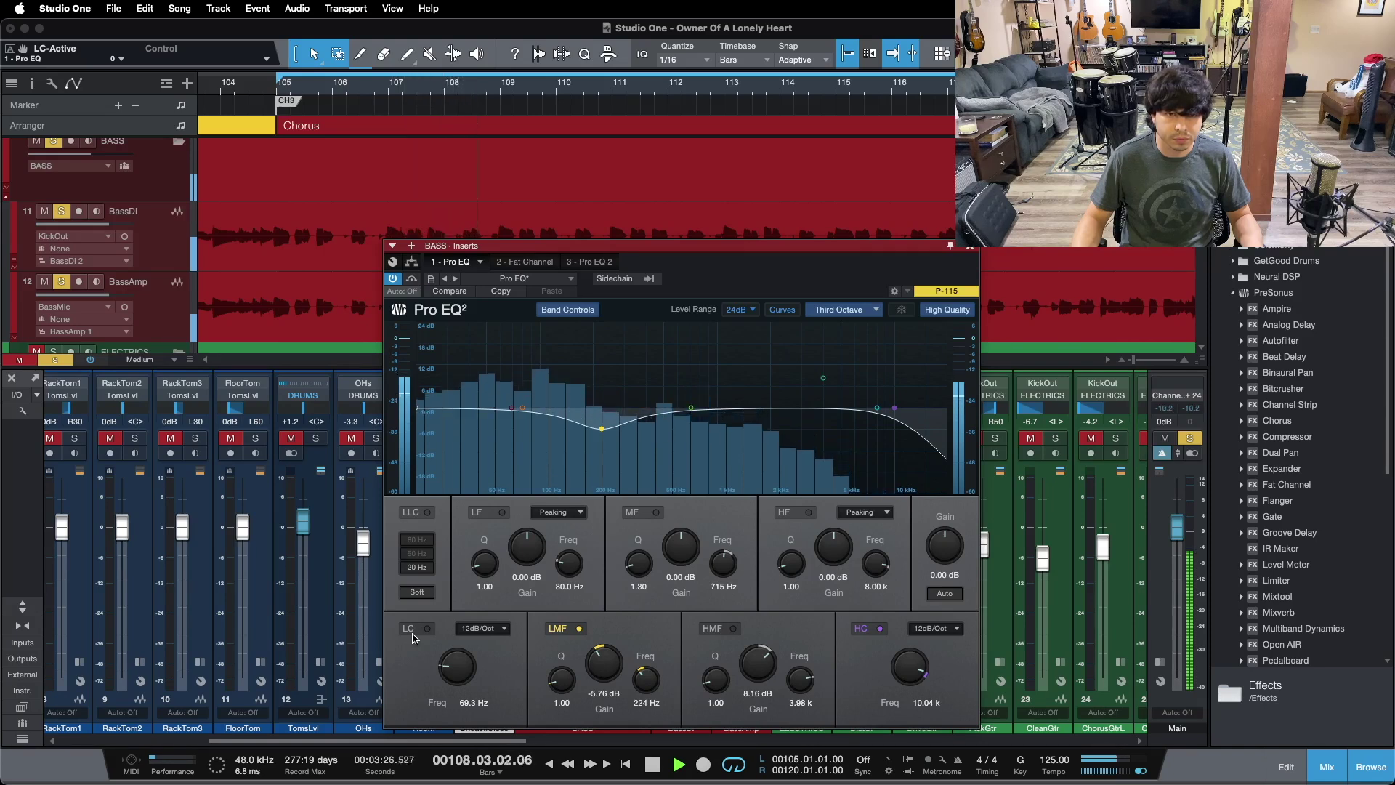
pyautogui.click(412, 636)
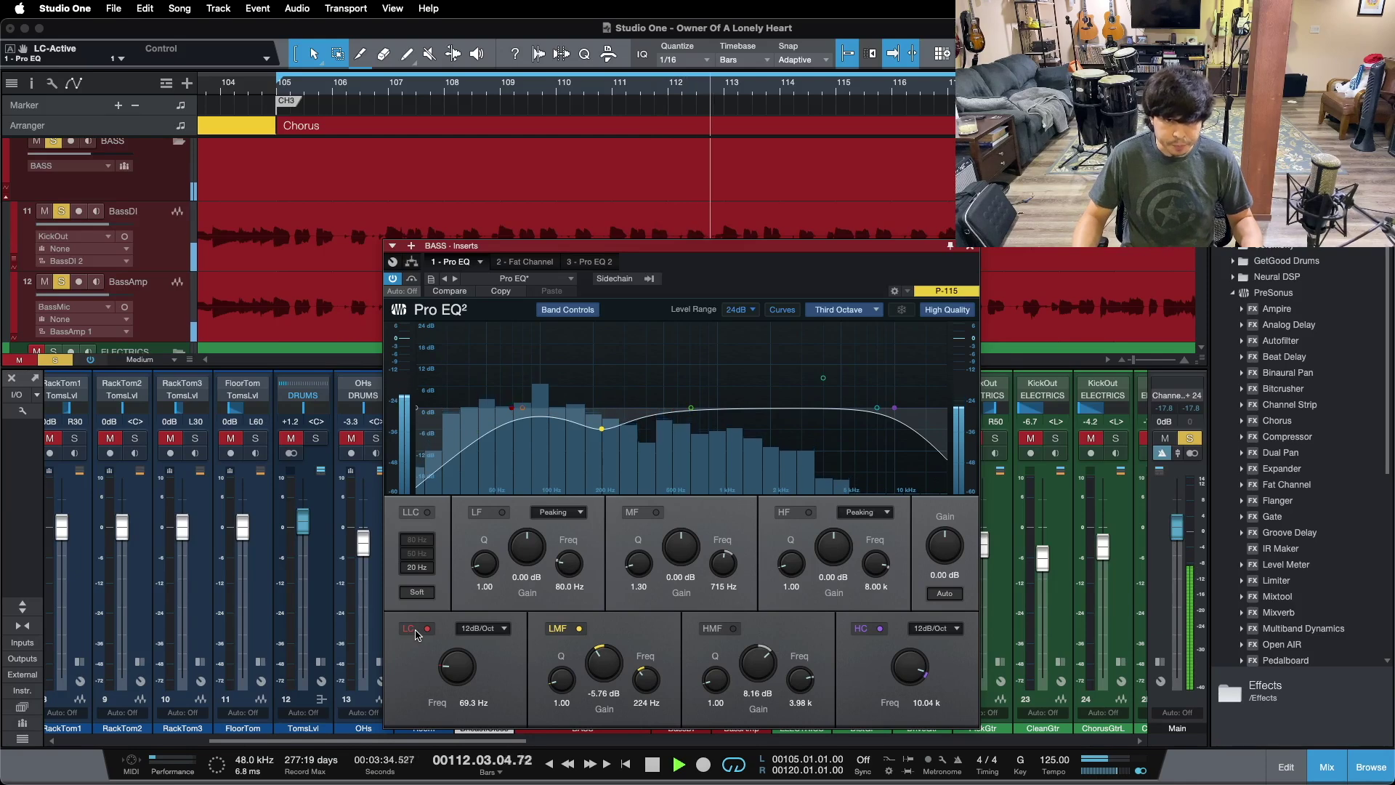
pyautogui.click(416, 632)
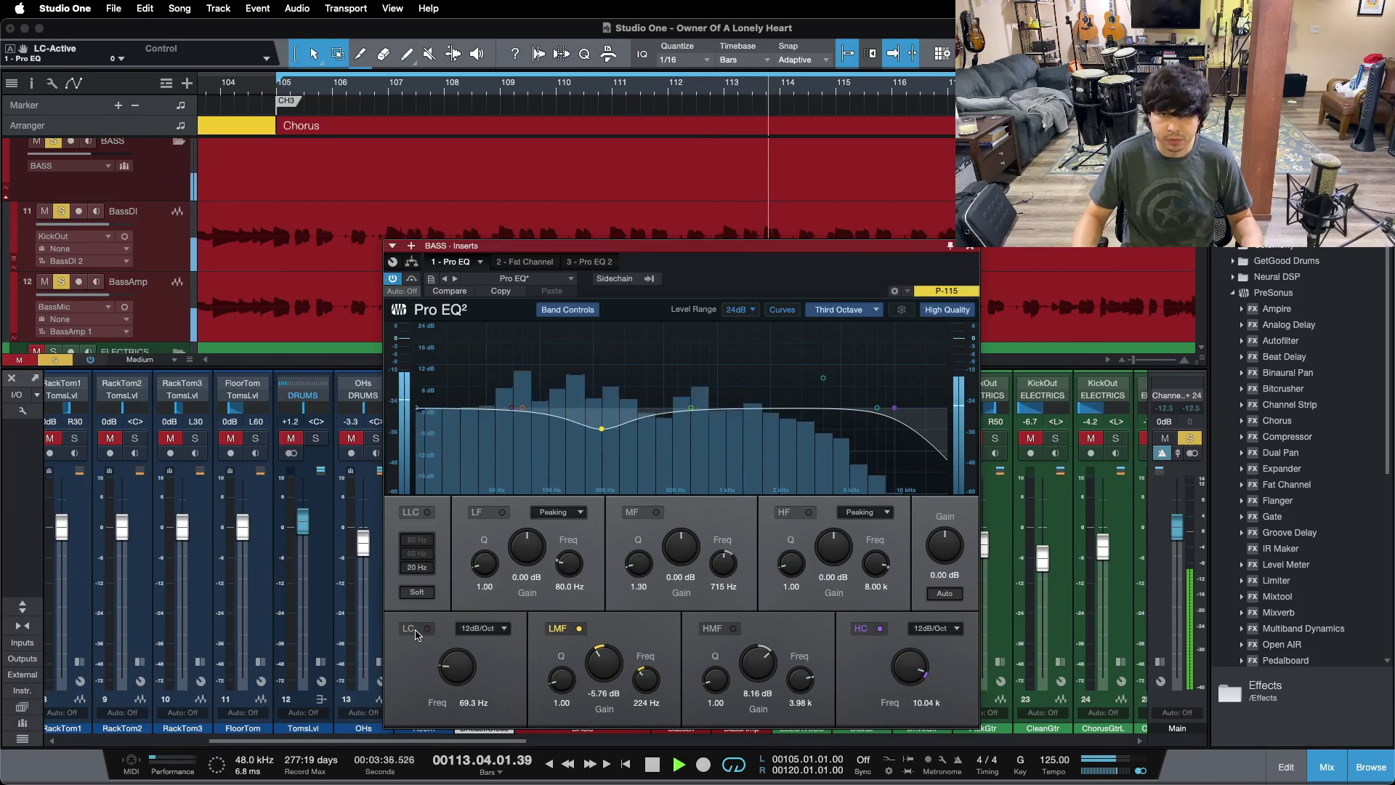
pyautogui.click(416, 631)
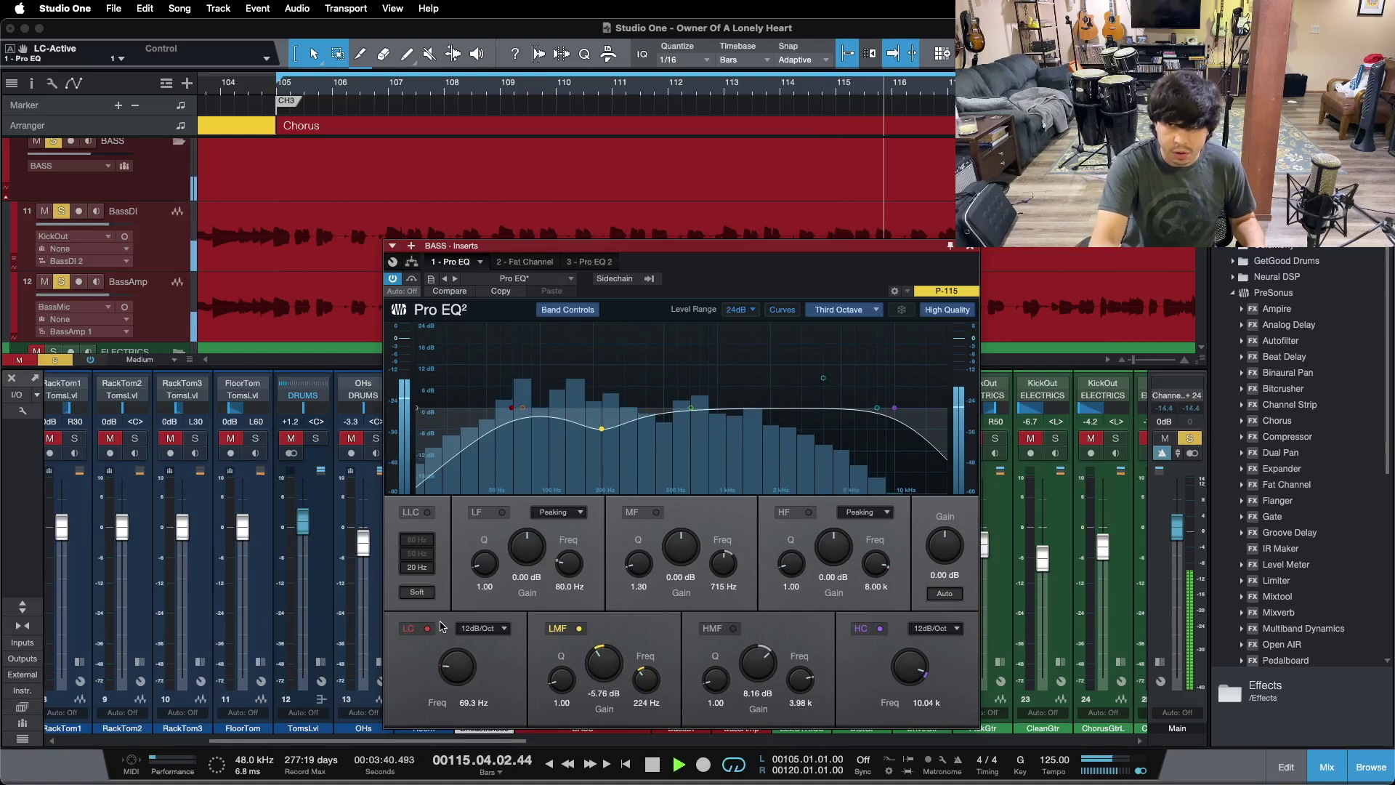
pyautogui.press('space')
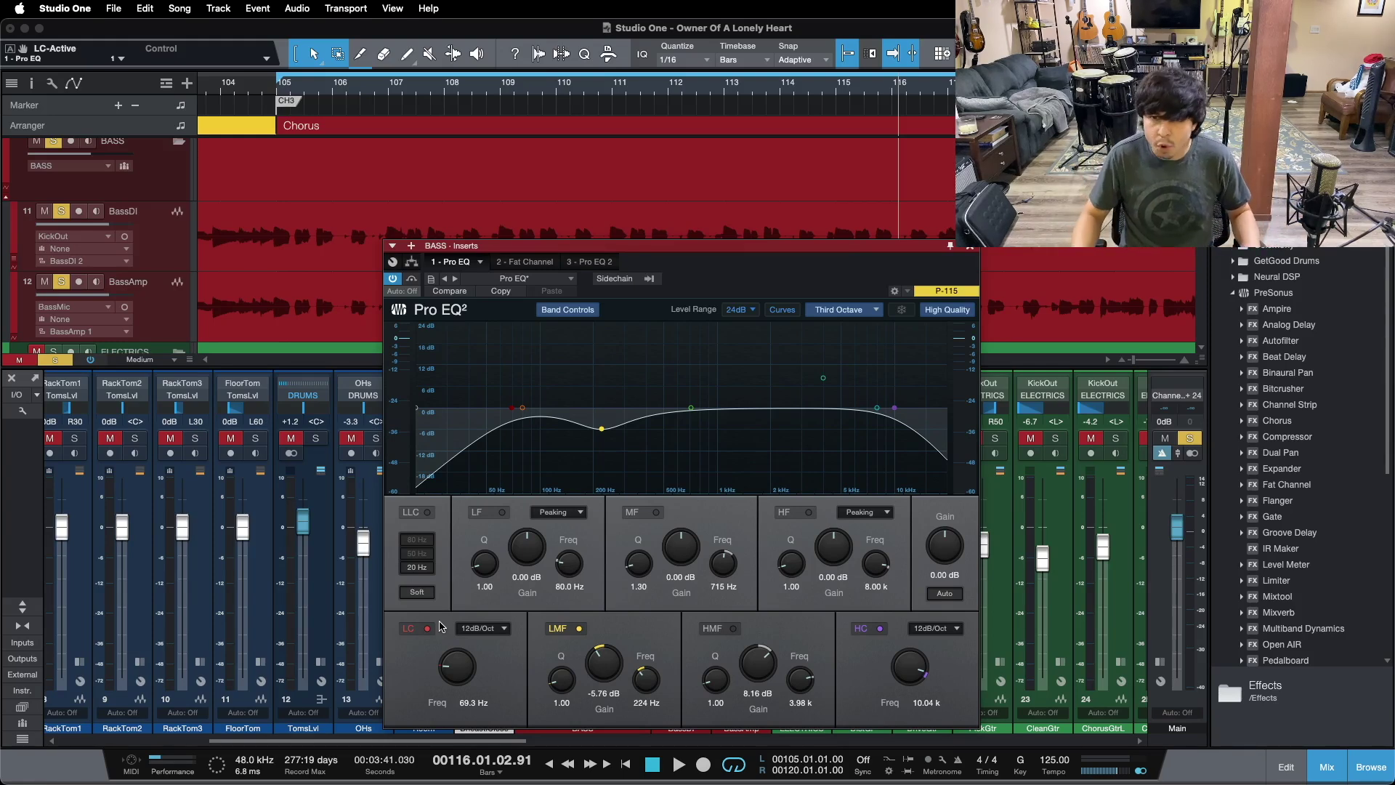
# Step: Switch the bass Pro EQ's HMF band back on, re-enable Fat Channel and Pro EQ 2, and clear the BASS solo
pyautogui.click(709, 629)
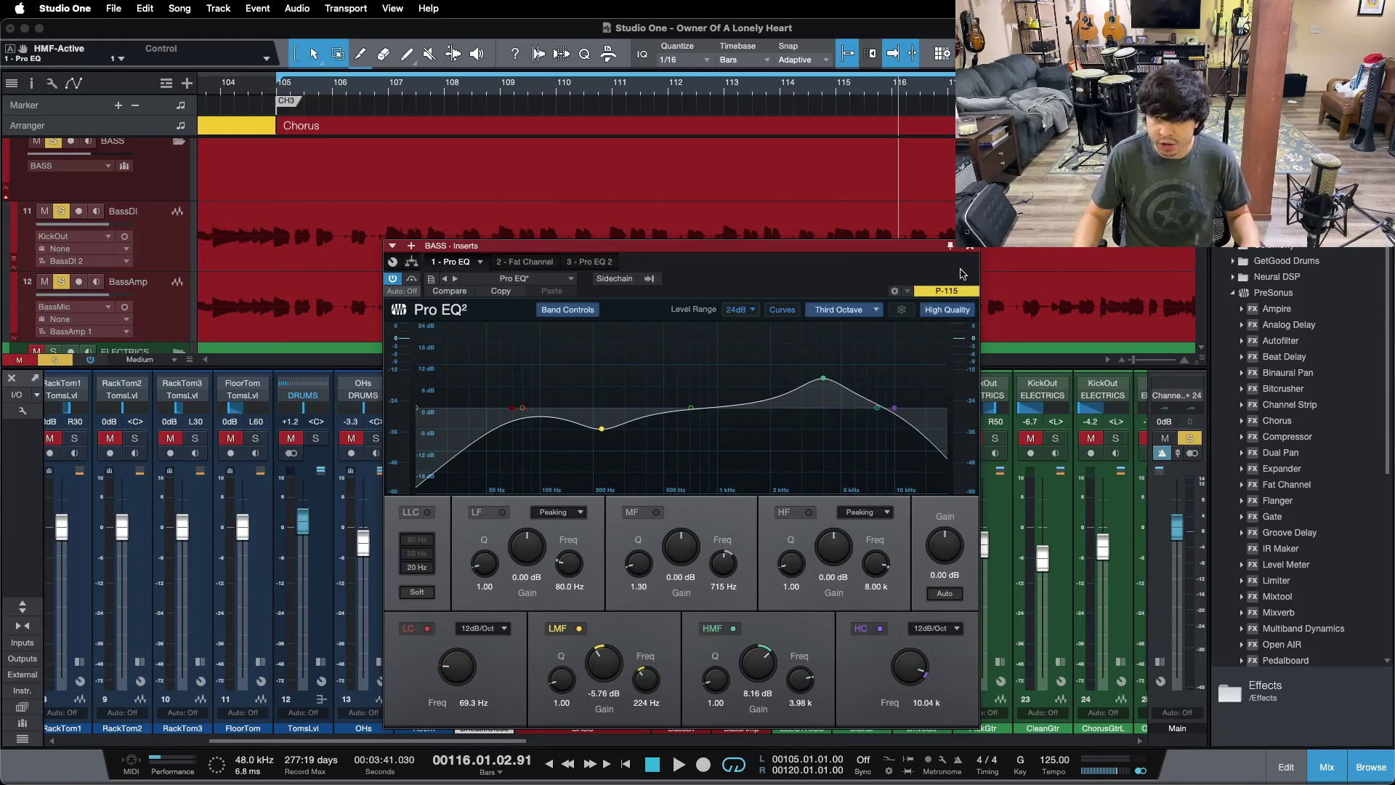
pyautogui.click(970, 247)
pyautogui.click(581, 423)
pyautogui.click(581, 438)
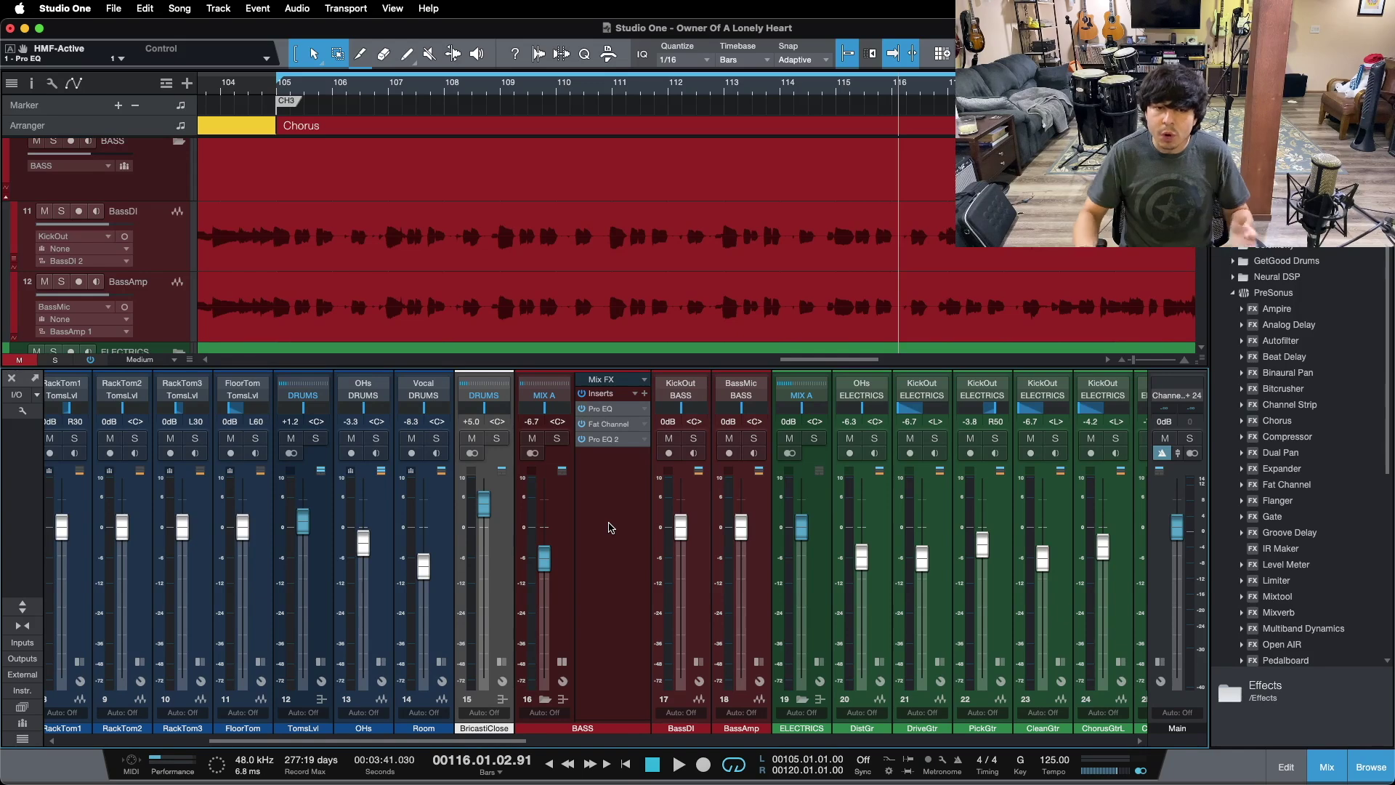
pyautogui.click(562, 661)
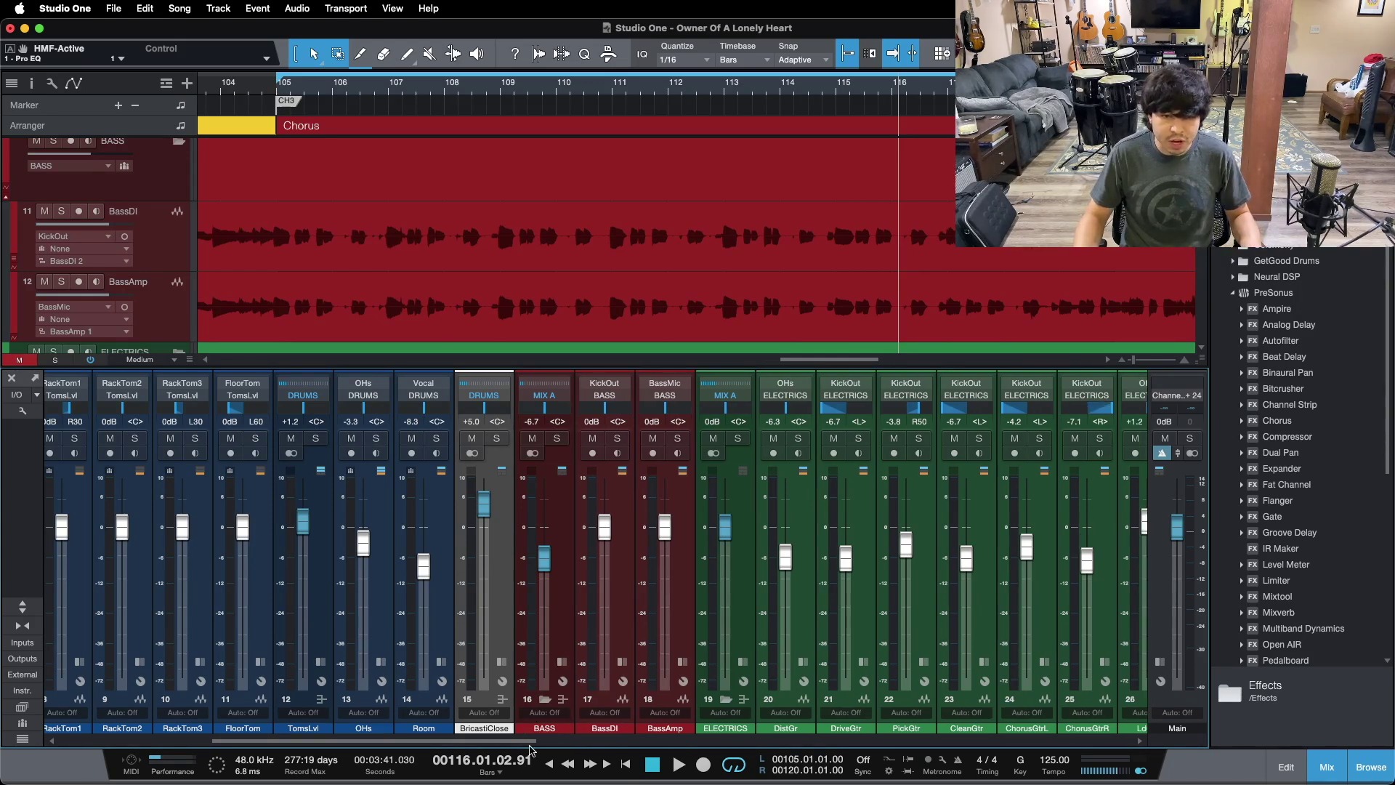
# Step: Solo the DRUMS and BASS buses together, play them, collapse KickLvl's insert list, and stop playback
pyautogui.moveTo(530, 748); pyautogui.dragTo(381, 749)
pyautogui.click(268, 439)
pyautogui.click(268, 438)
pyautogui.click(83, 440)
pyautogui.click(1066, 440)
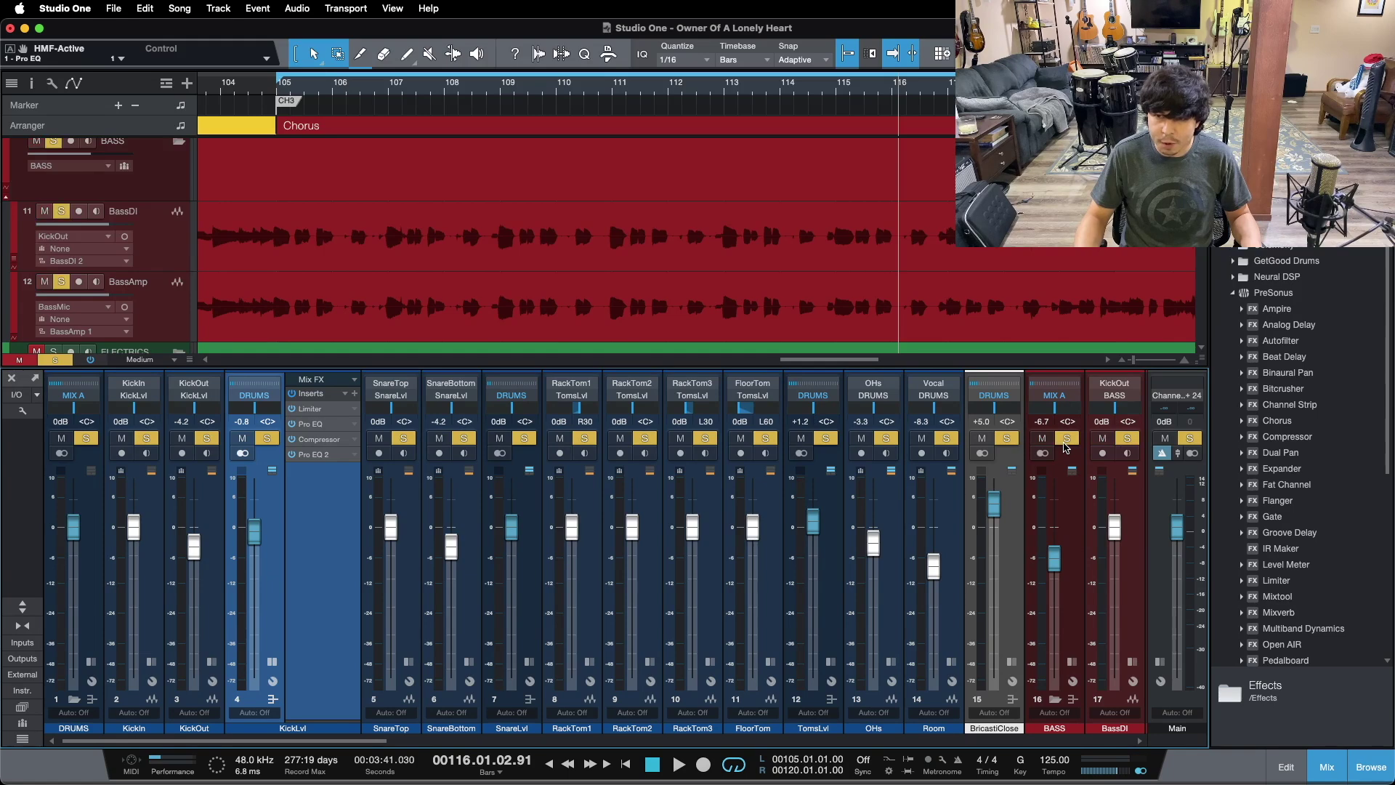
pyautogui.press('space')
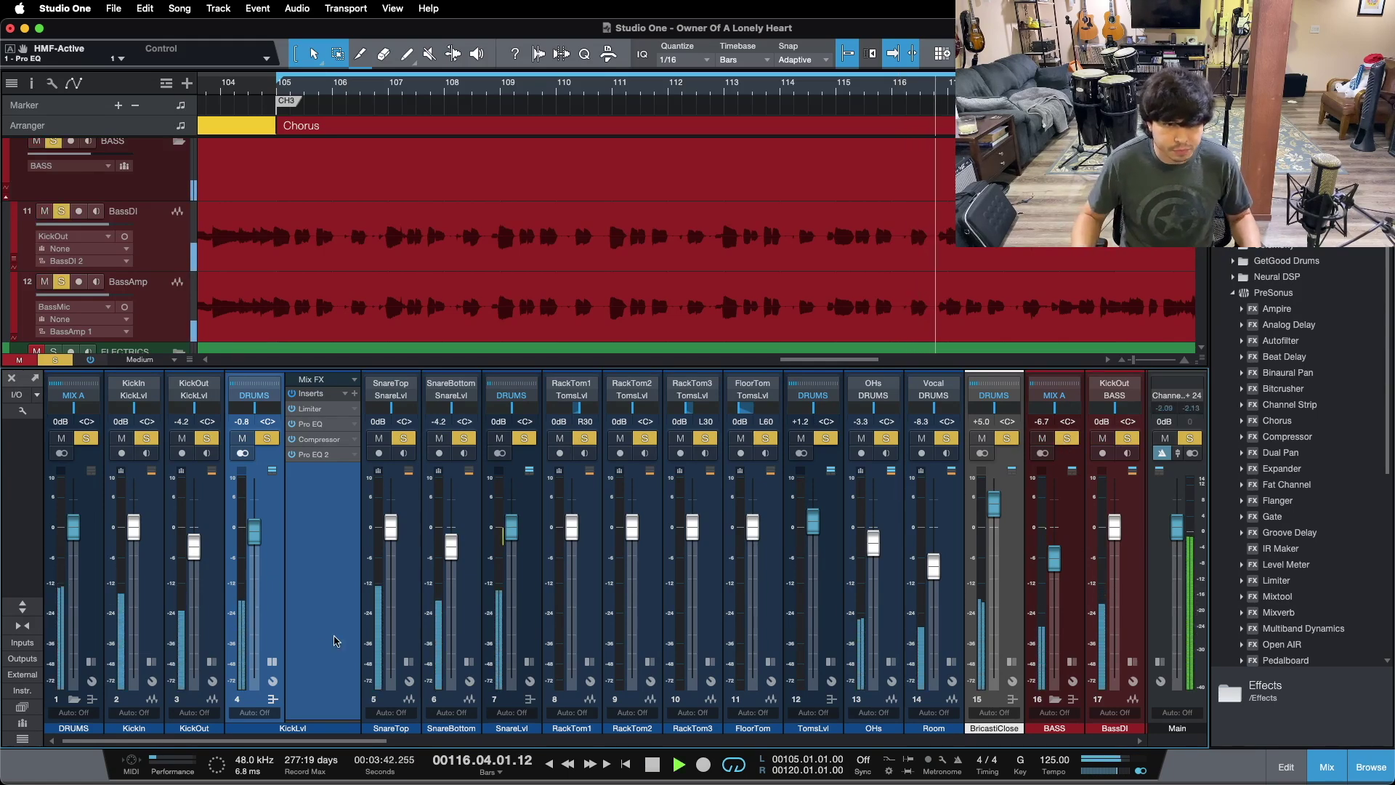
pyautogui.click(227, 587)
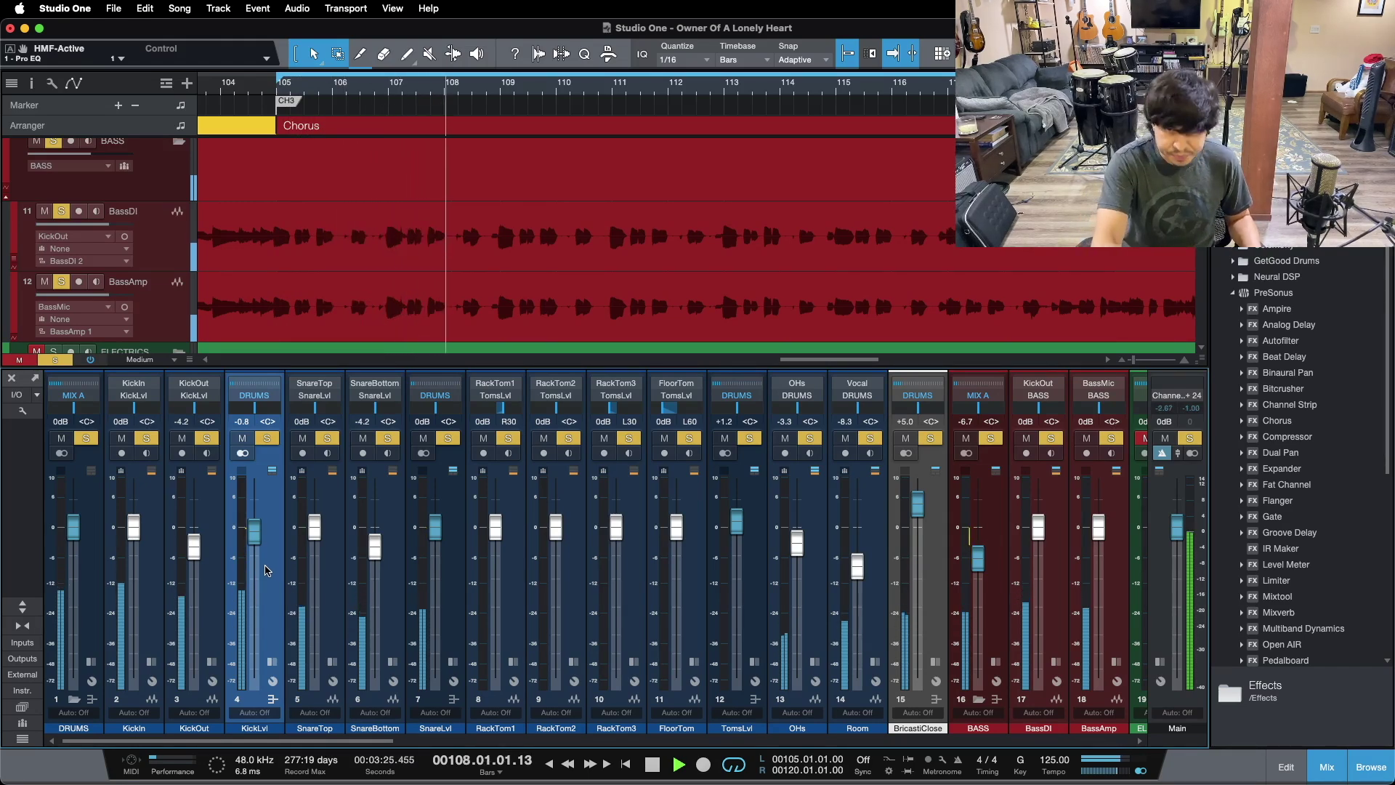
pyautogui.press('space')
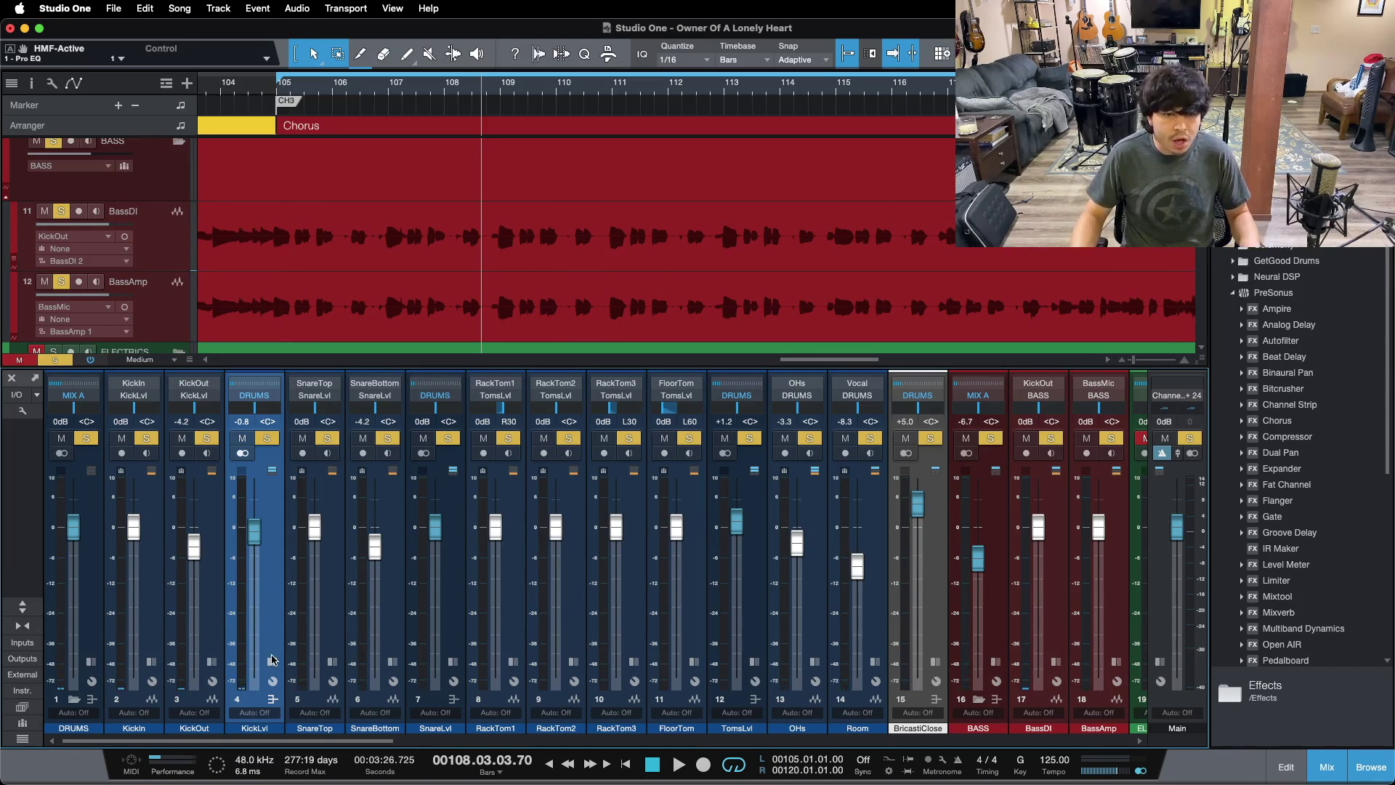
# Step: Solo KickLvl, open its Compressor and play the kick to watch the gain reduction, stopping playback at the end
pyautogui.click(272, 661)
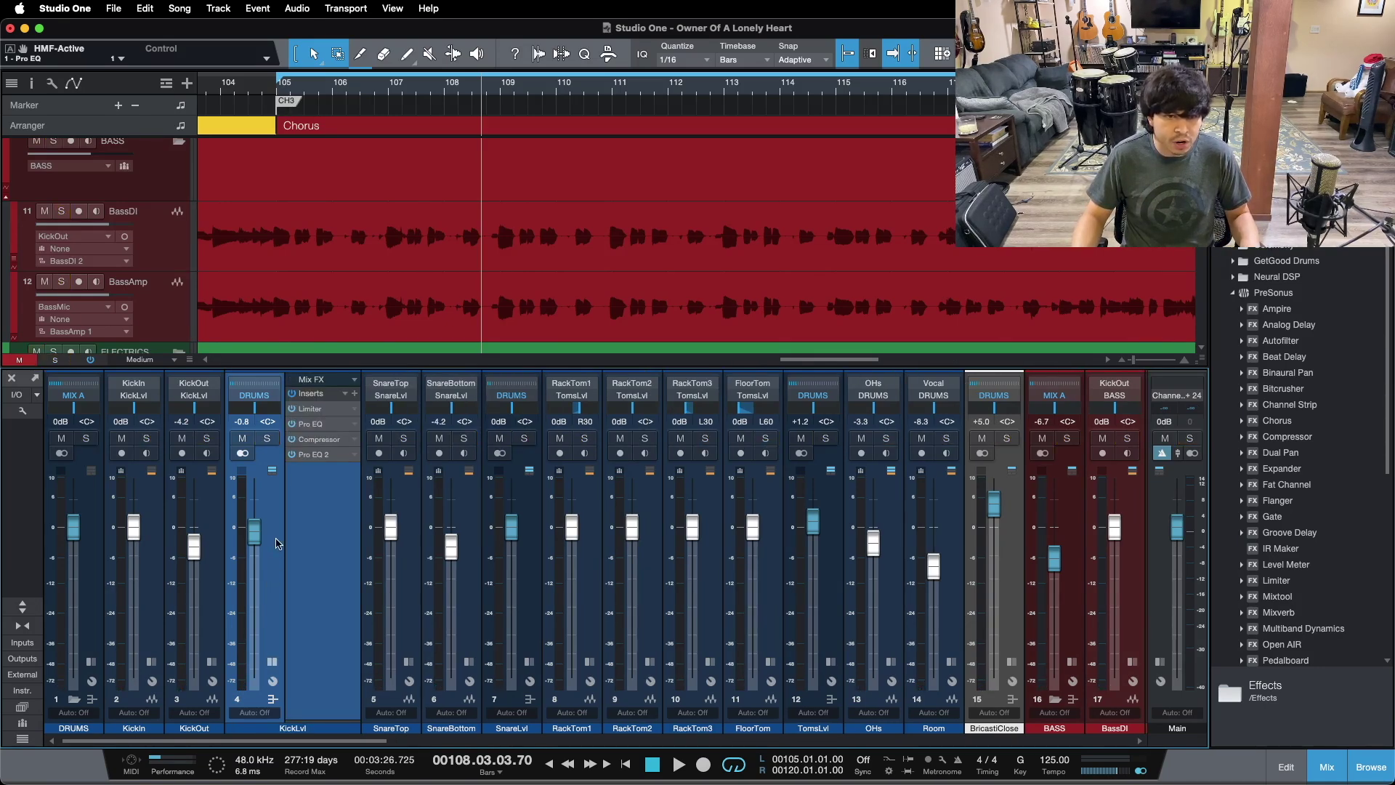
pyautogui.click(267, 438)
pyautogui.click(311, 440)
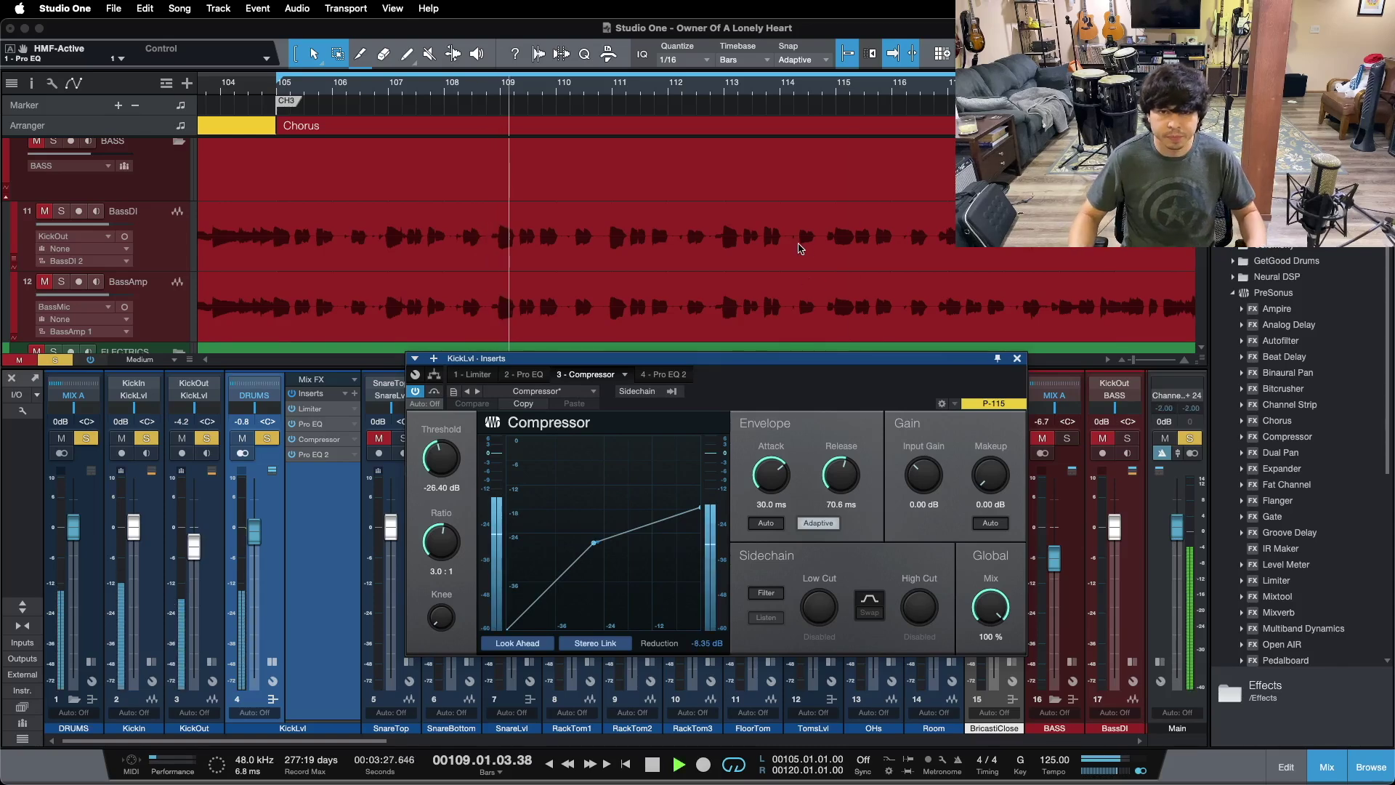
pyautogui.scroll(10, 812, 229)
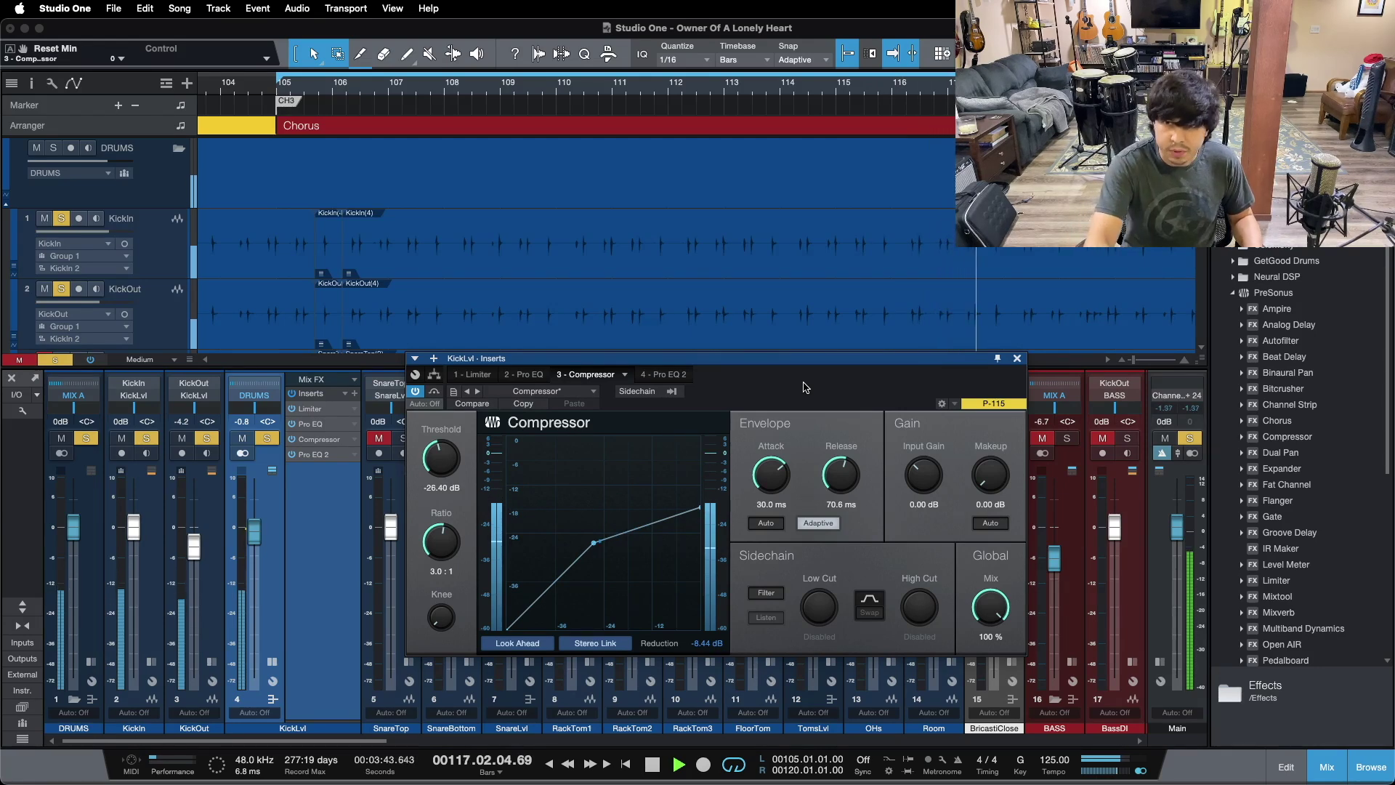
pyautogui.press('space')
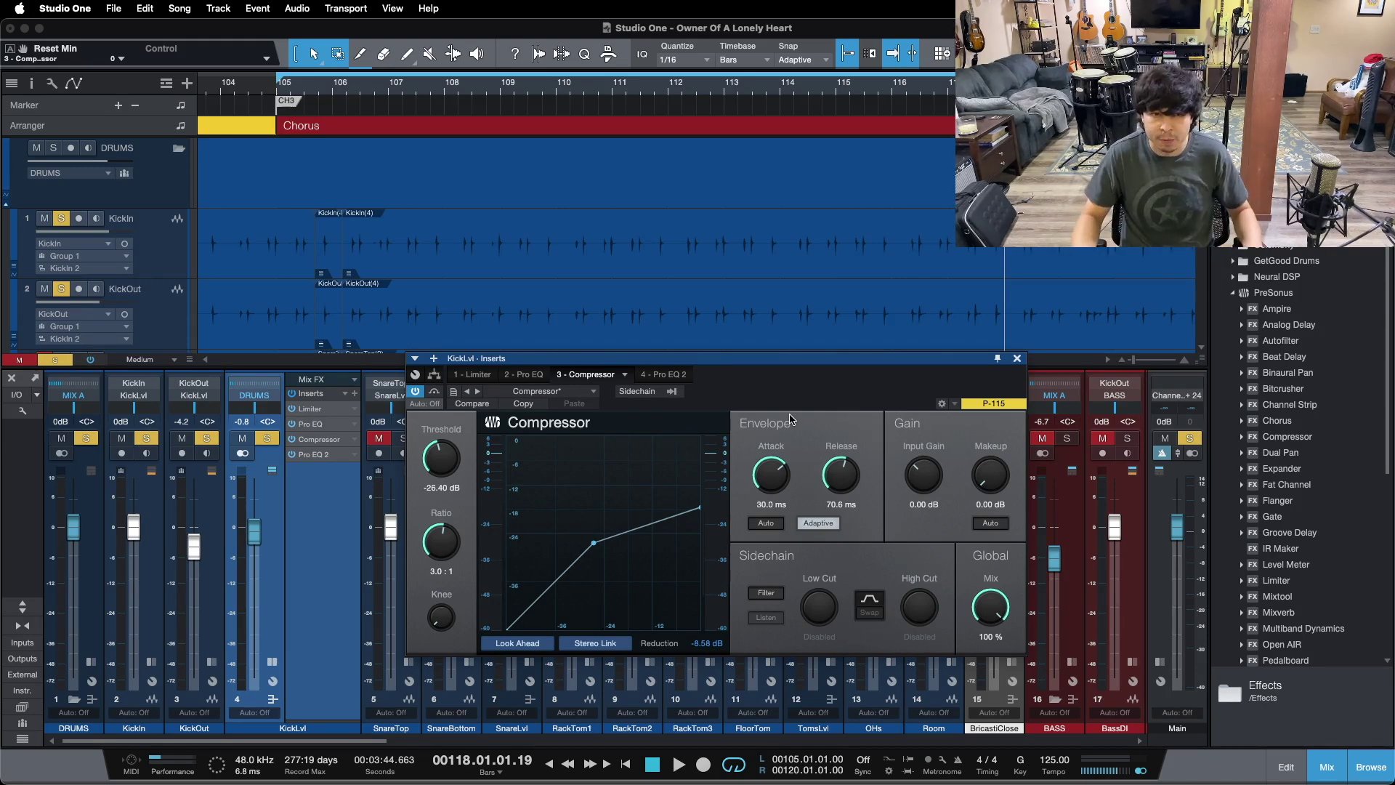
# Step: Turn off KickLvl's Pro EQ 2, bypass its Compressor, and cue the soloed kick at the Chorus start
pyautogui.hotkey('shift', 's')
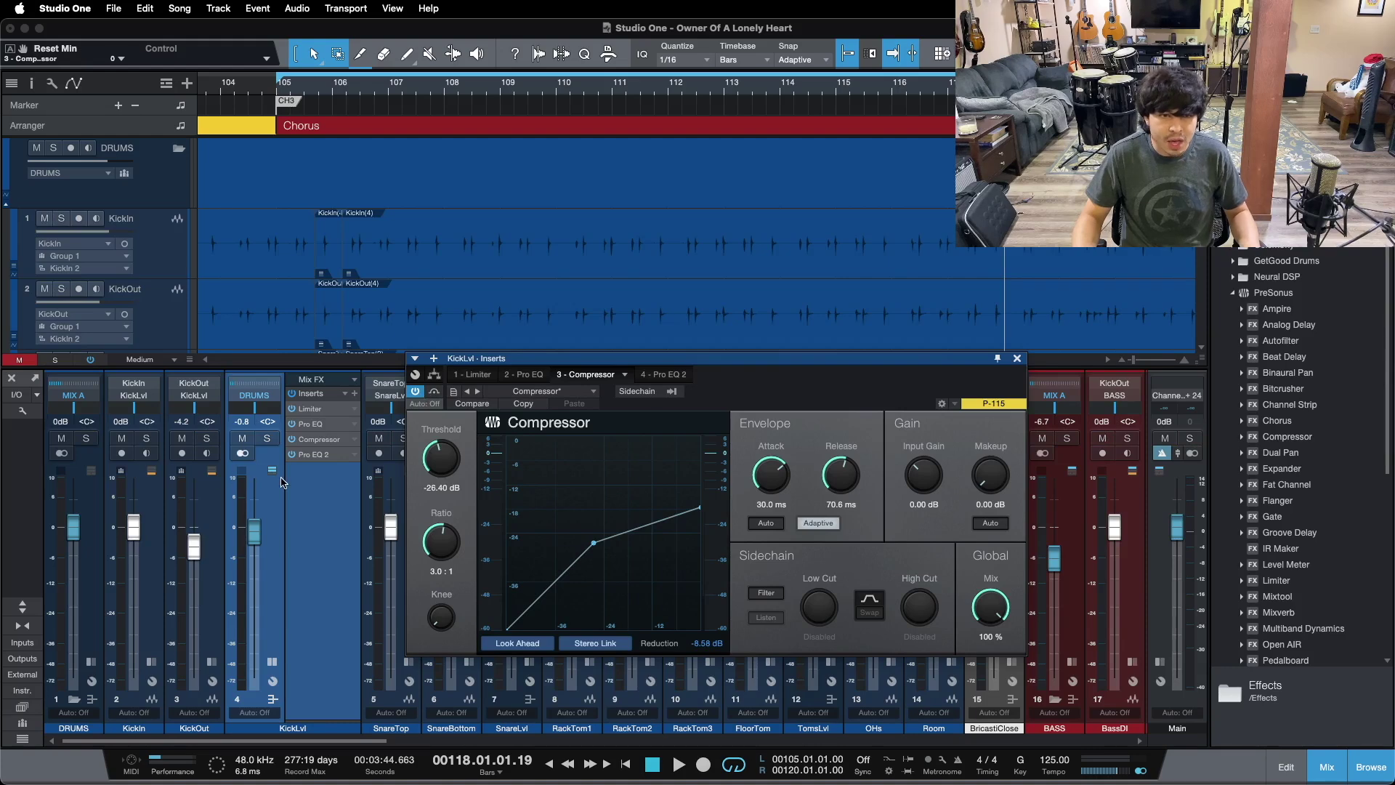
pyautogui.click(293, 455)
pyautogui.click(441, 391)
pyautogui.hotkey('shift', 's')
pyautogui.press('space')
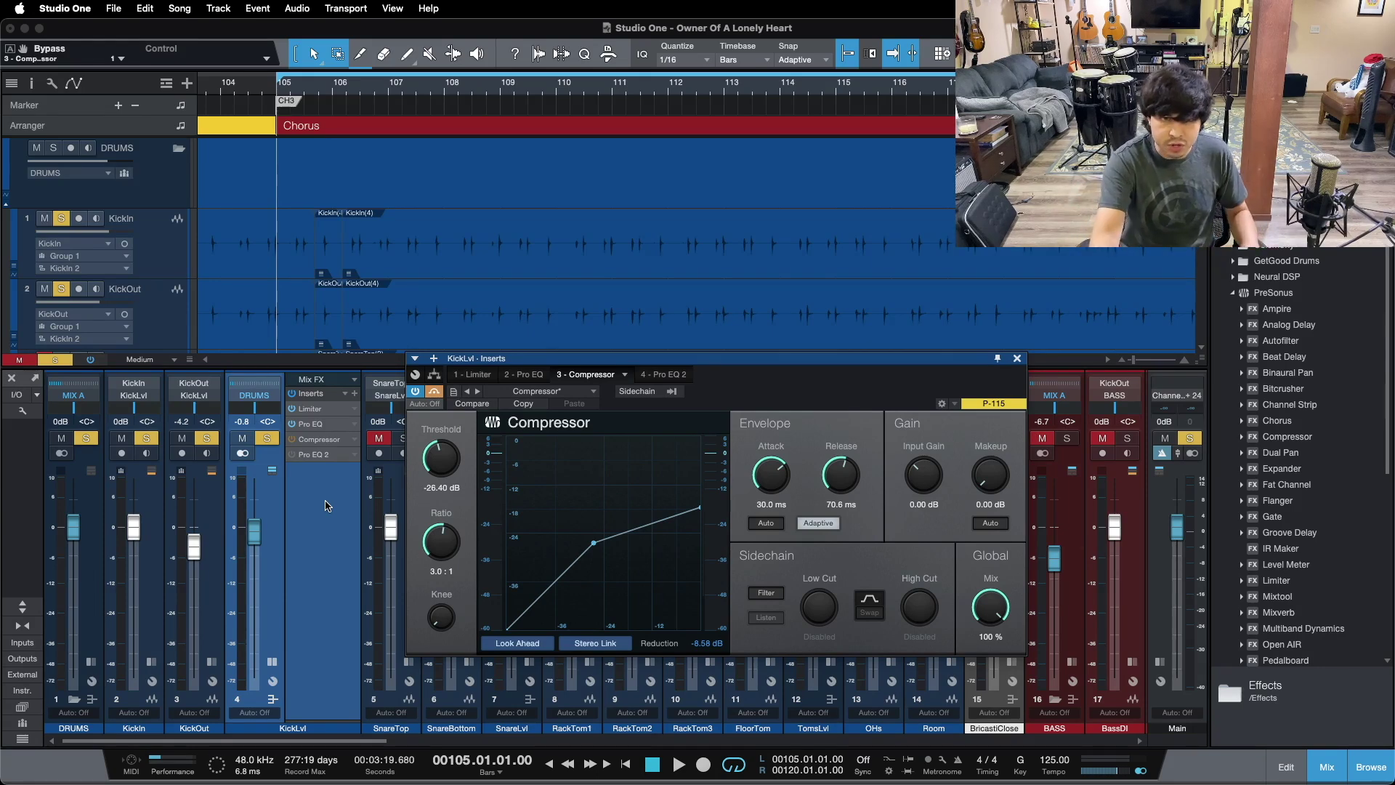
# Step: Play the soloed kick and toggle the Compressor's bypass repeatedly to compare its sound, leaving the Compressor active and stopping playback
pyautogui.press('space')
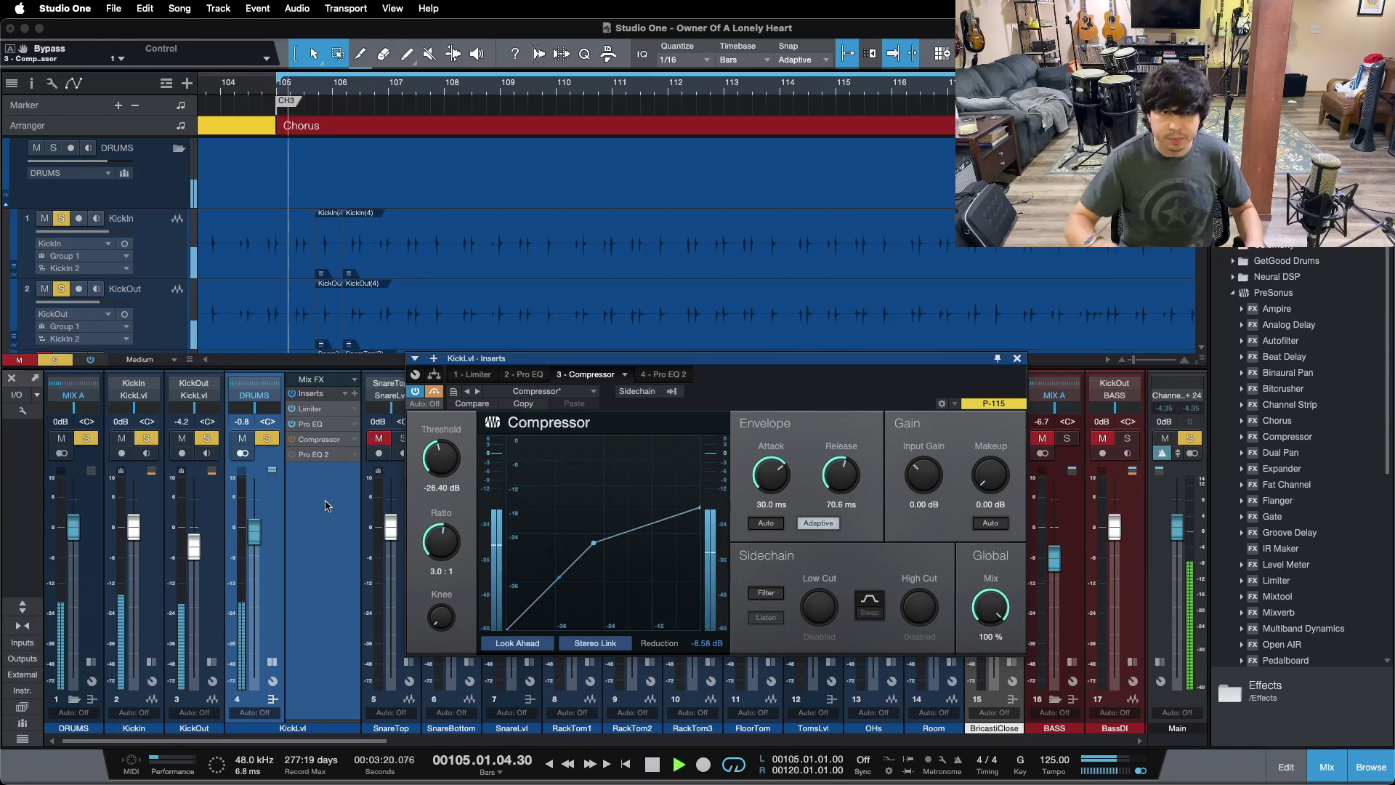
pyautogui.click(435, 391)
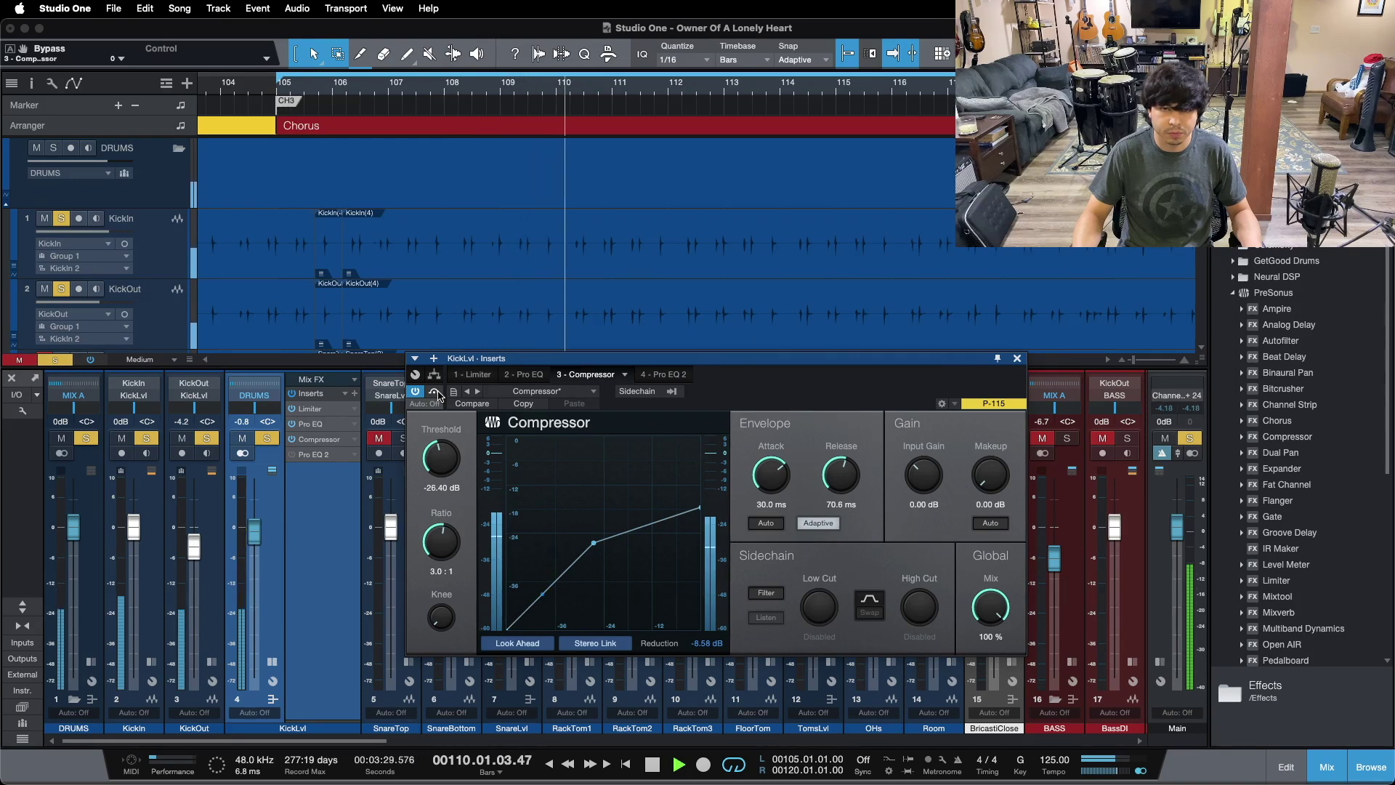
pyautogui.click(435, 392)
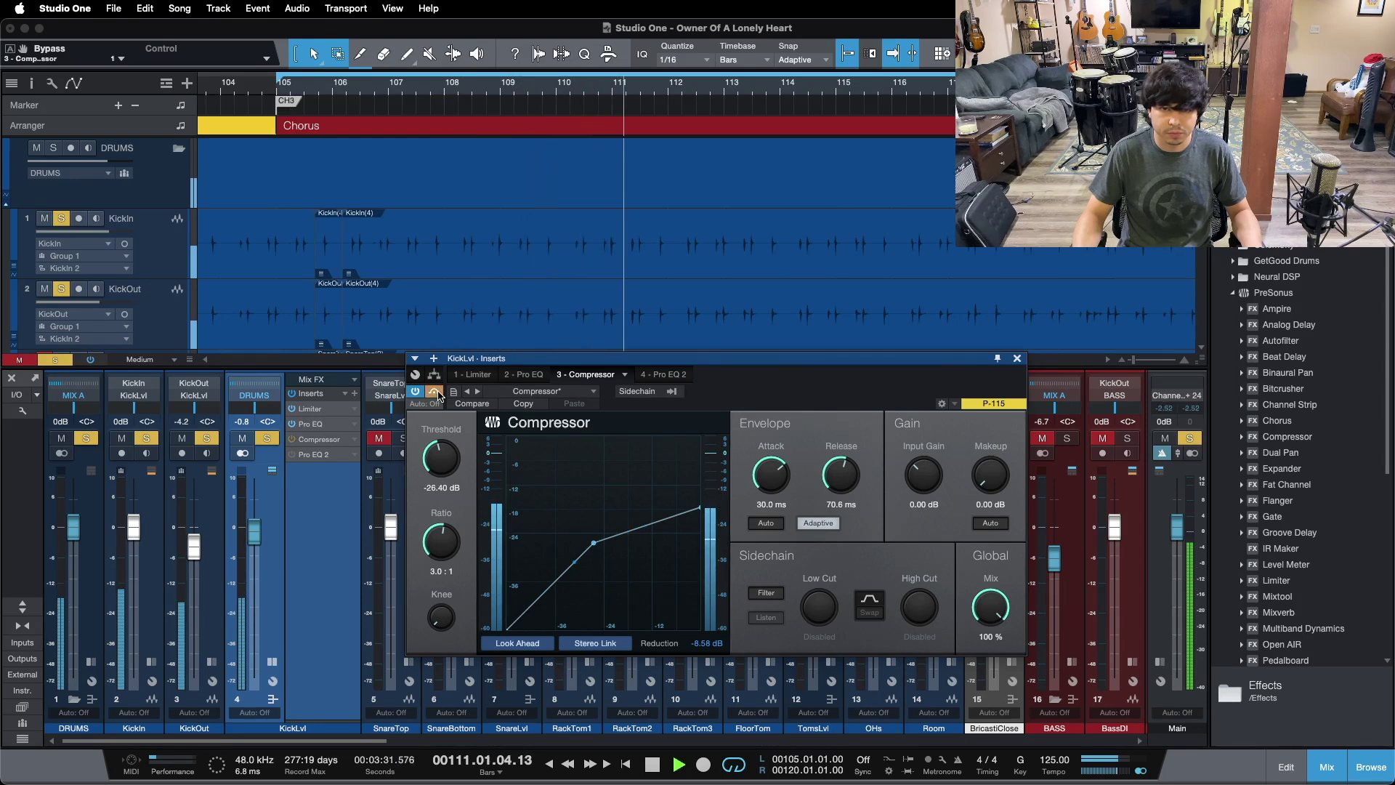
pyautogui.click(435, 392)
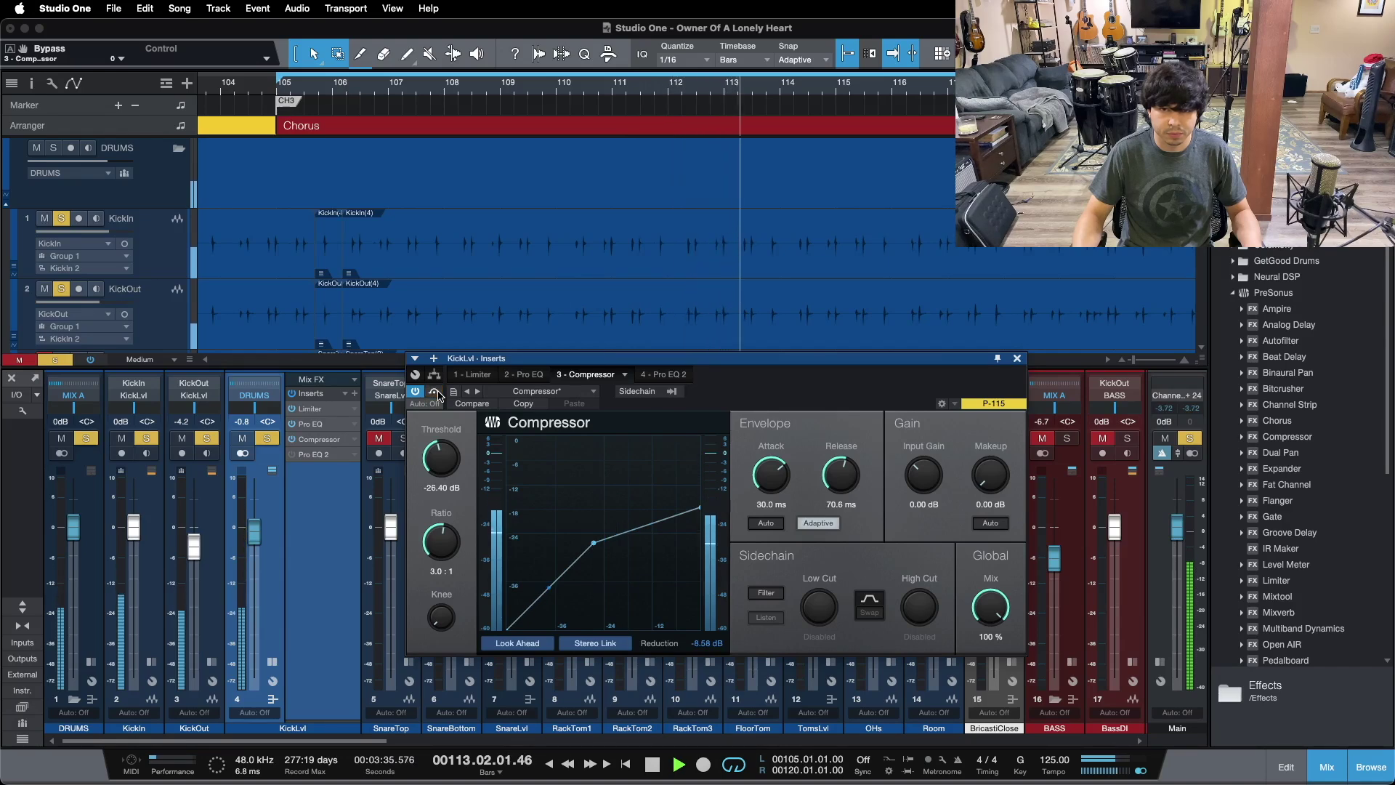
pyautogui.click(436, 392)
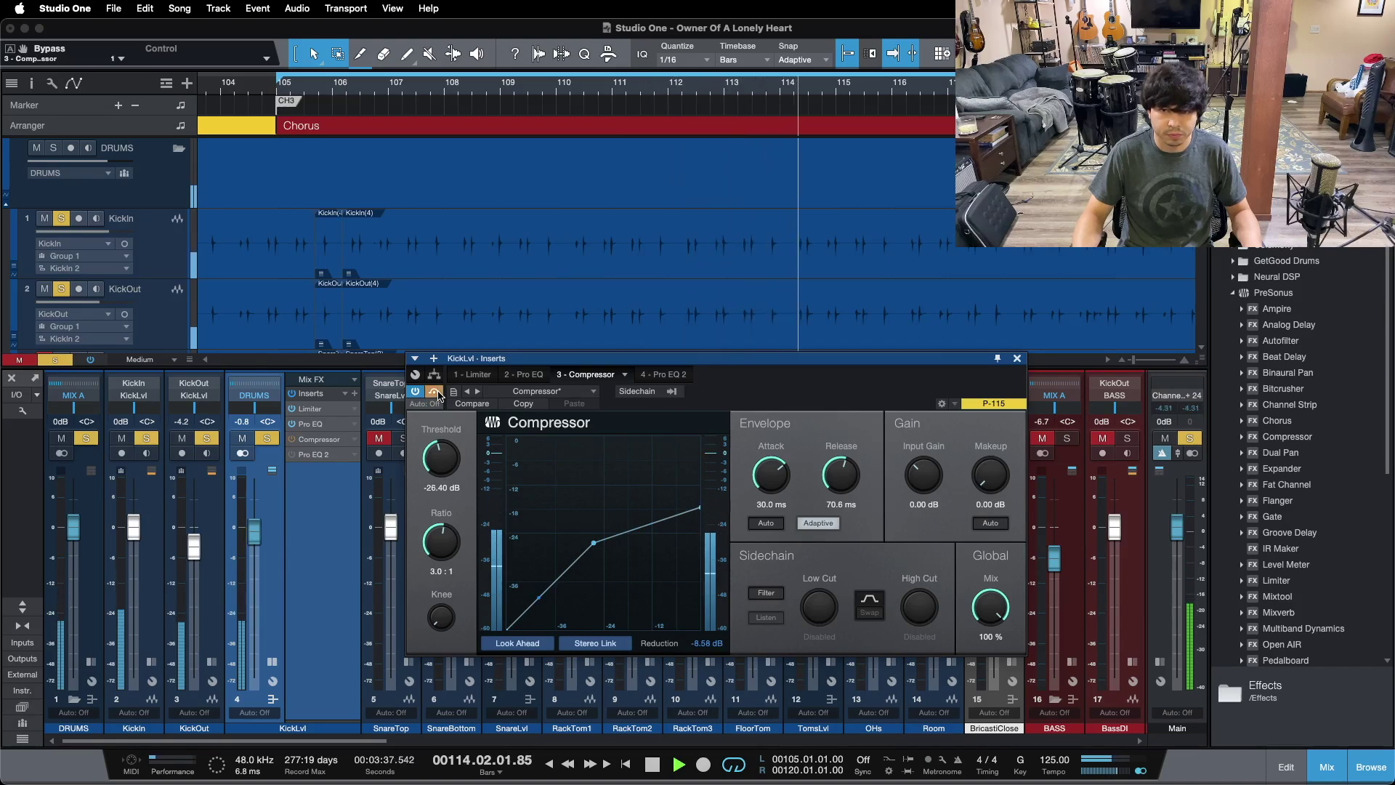
pyautogui.click(436, 391)
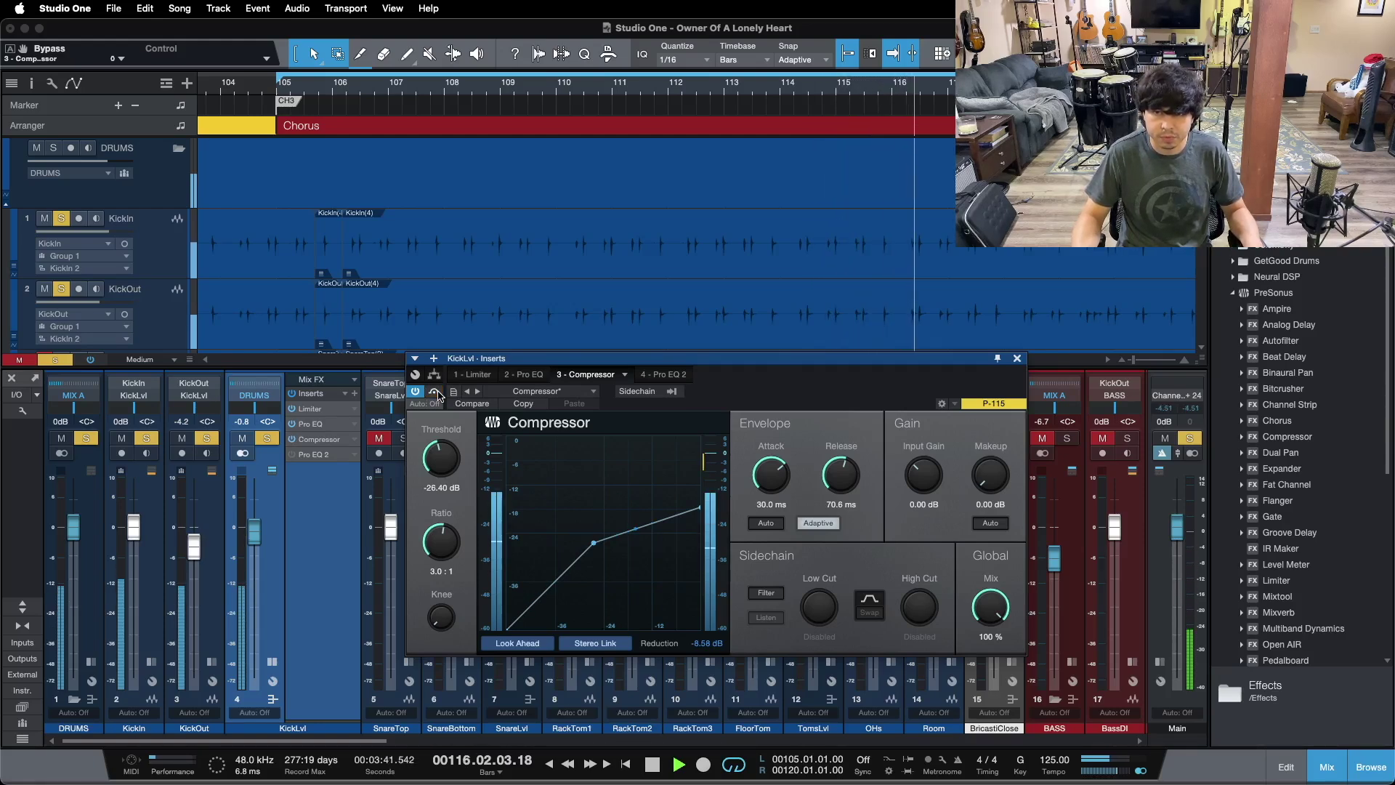
pyautogui.click(436, 392)
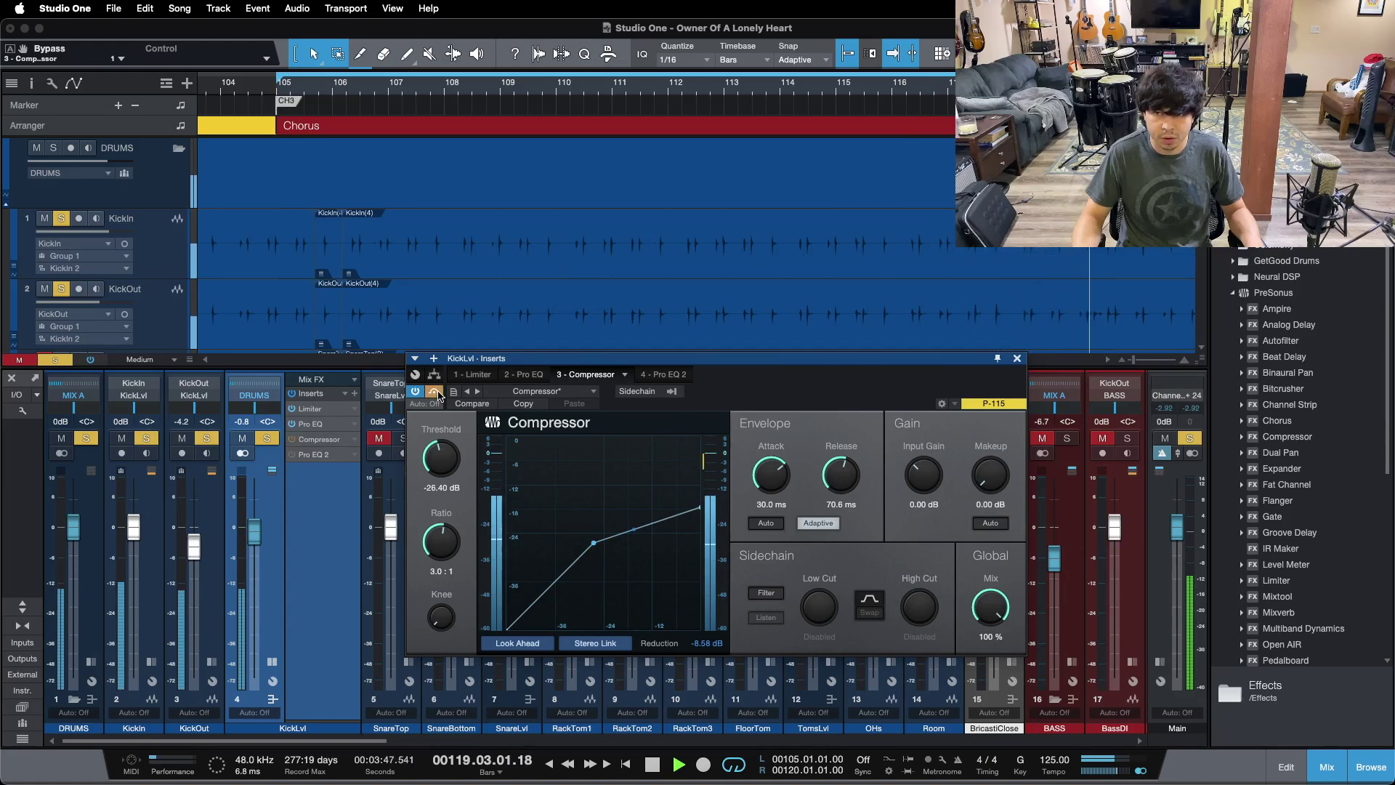
pyautogui.click(435, 392)
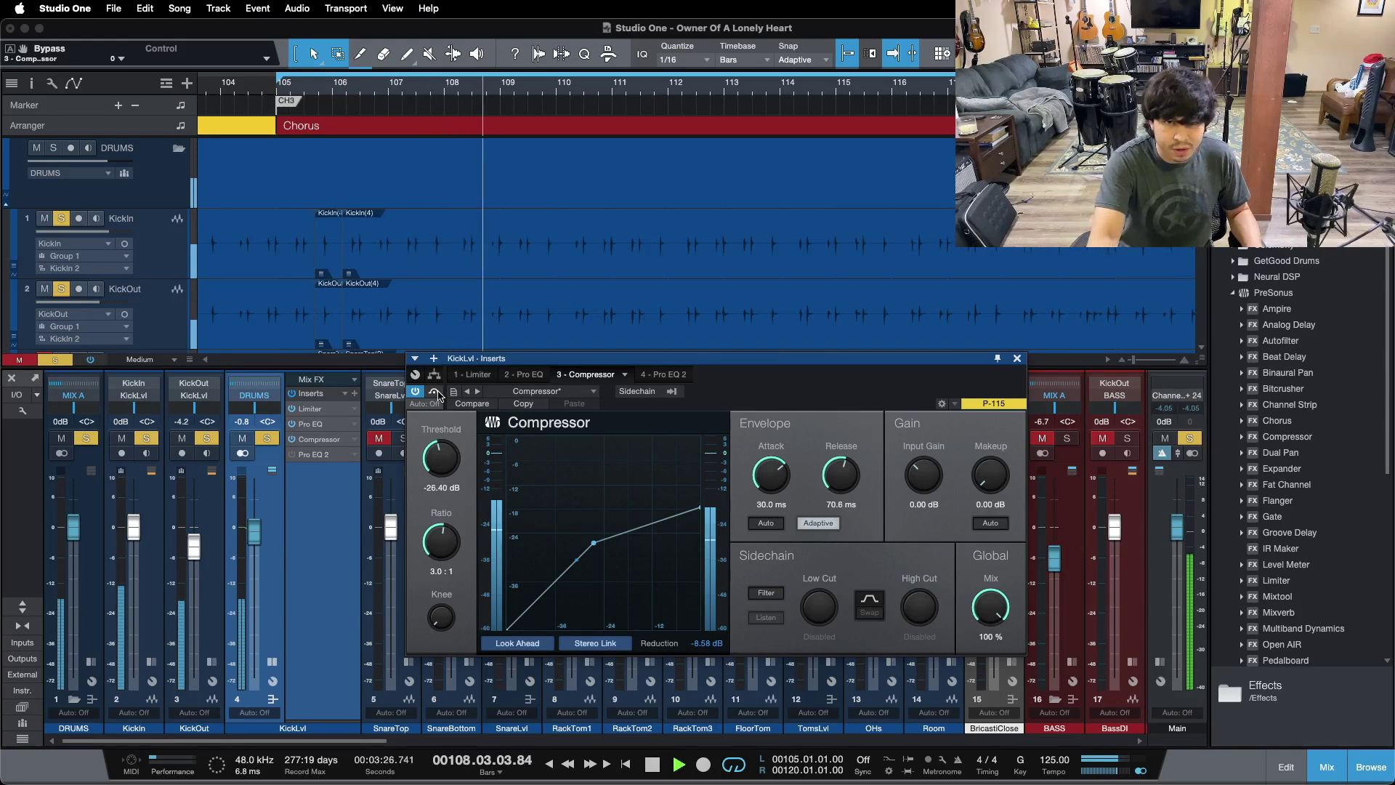
pyautogui.press('space')
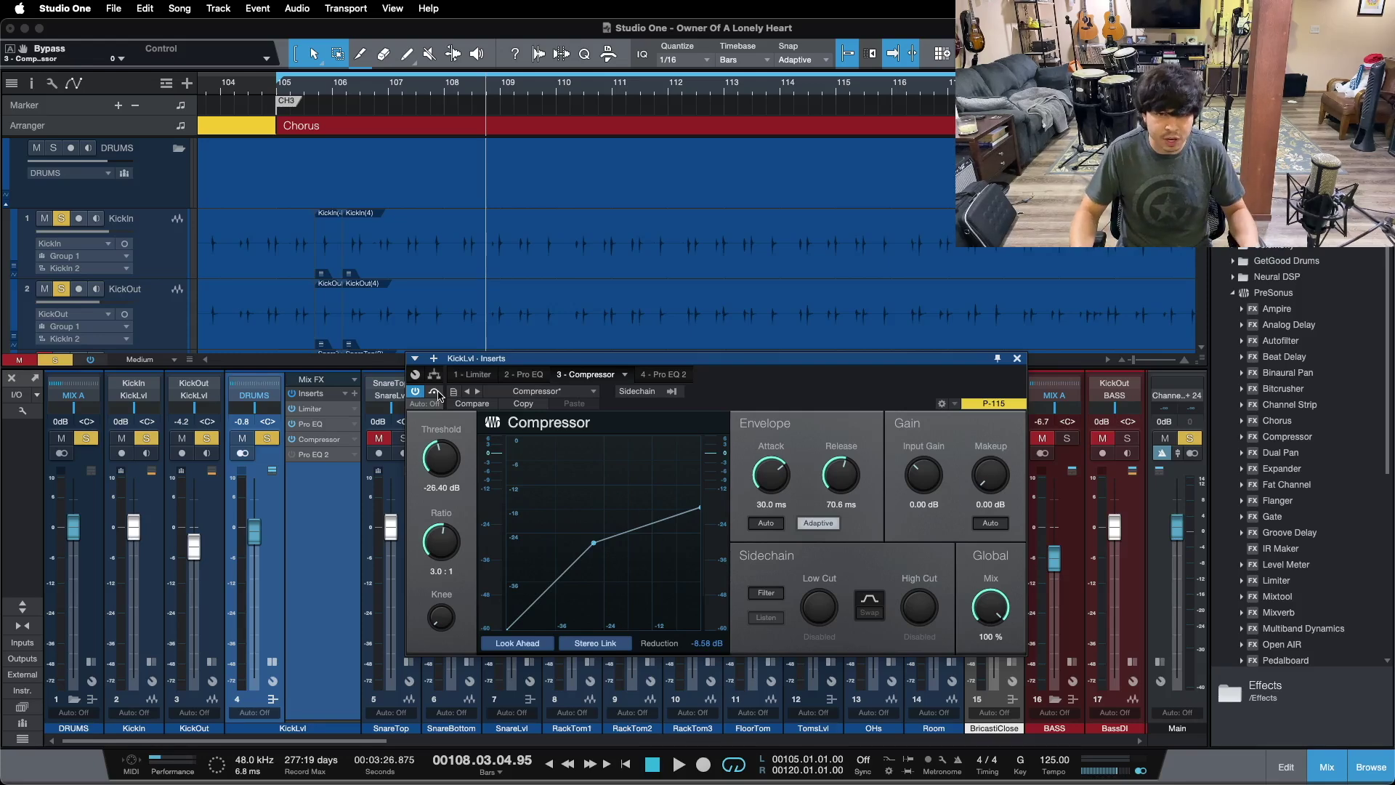
# Step: Play the soloed kick with the Compressor bypassed, re-engage the Compressor to compare, and stop playback
pyautogui.press('space')
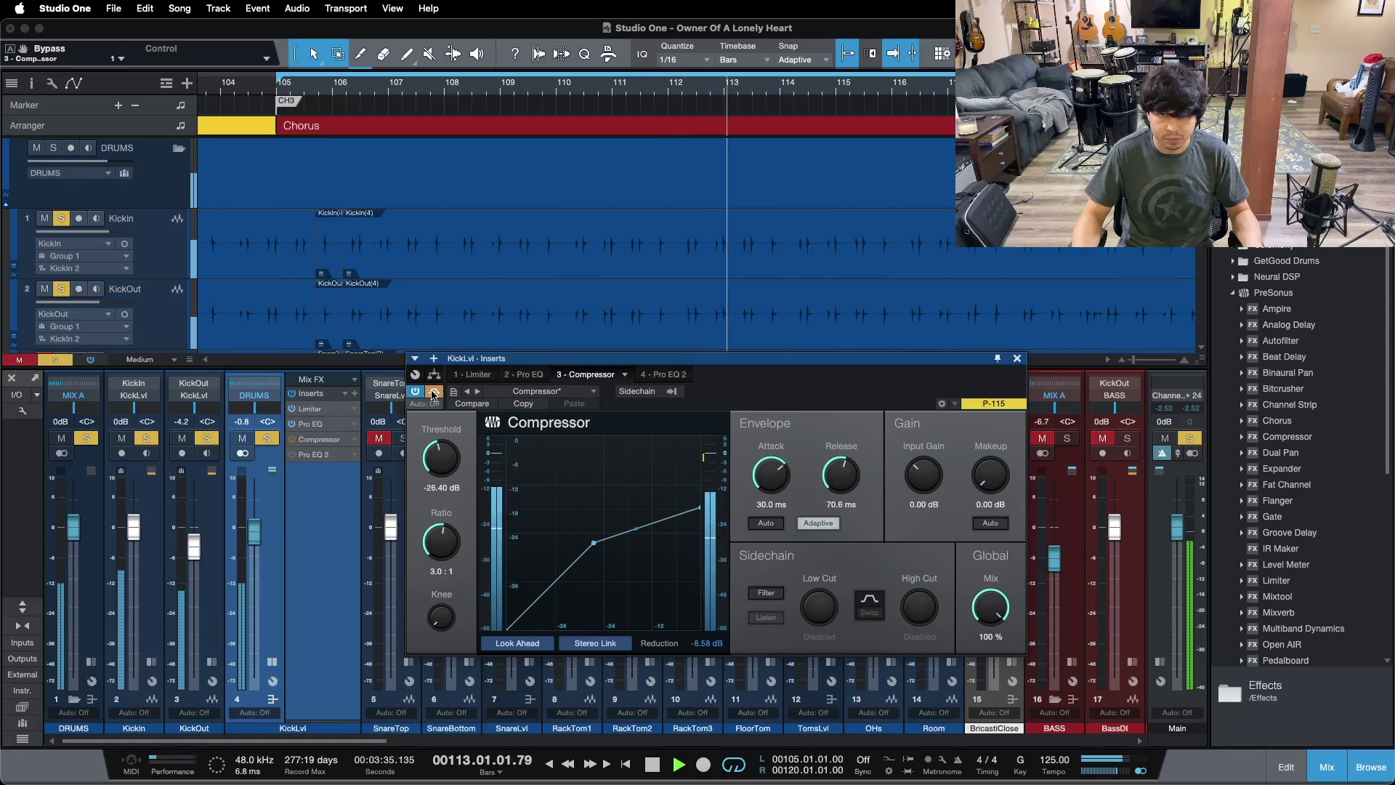
pyautogui.click(434, 393)
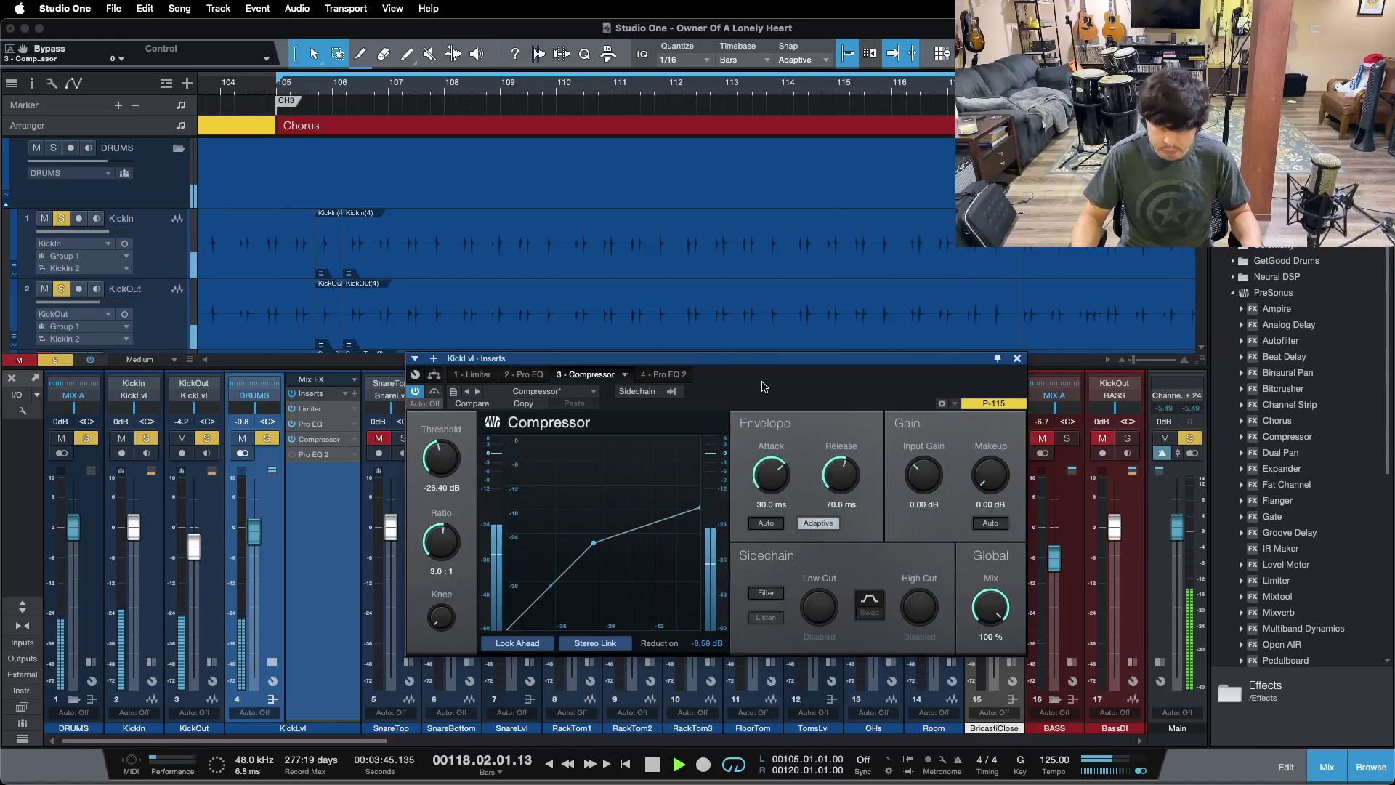
pyautogui.press('space')
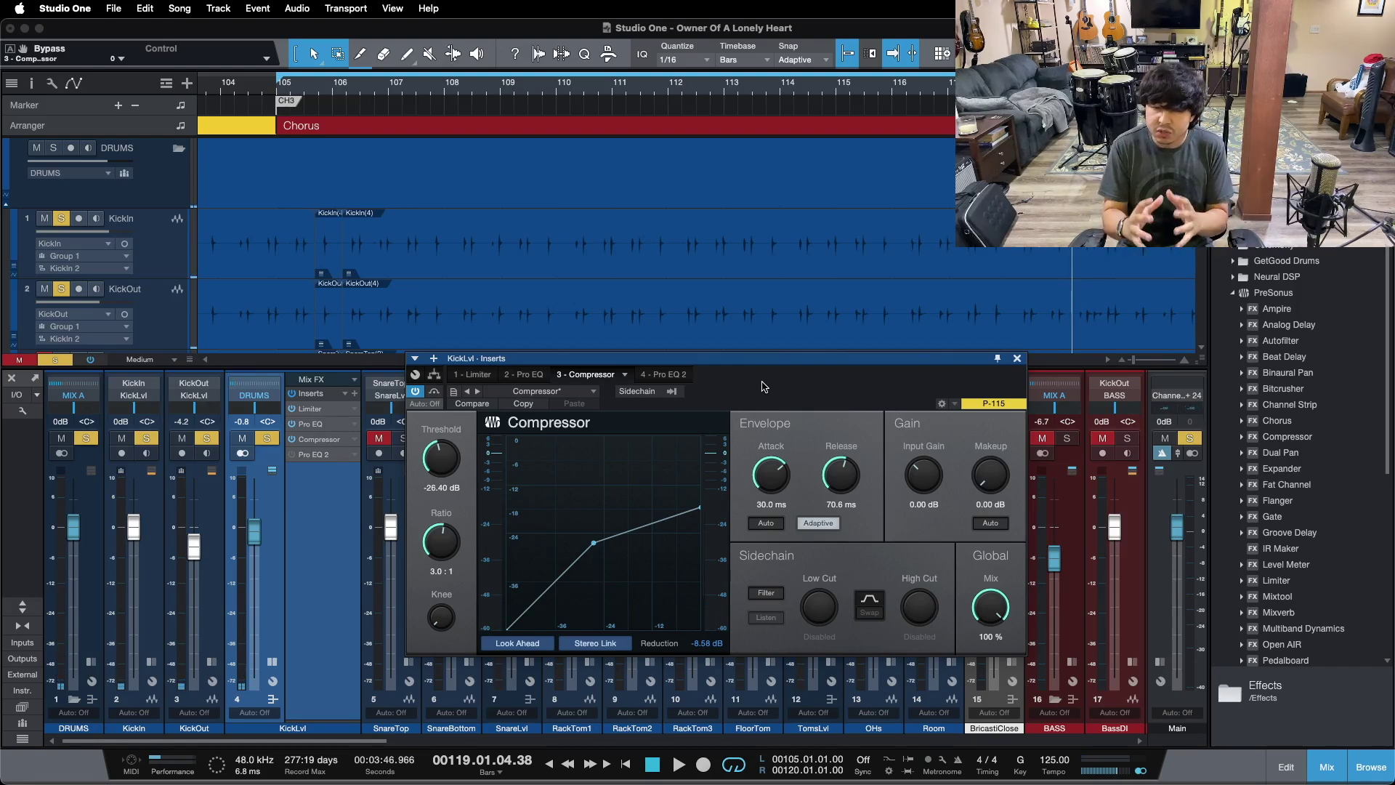
# Step: Clear the kick solo, solo the BASS bus with its insert list shown, and cue the BassDI and BassAmp tracks at the Chorus
pyautogui.hotkey('shift', 's')
pyautogui.hscroll(10, 378, 690)
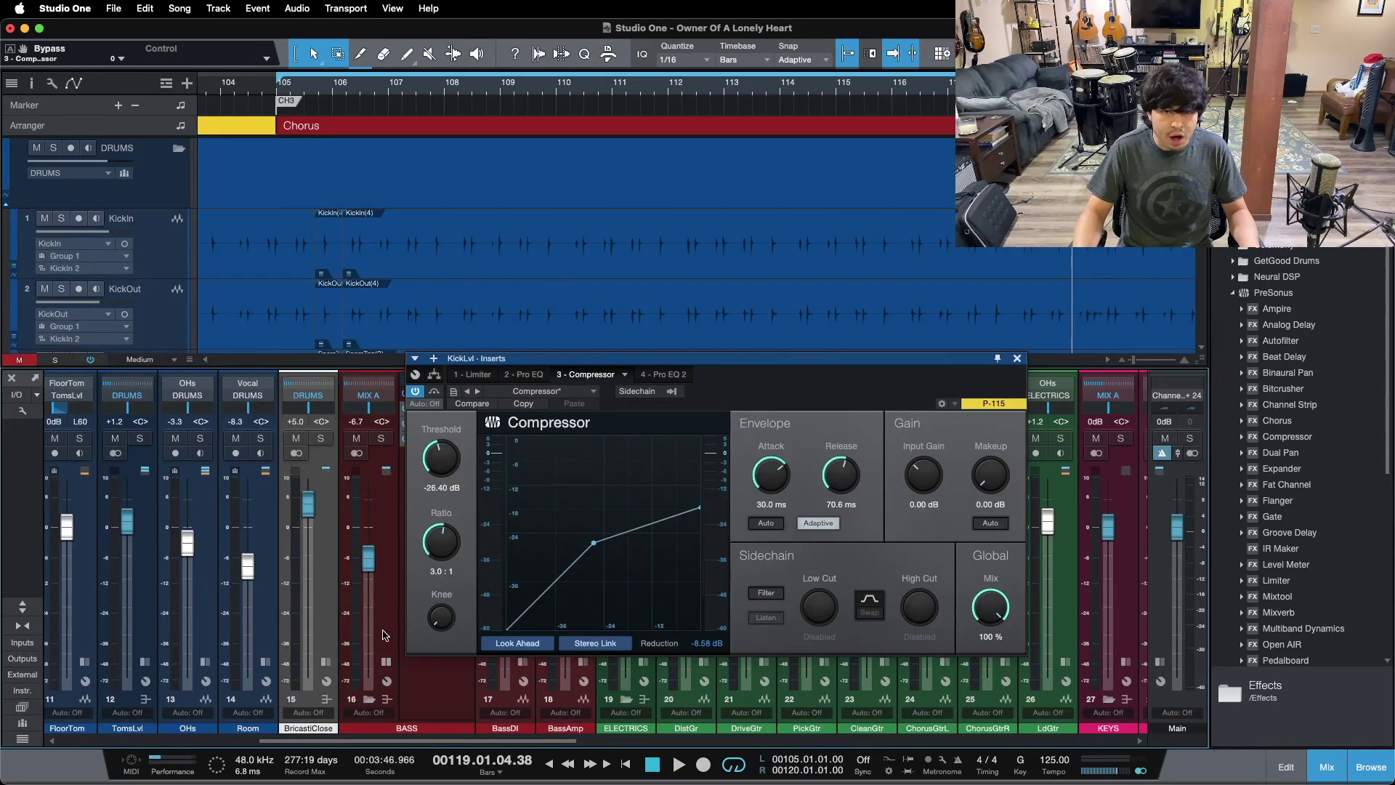
pyautogui.click(383, 493)
pyautogui.click(389, 440)
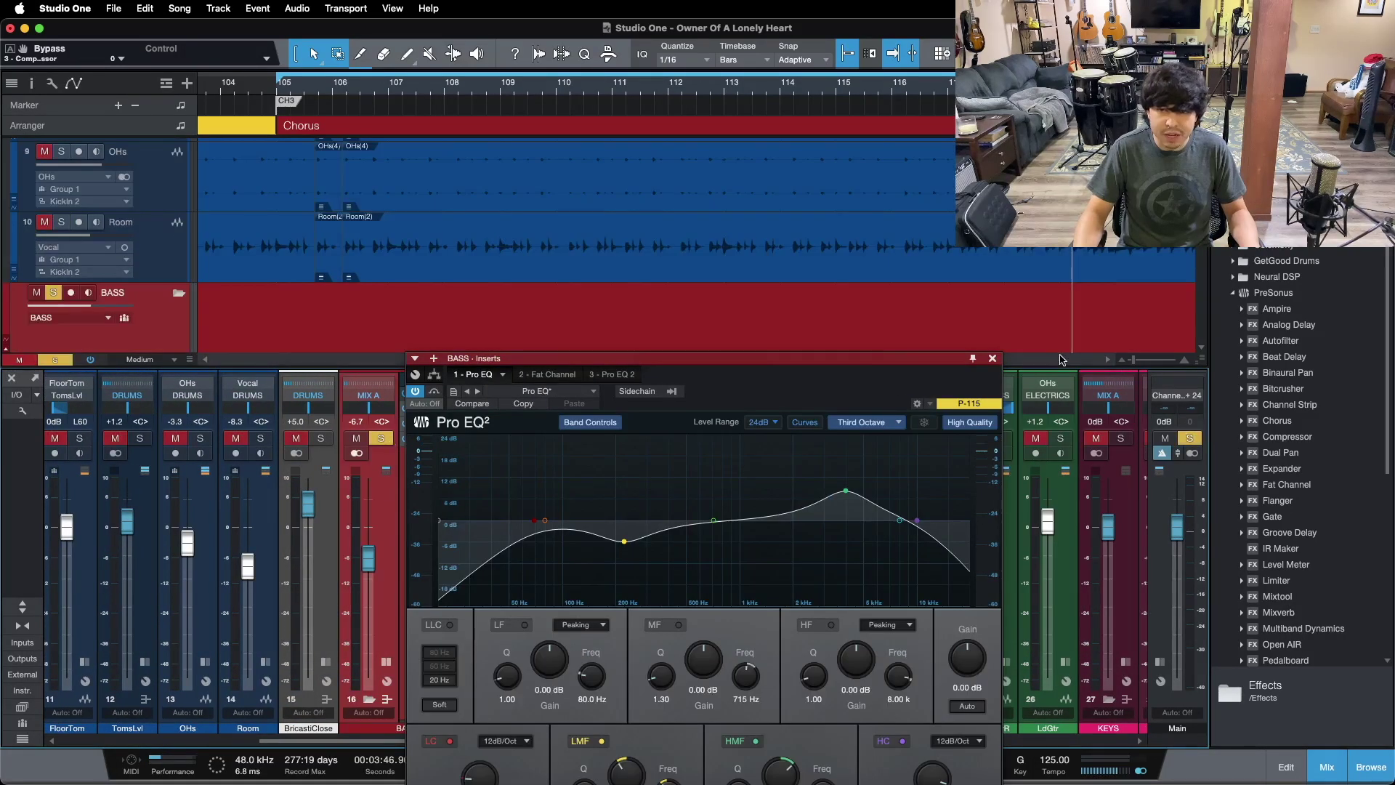
pyautogui.click(992, 358)
pyautogui.press('space')
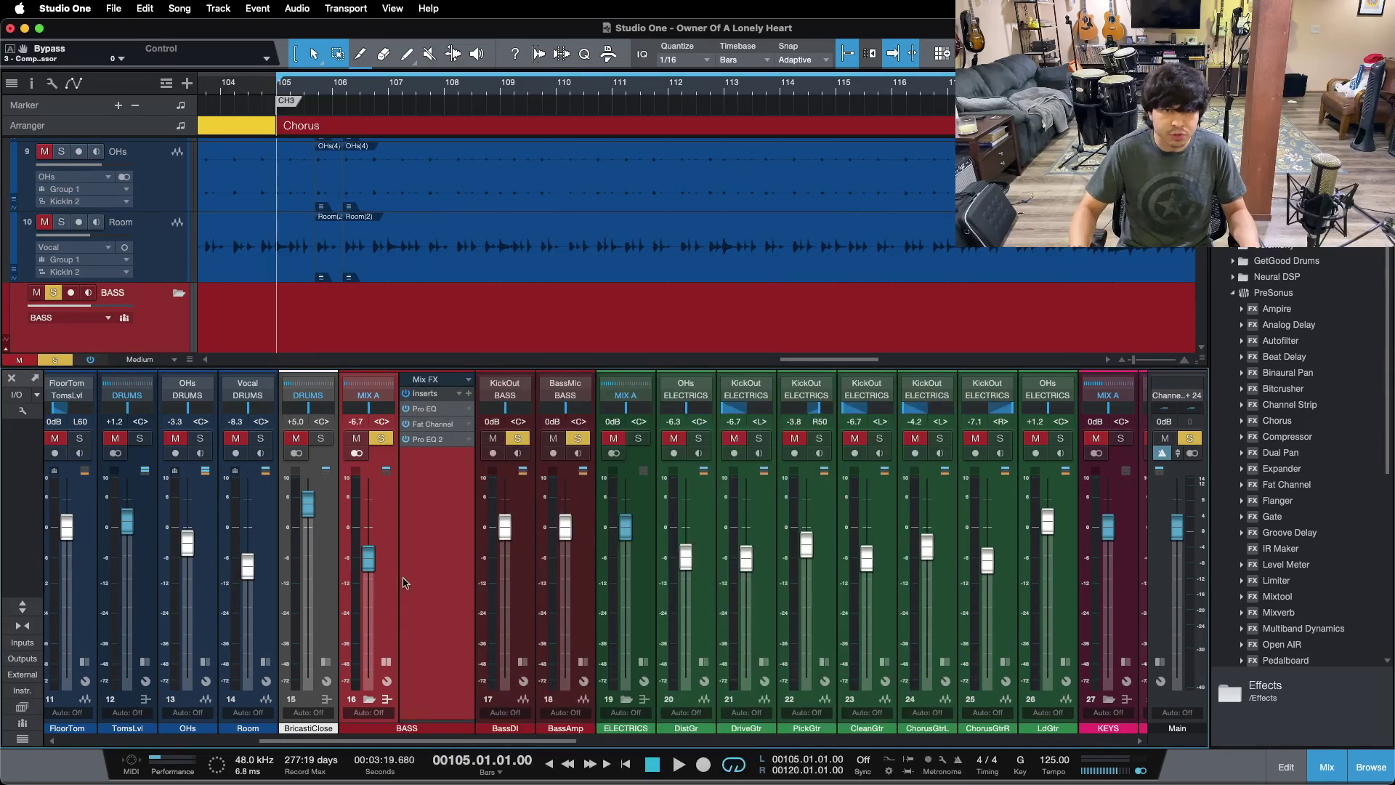
pyautogui.scroll(-5, 773, 259)
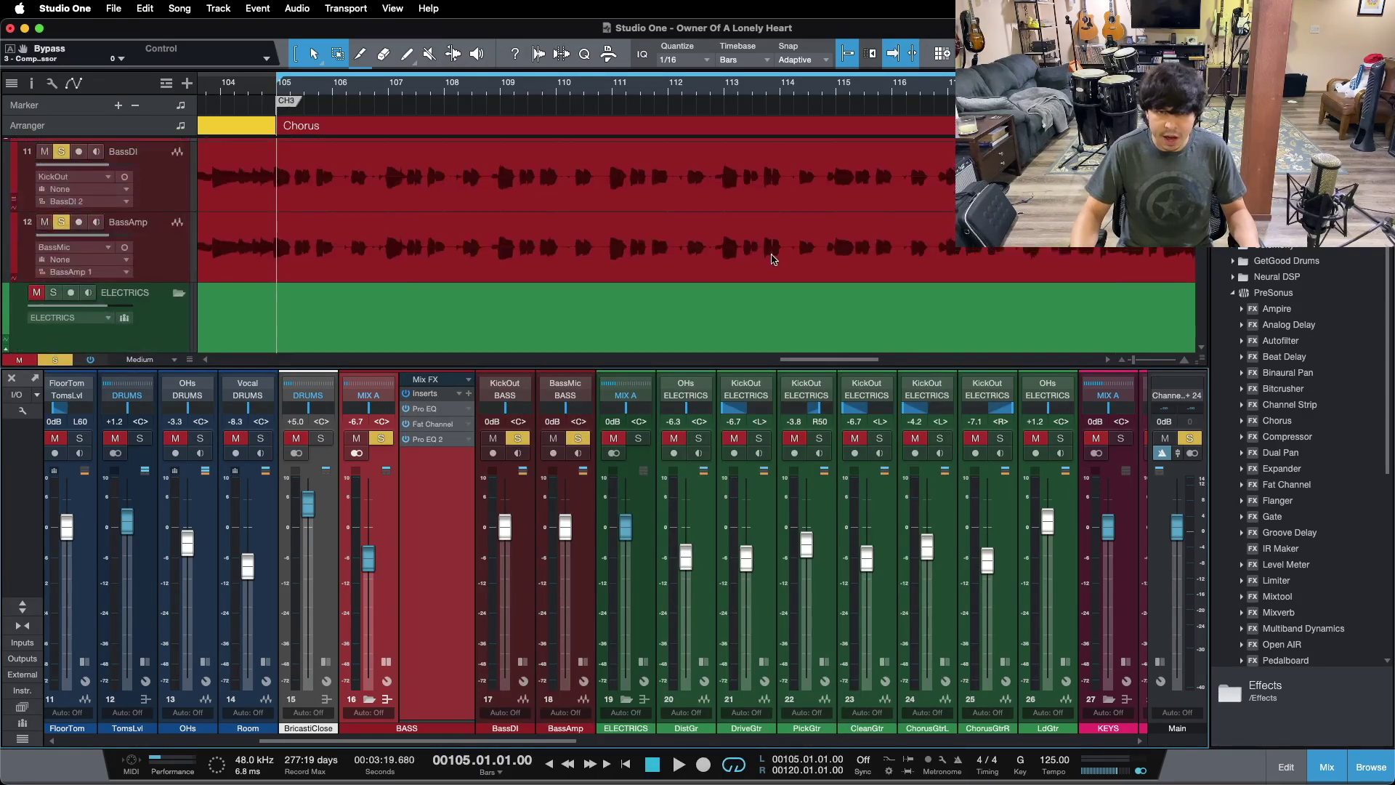
# Step: Play the soloed bass, open the compressor in the BASS bus's Fat Channel, watch its gain-reduction meter, and stop playback
pyautogui.press('space')
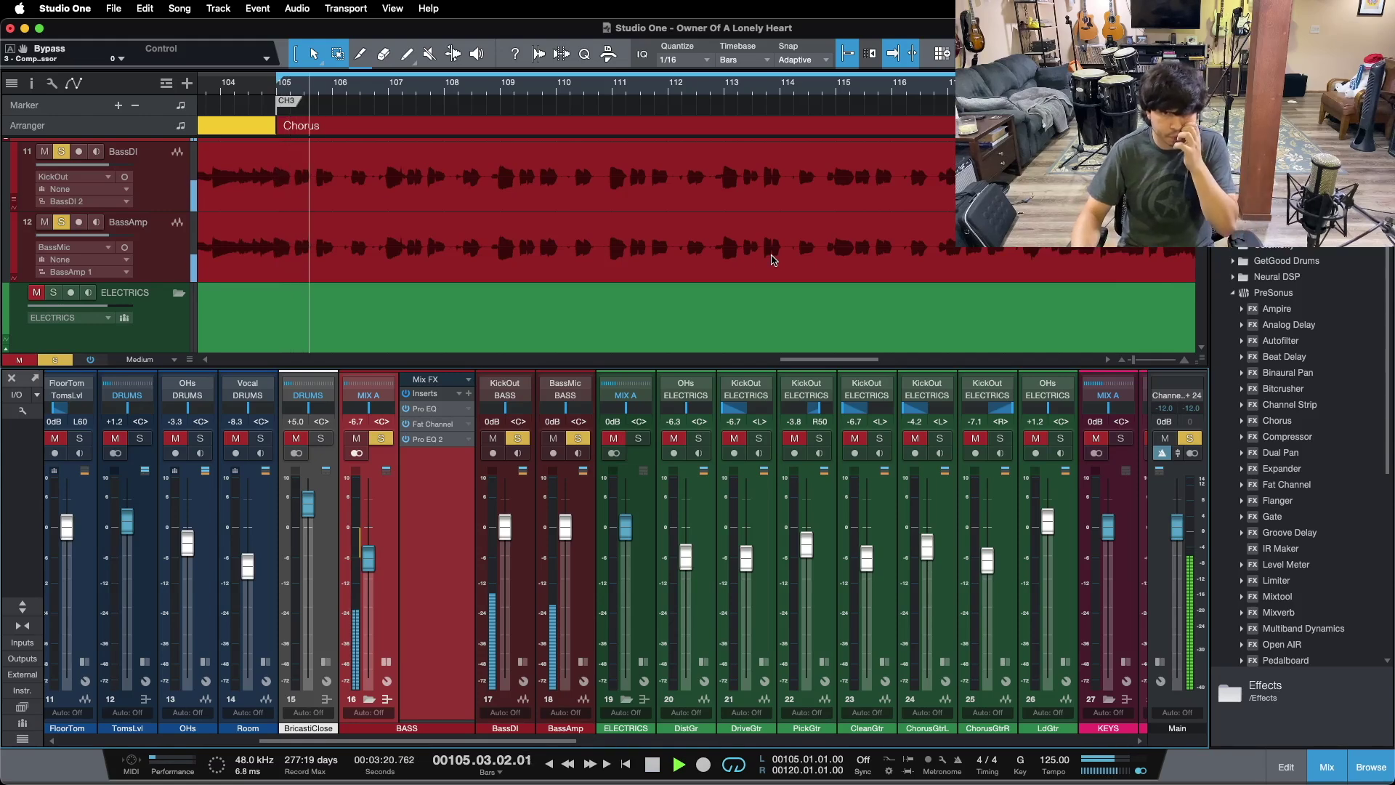
pyautogui.doubleClick(422, 430)
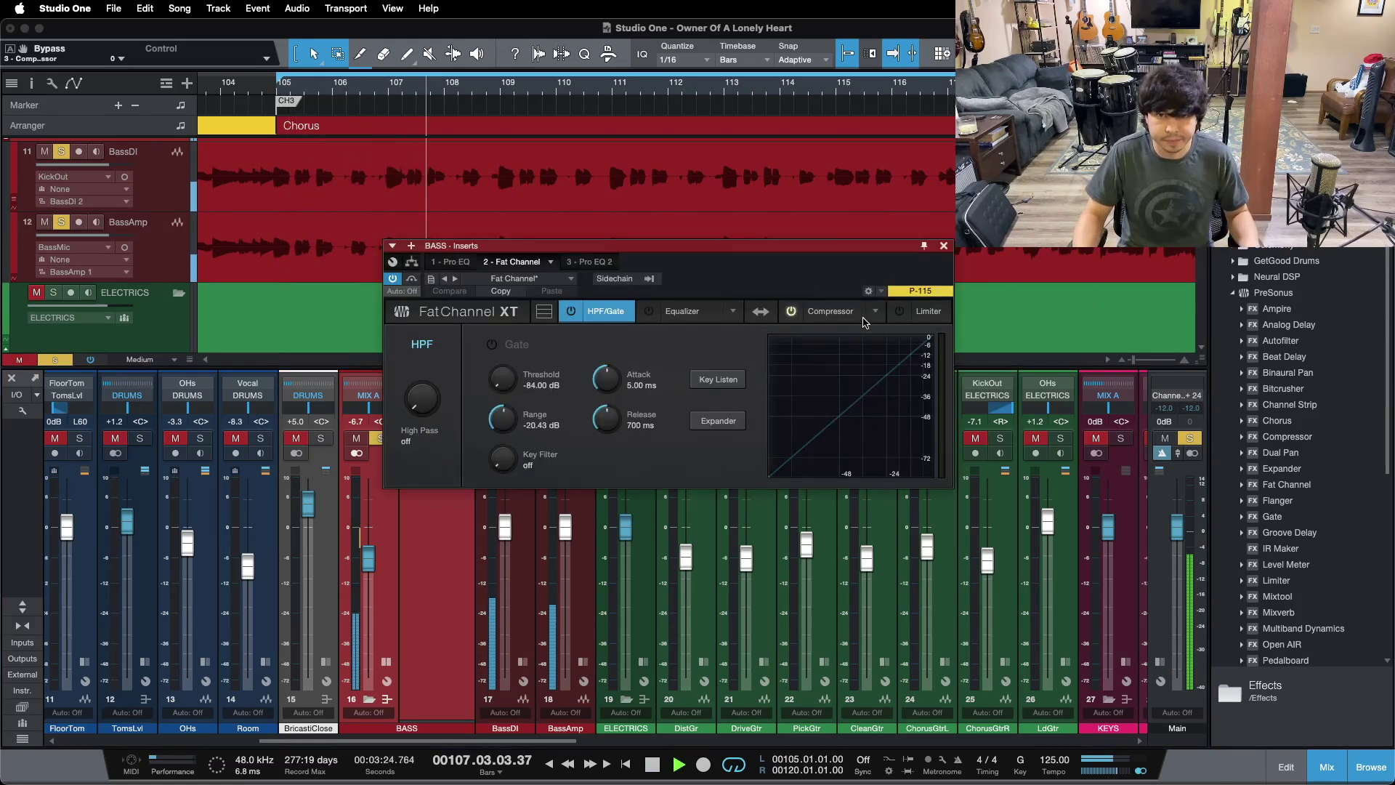
pyautogui.click(843, 307)
pyautogui.moveTo(783, 288); pyautogui.dragTo(877, 378)
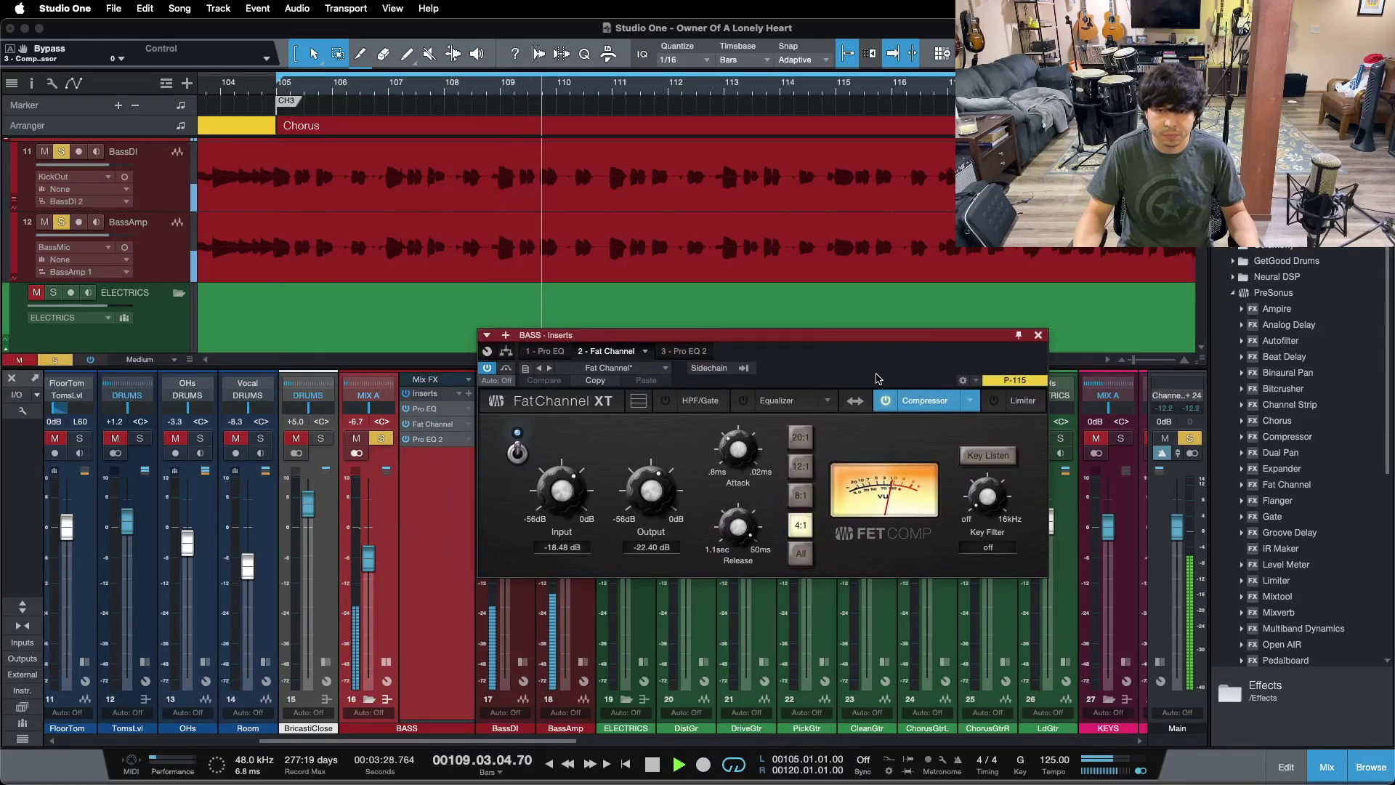
pyautogui.moveTo(877, 378); pyautogui.dragTo(936, 420)
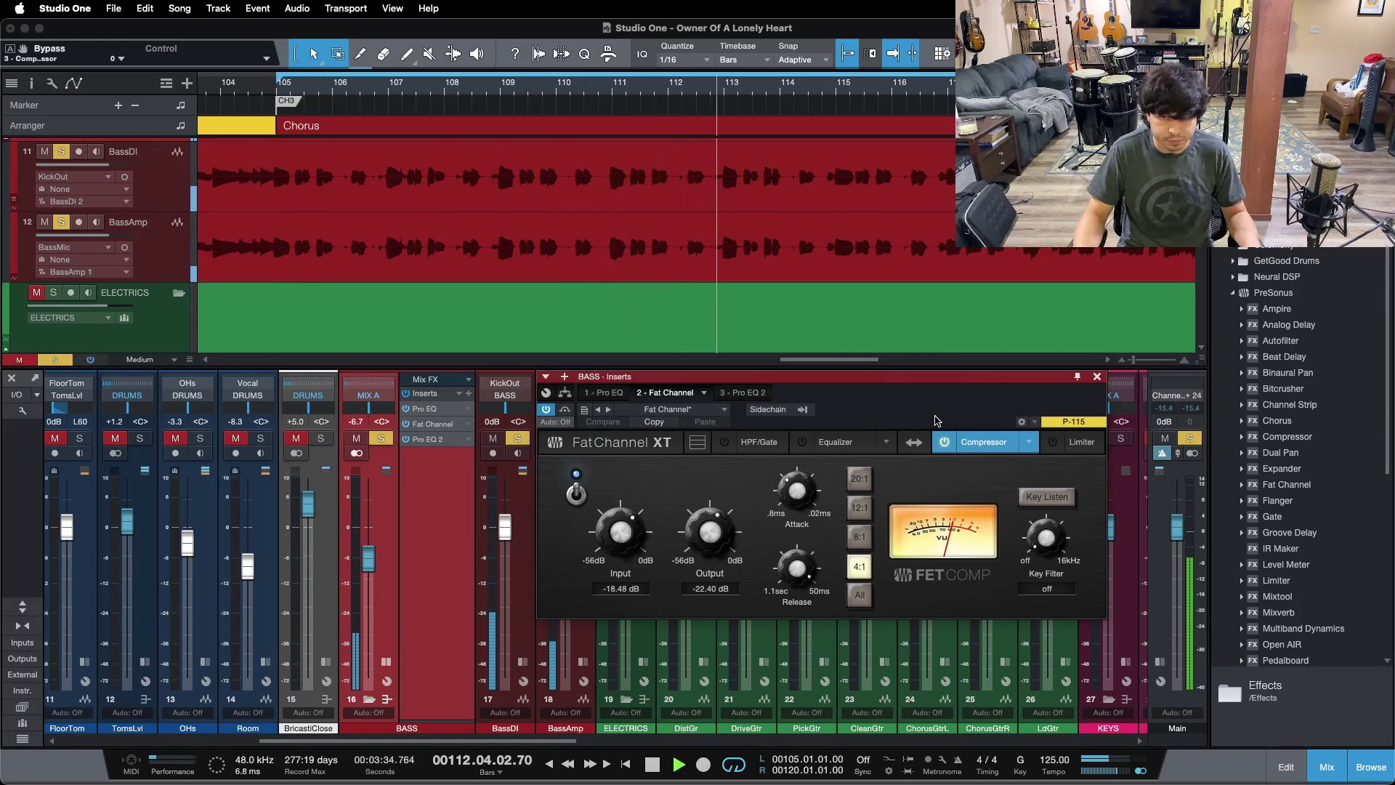
pyautogui.moveTo(936, 420); pyautogui.dragTo(941, 426)
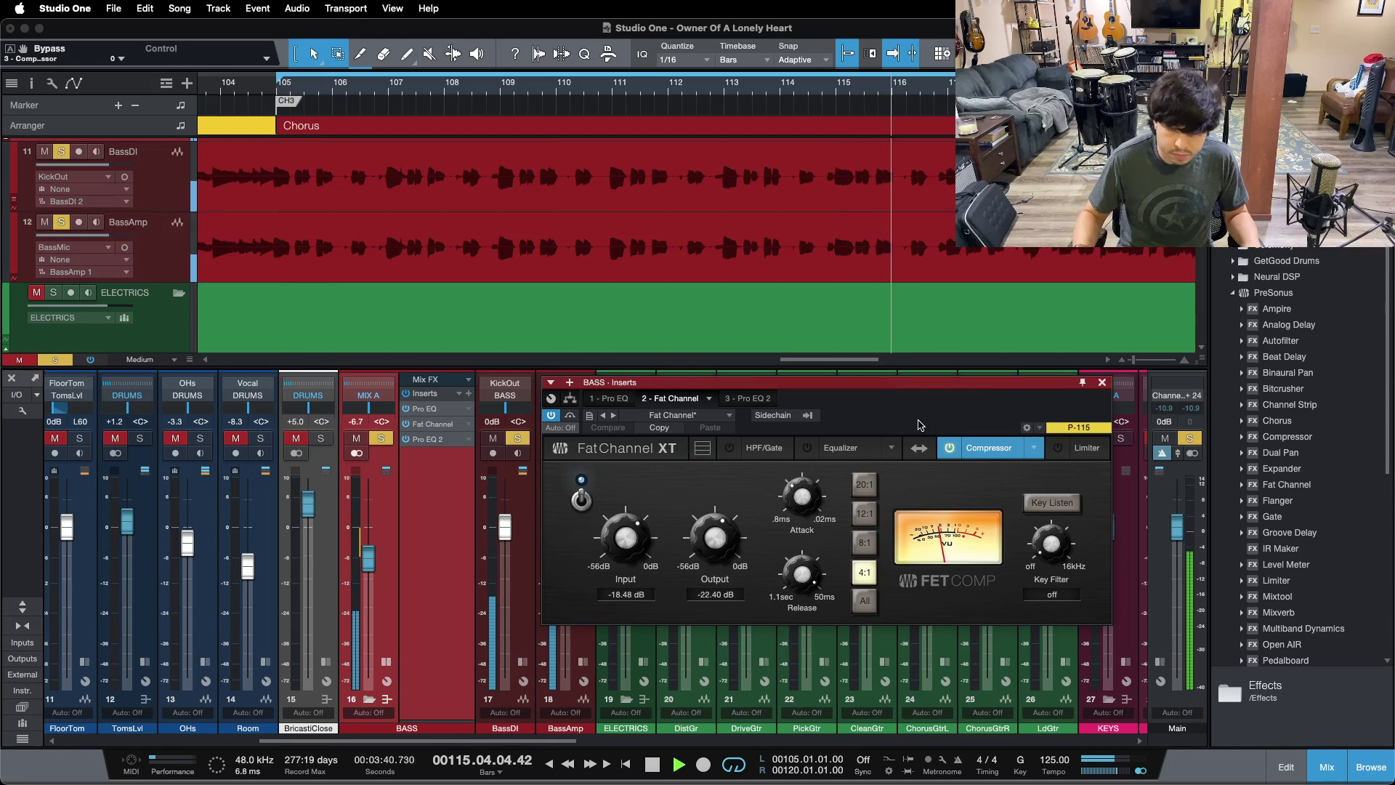
pyautogui.press('space')
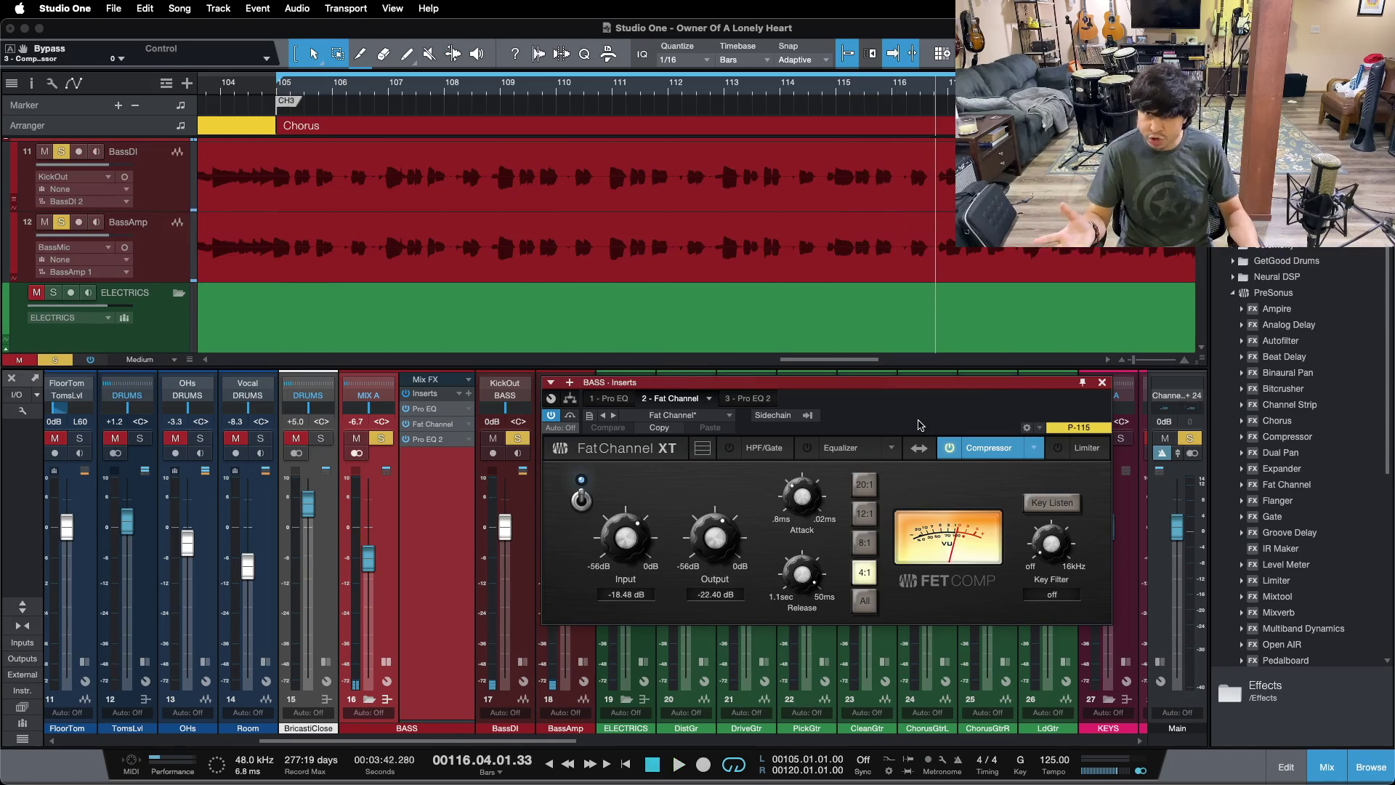
# Step: Switch off the FET compressor in the BASS bus's Fat Channel and turn off the bus's Pro EQ 2
pyautogui.scroll(3, 618, 285)
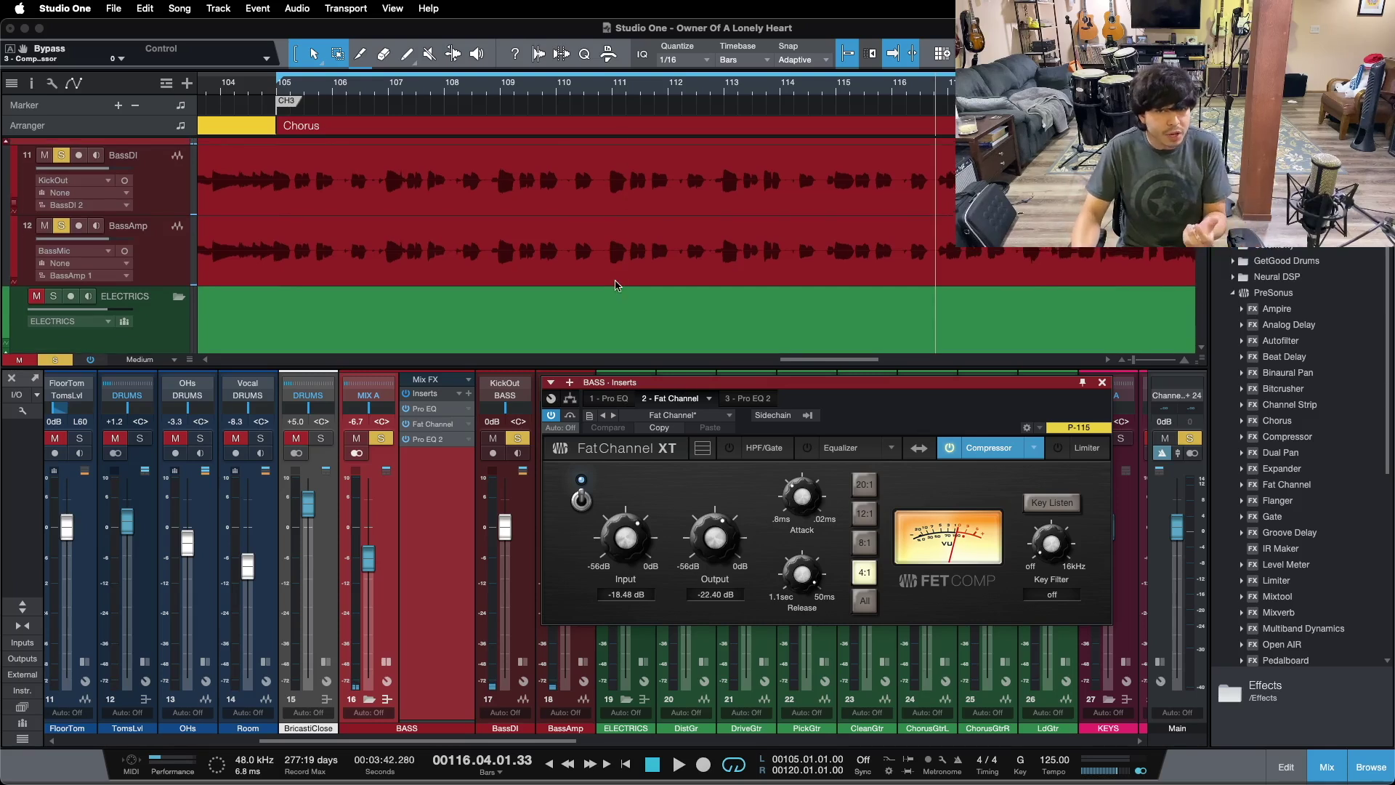
pyautogui.scroll(2, 618, 285)
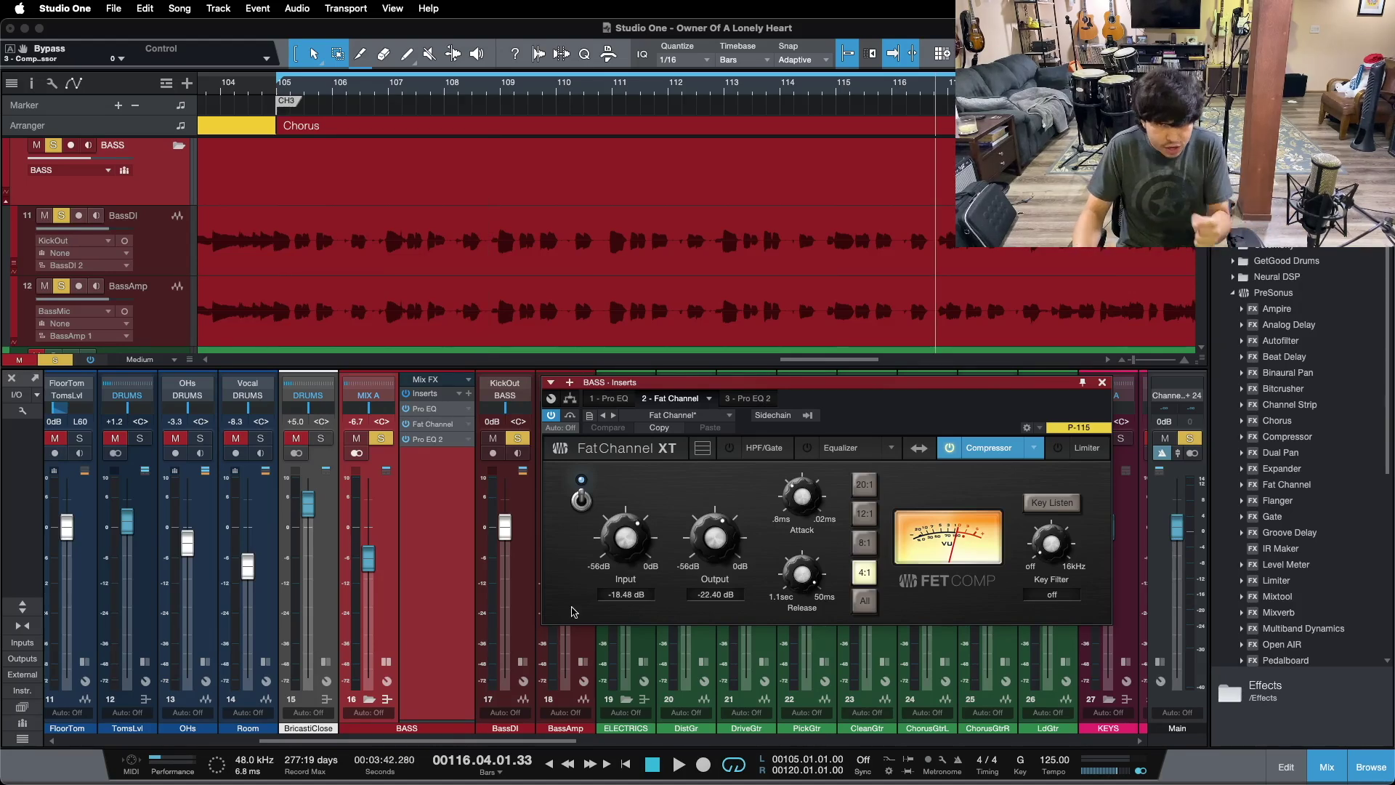
pyautogui.click(581, 501)
pyautogui.click(403, 443)
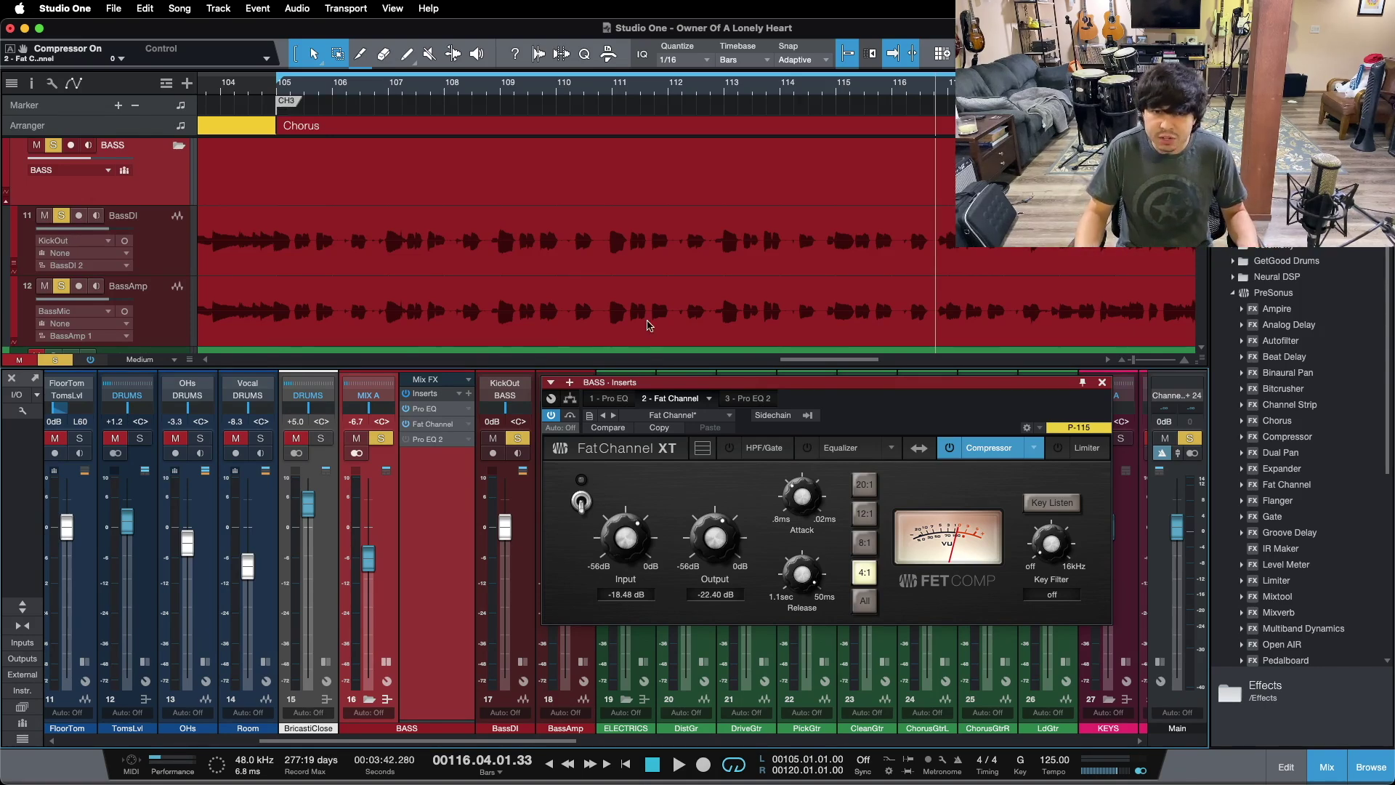
# Step: Play the soloed bass while toggling the FET compressor to compare its sound, leaving it switched on and stopping playback
pyautogui.press('space')
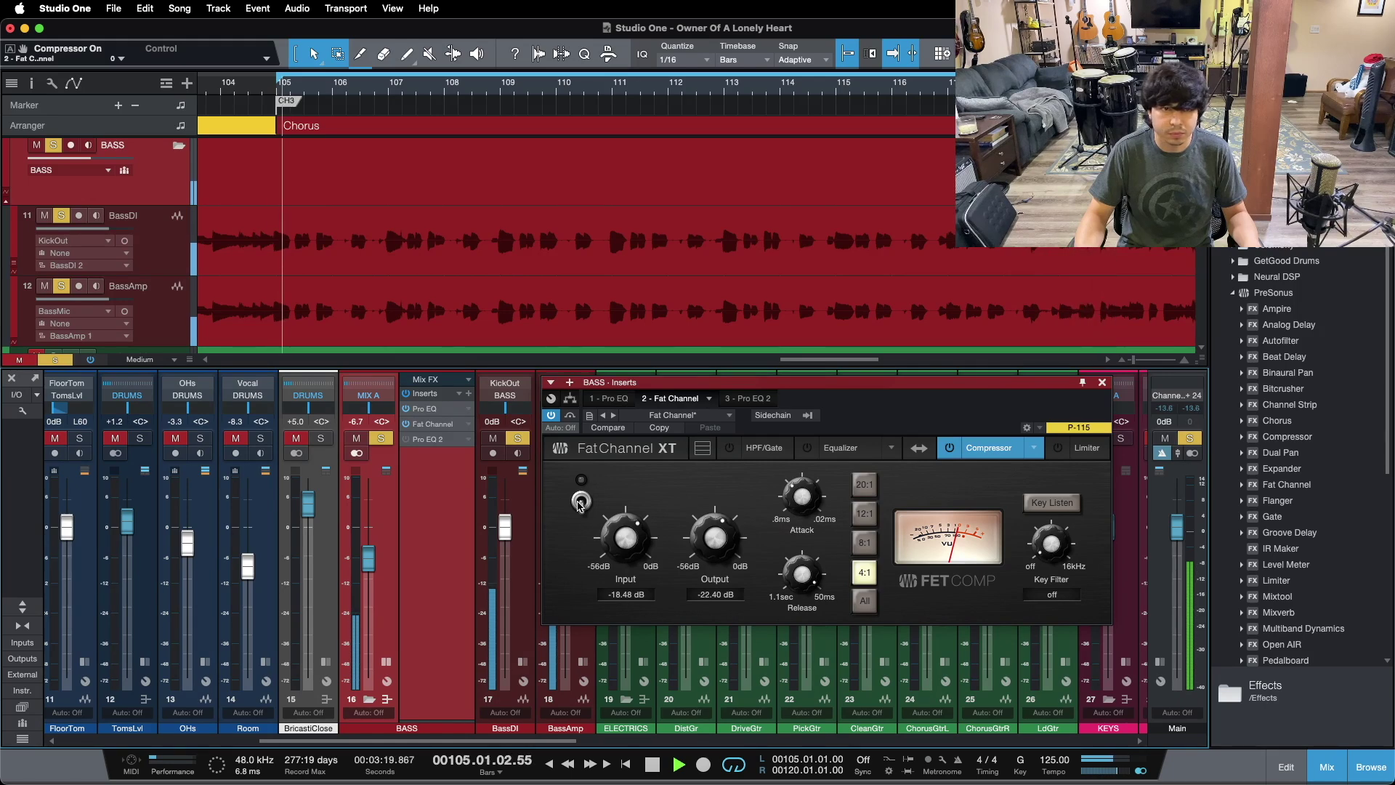
pyautogui.click(580, 502)
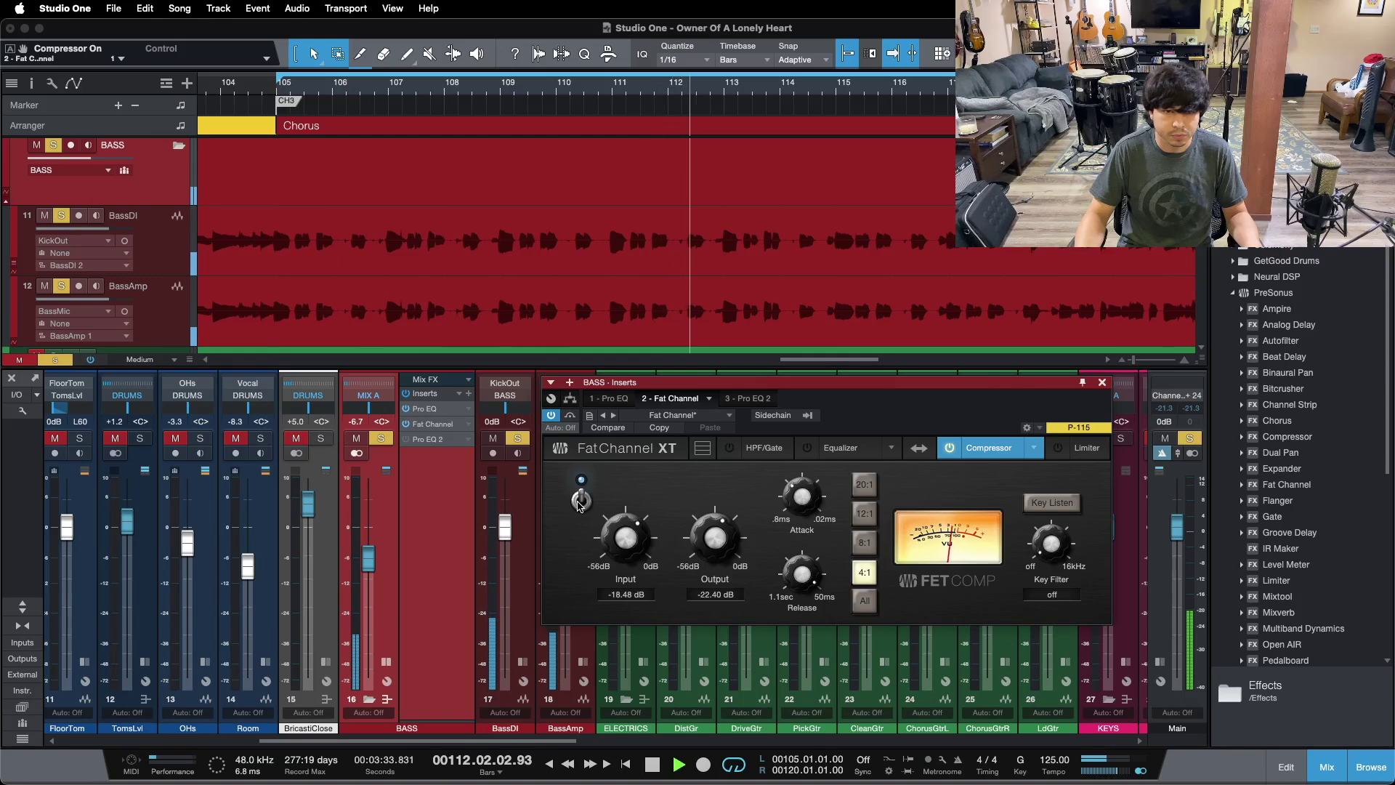
pyautogui.click(580, 502)
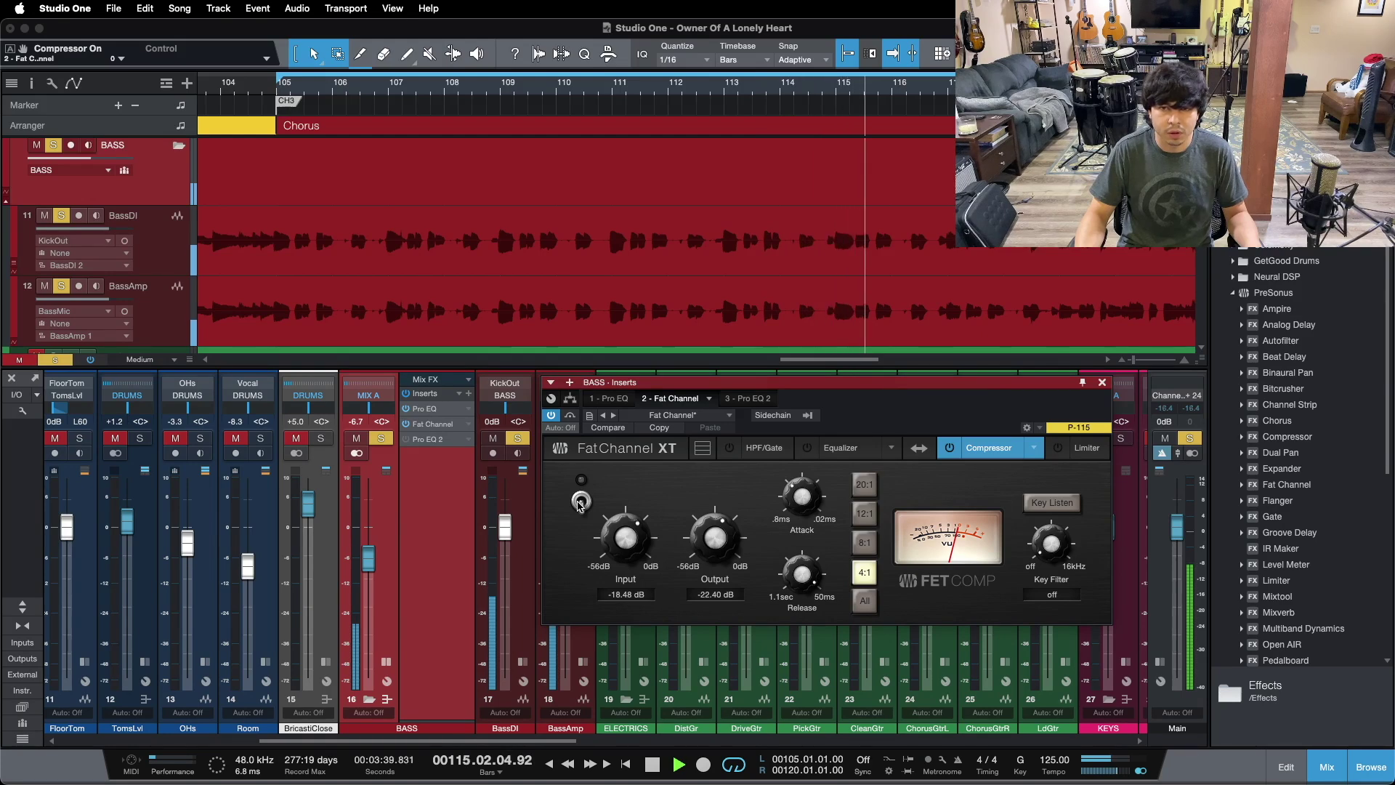
pyautogui.click(580, 501)
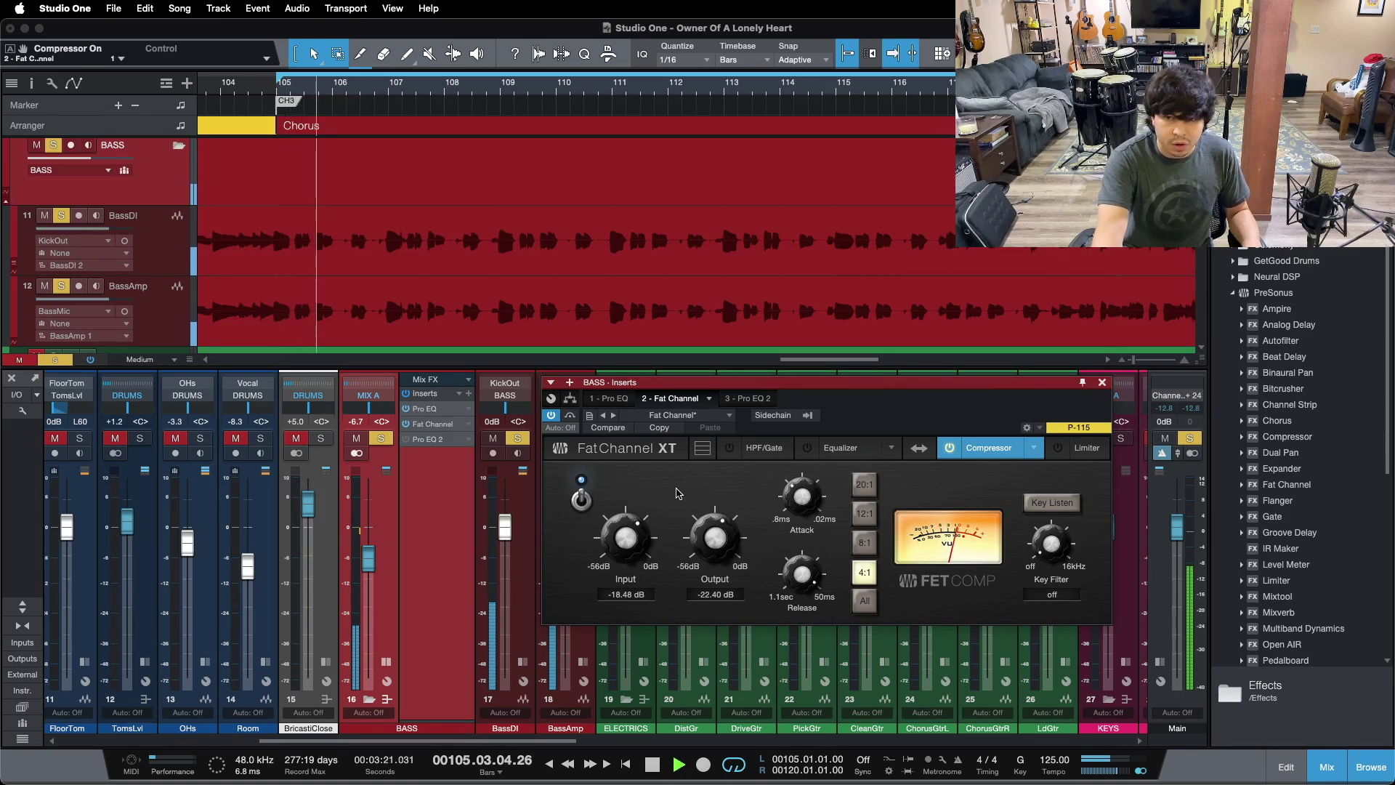
pyautogui.press('space')
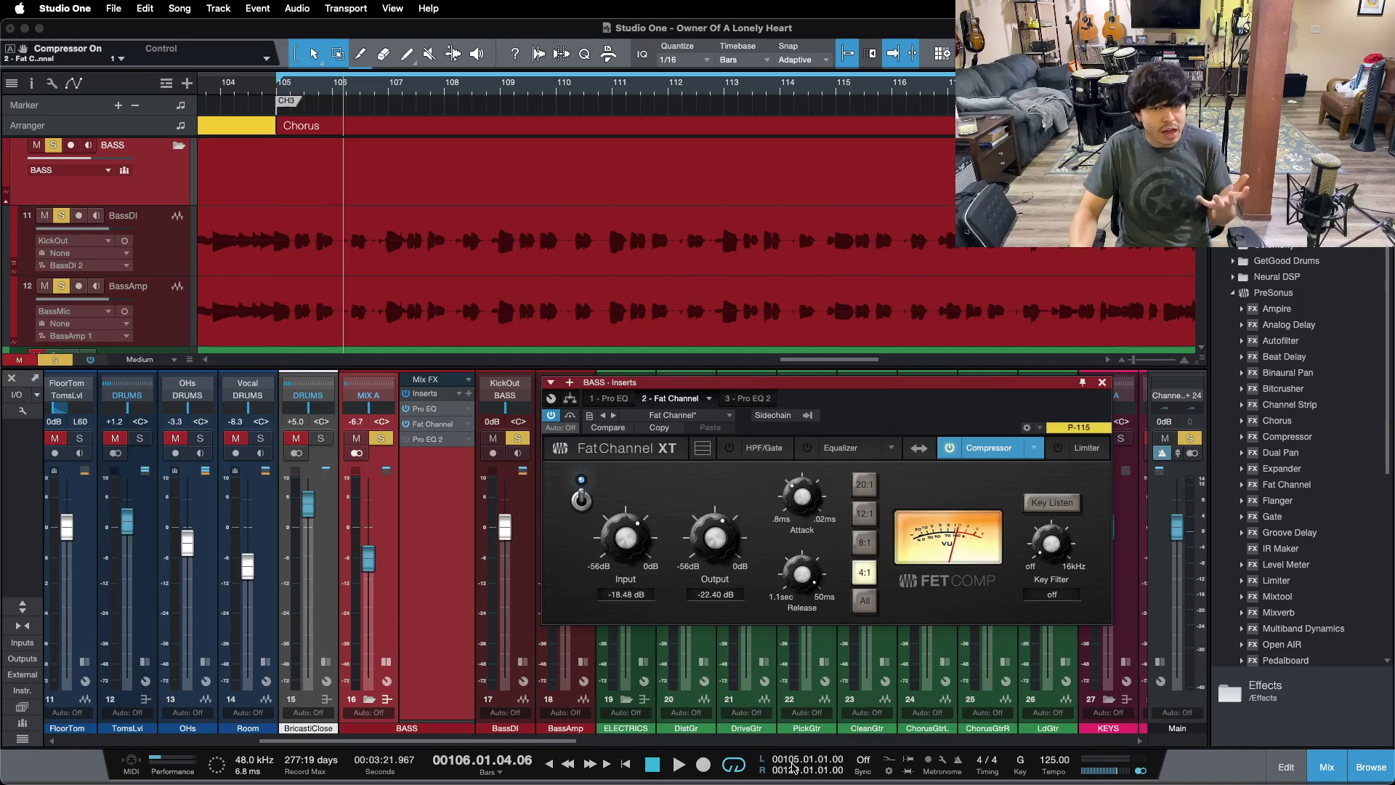
# Step: Turn the BASS bus's Pro EQ 2 back on, clear its solo, and collapse the BASS and KickLvl insert lists
pyautogui.click(413, 473)
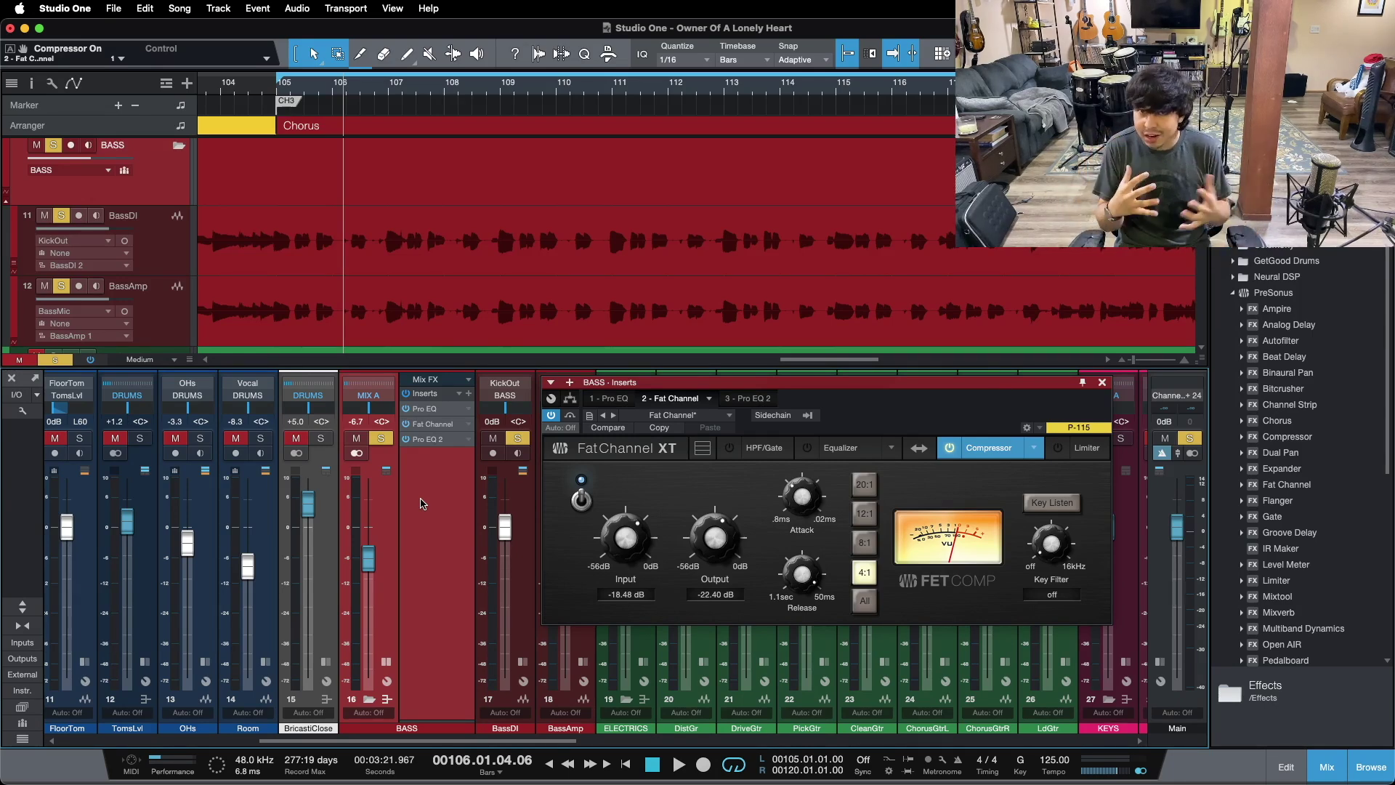
pyautogui.press('s')
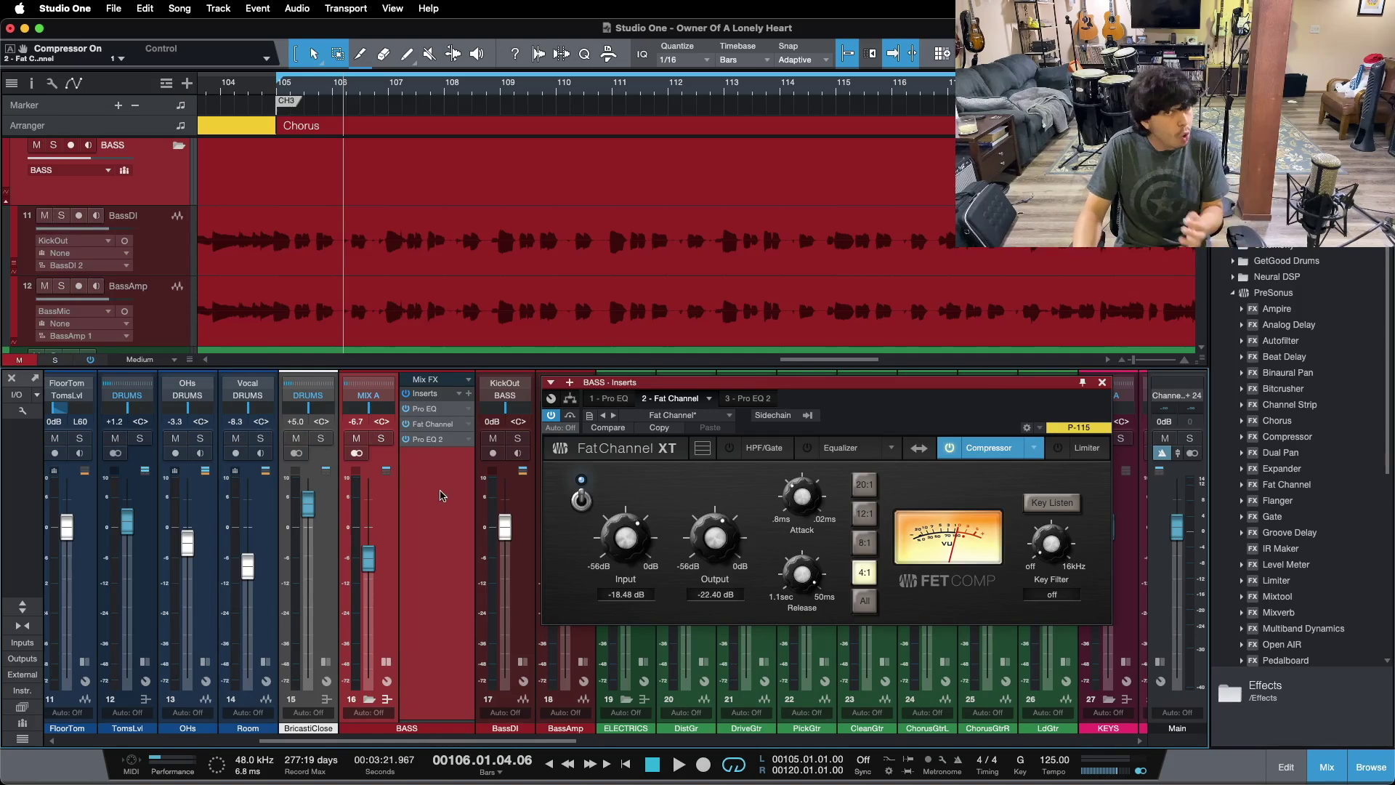
pyautogui.click(1100, 383)
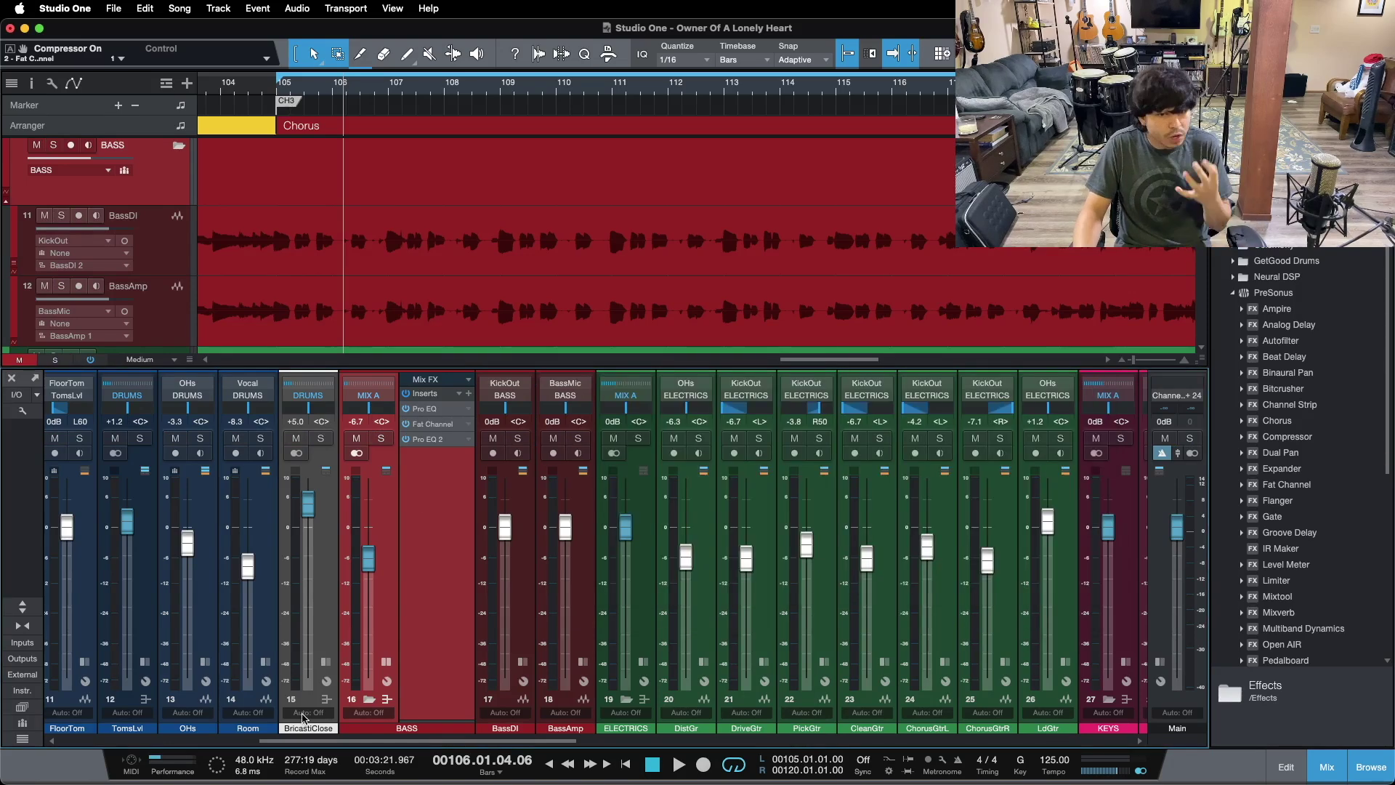
pyautogui.click(386, 662)
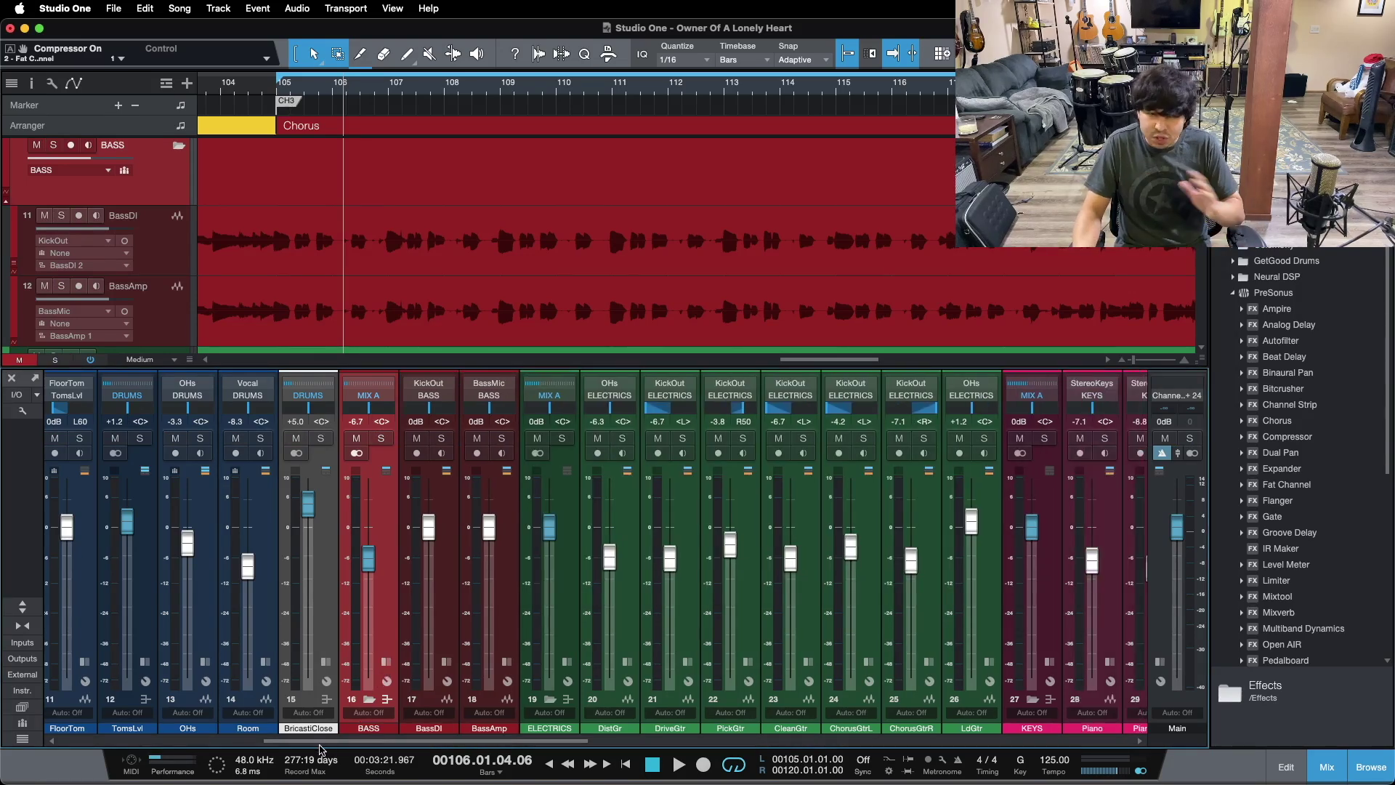
pyautogui.hscroll(-10, 319, 741)
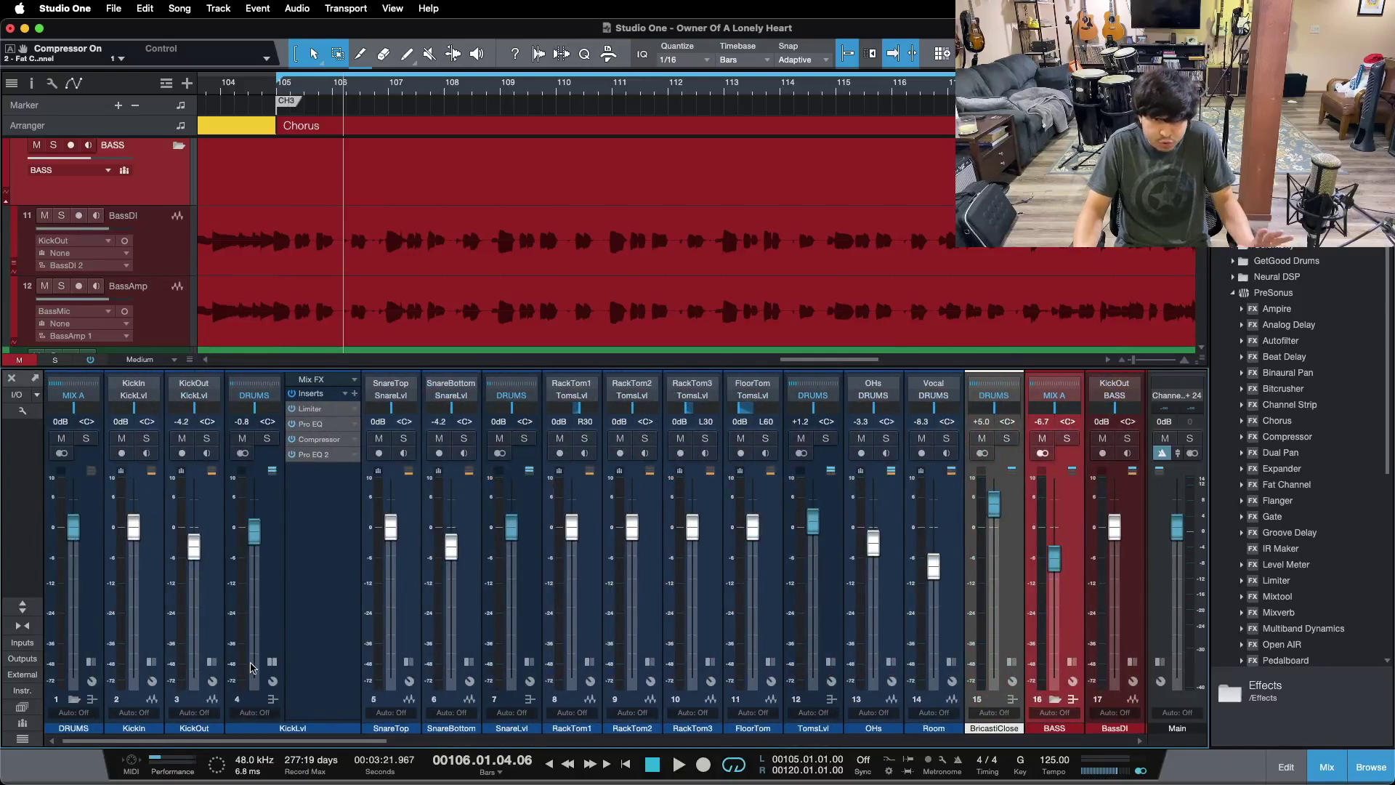
pyautogui.click(269, 663)
pyautogui.click(269, 606)
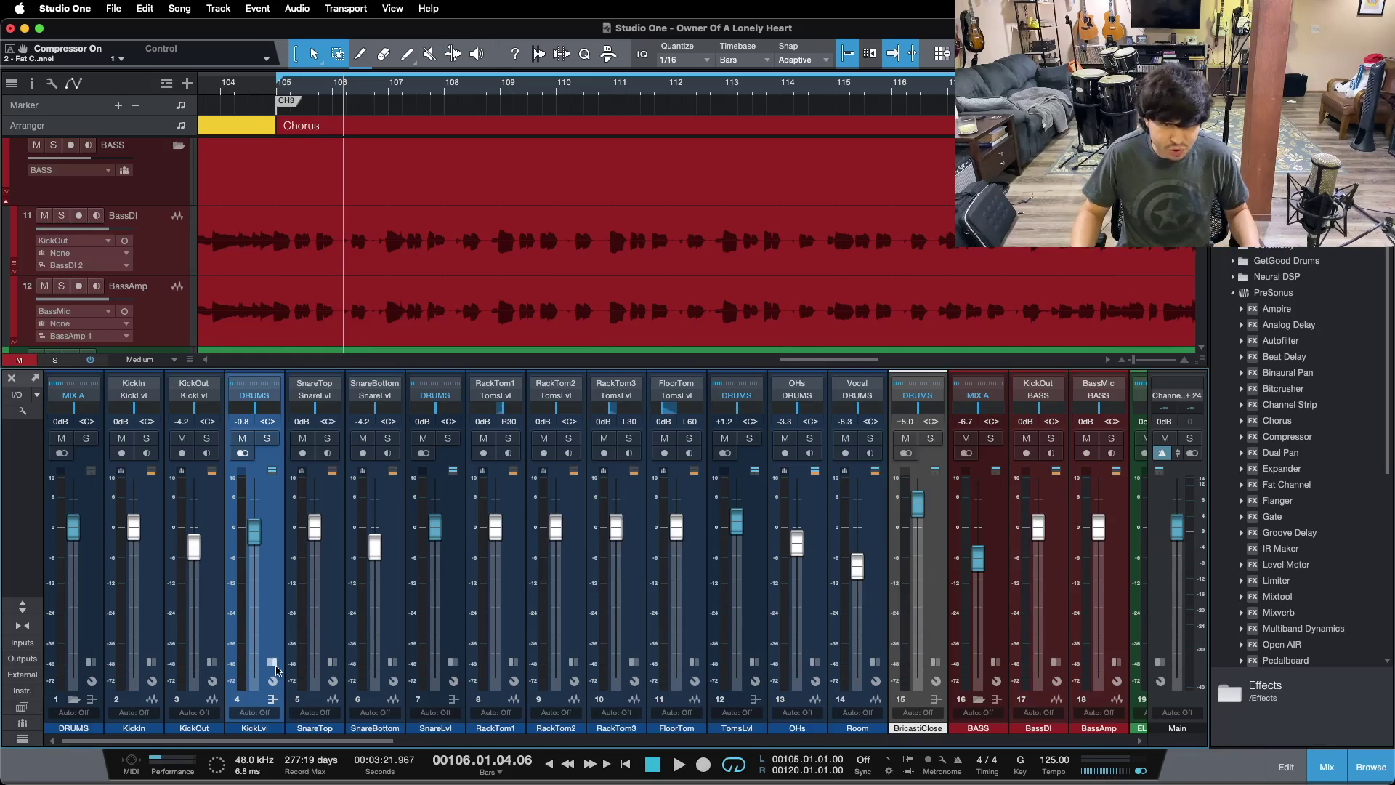
# Step: Expand KickLvl's insert list, solo the channel, and open its Pro EQ 2
pyautogui.click(273, 662)
pyautogui.click(268, 438)
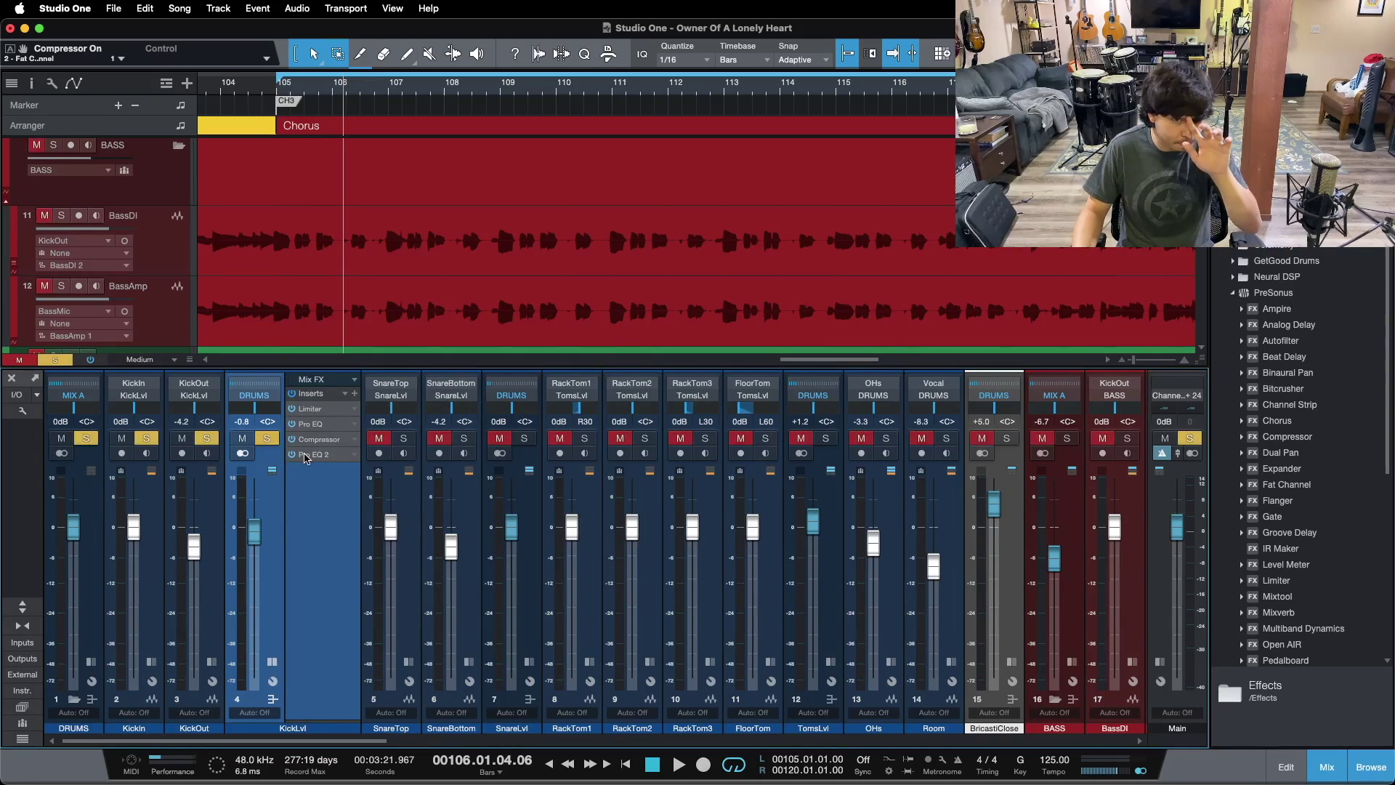
pyautogui.click(309, 455)
pyautogui.moveTo(739, 302); pyautogui.dragTo(874, 254)
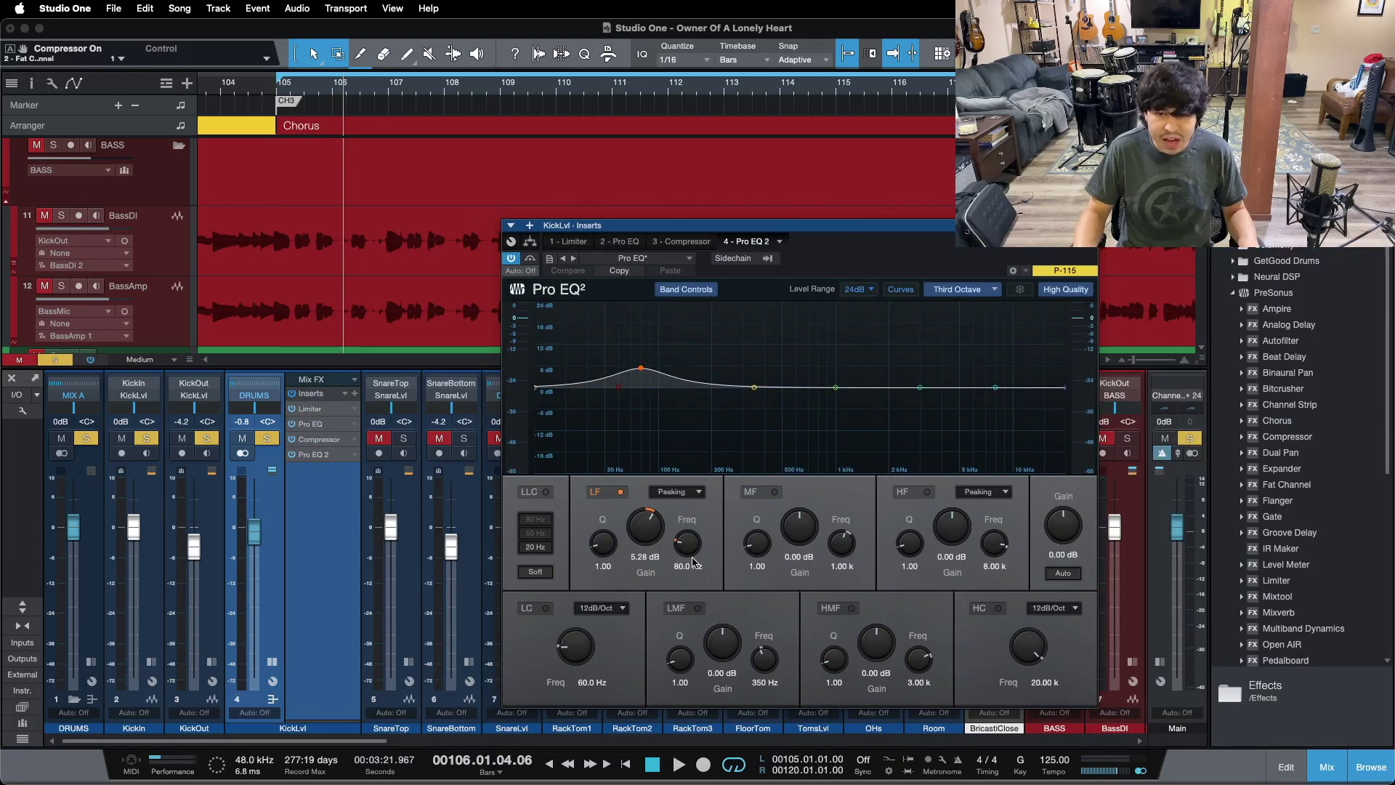
# Step: Play the soloed kick from the Chorus and toggle Pro EQ 2's bypass to compare the low-frequency boost, leaving it active and stopping playback
pyautogui.press('space')
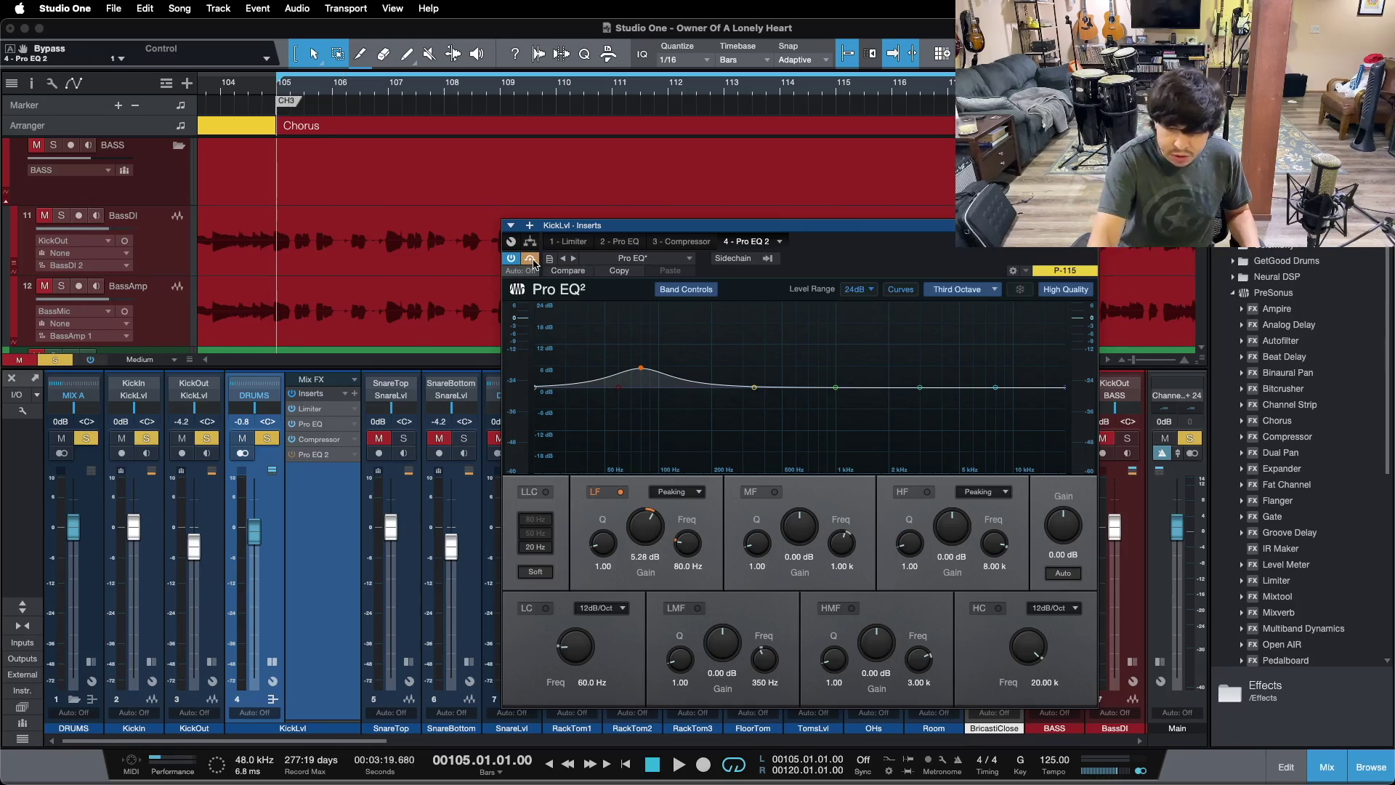
pyautogui.press('space')
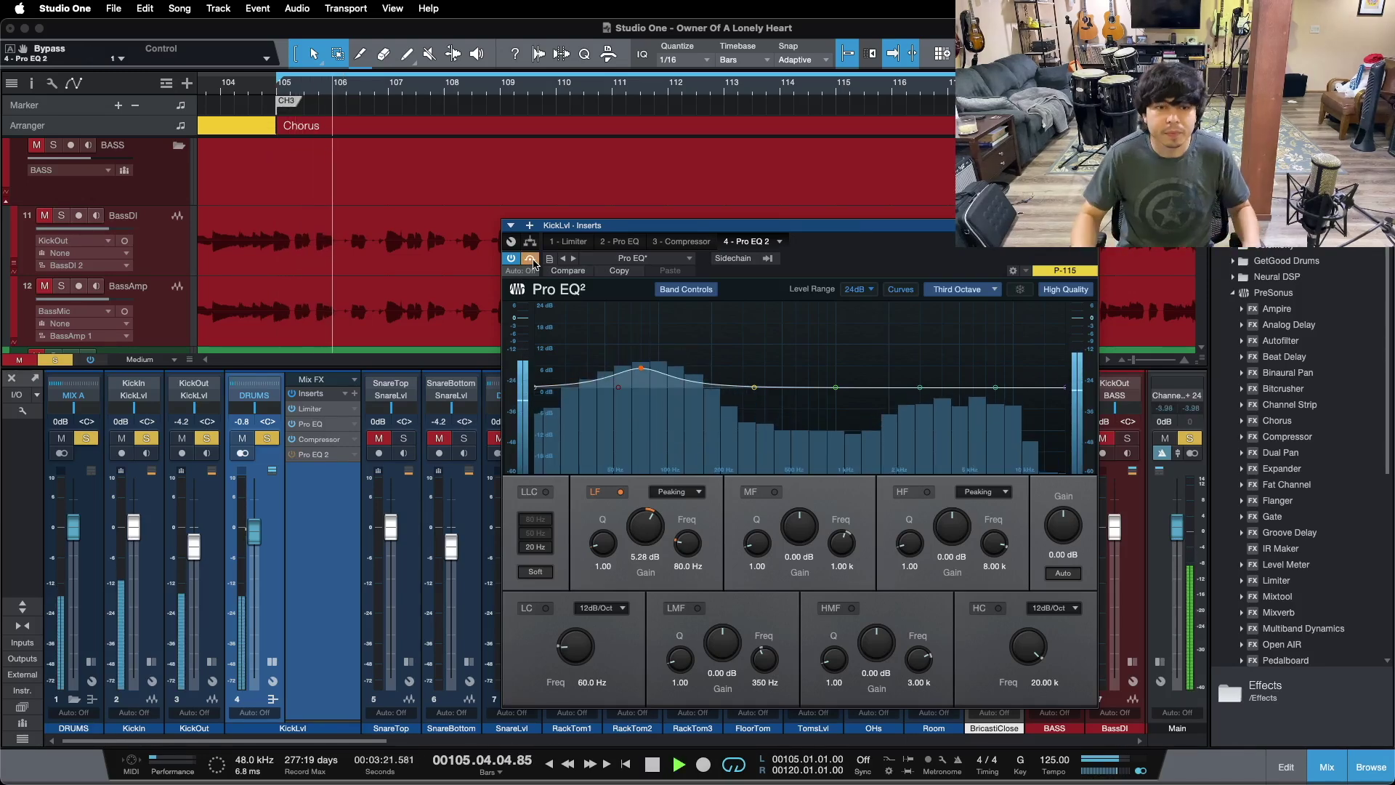
pyautogui.scroll(5, 429, 182)
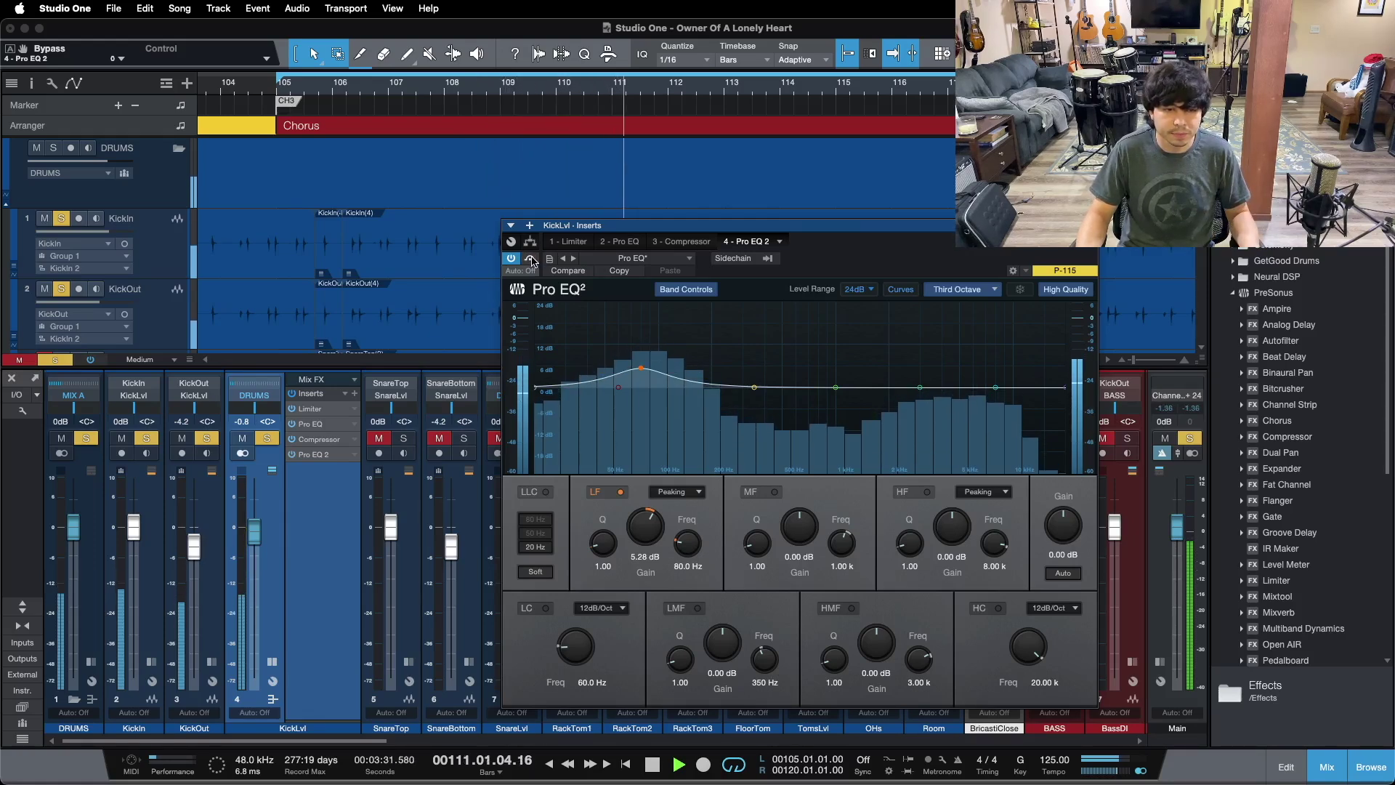
pyautogui.click(532, 259)
pyautogui.click(532, 259)
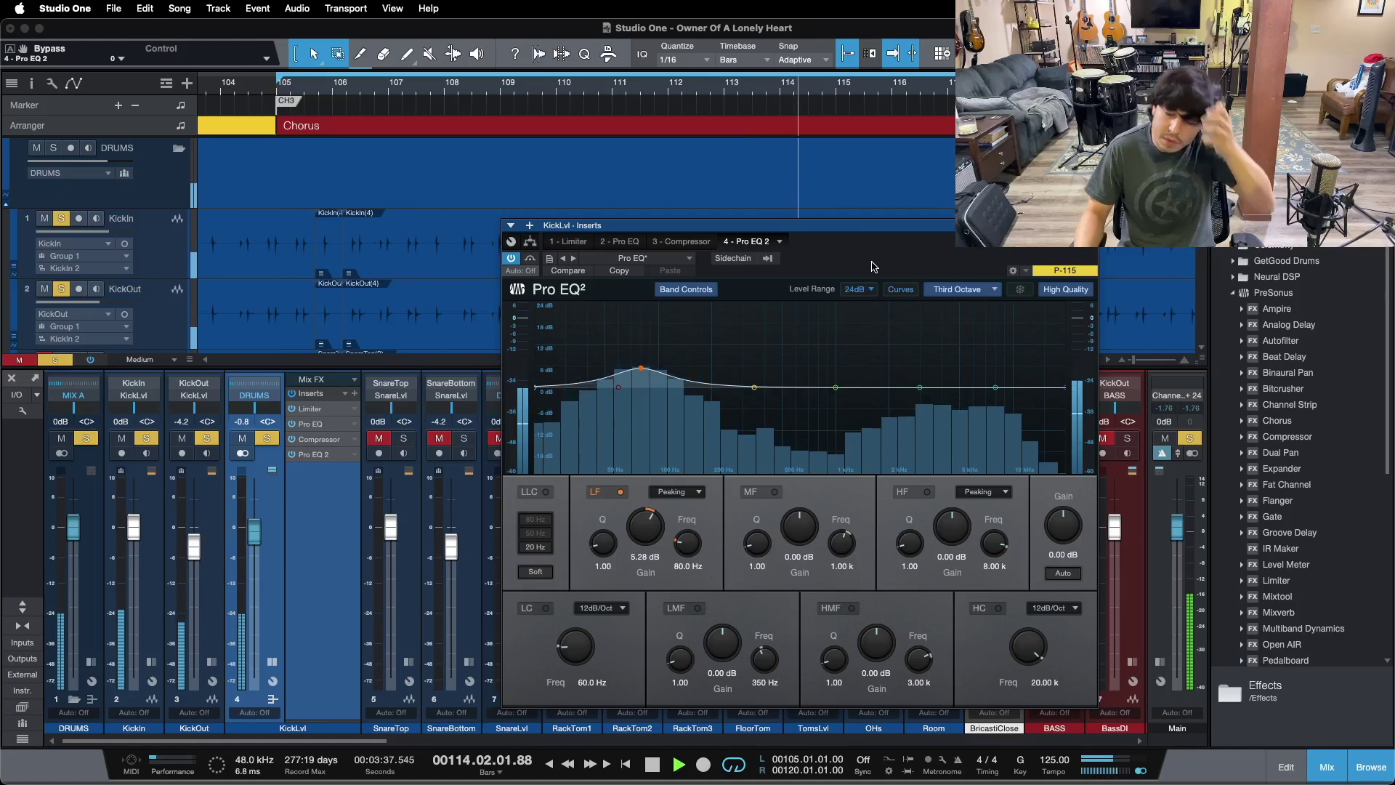
pyautogui.click(532, 259)
pyautogui.click(532, 260)
pyautogui.moveTo(873, 260); pyautogui.dragTo(773, 268)
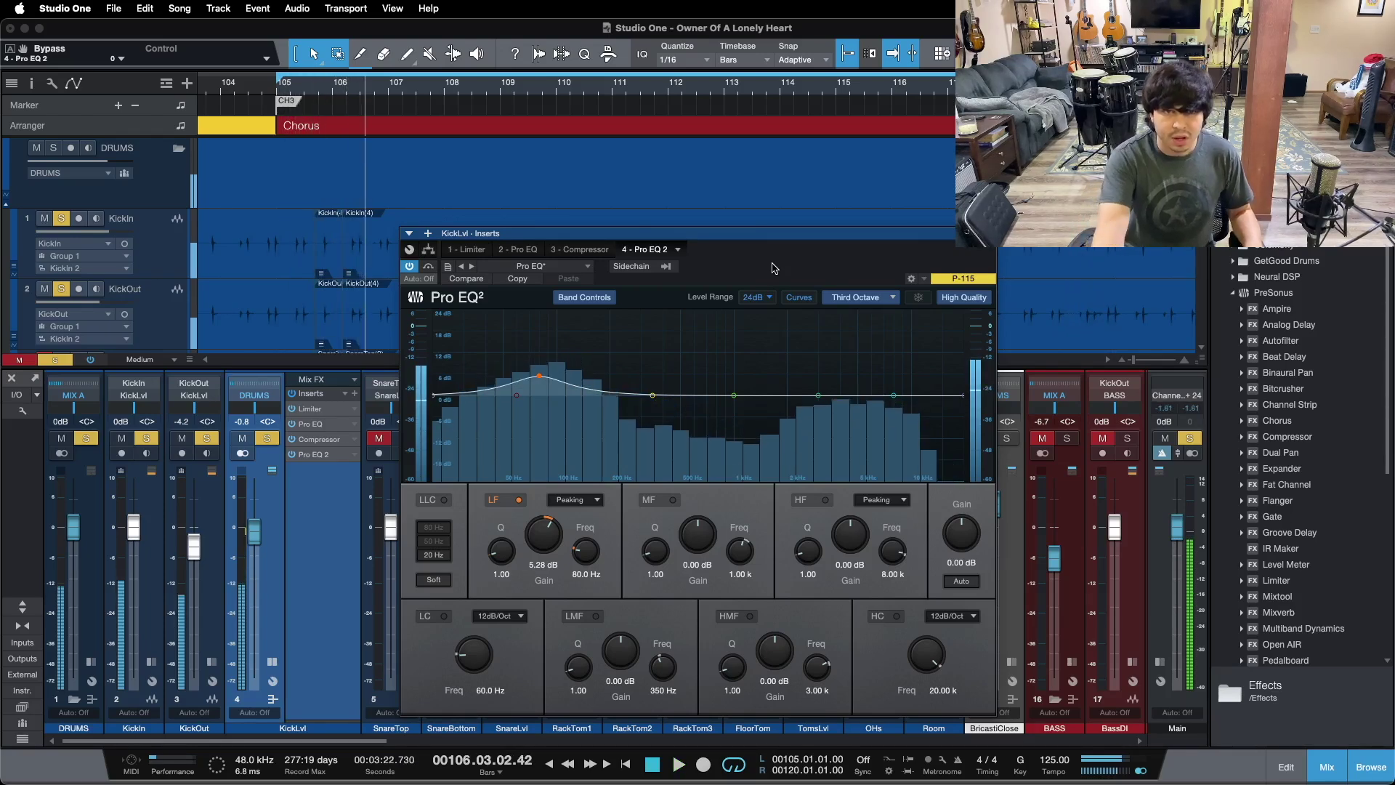
pyautogui.press('space')
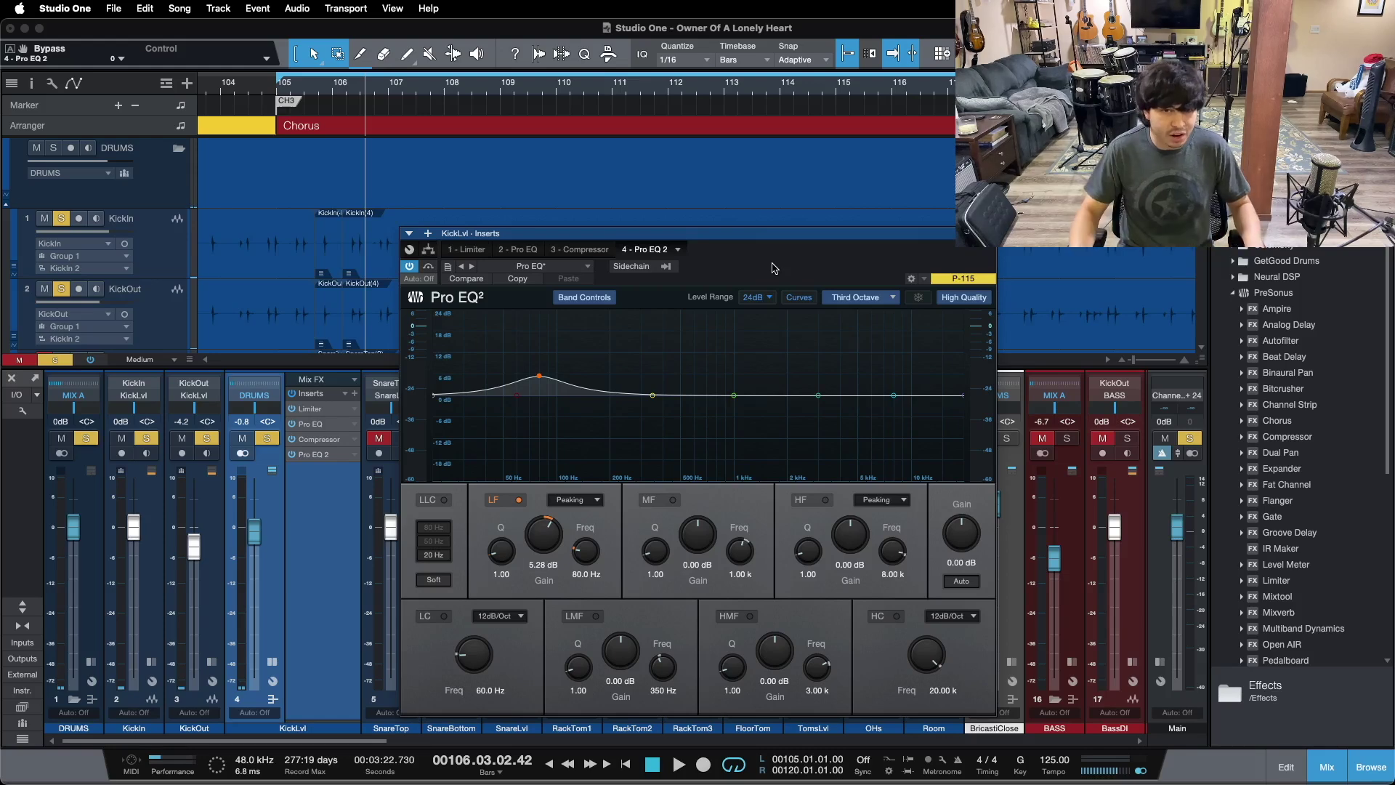
# Step: Clear the kick solo and play the full mix, toggling Pro EQ 2's bypass on KickLvl and leaving it active before stopping playback
pyautogui.hotkey('shift', 's')
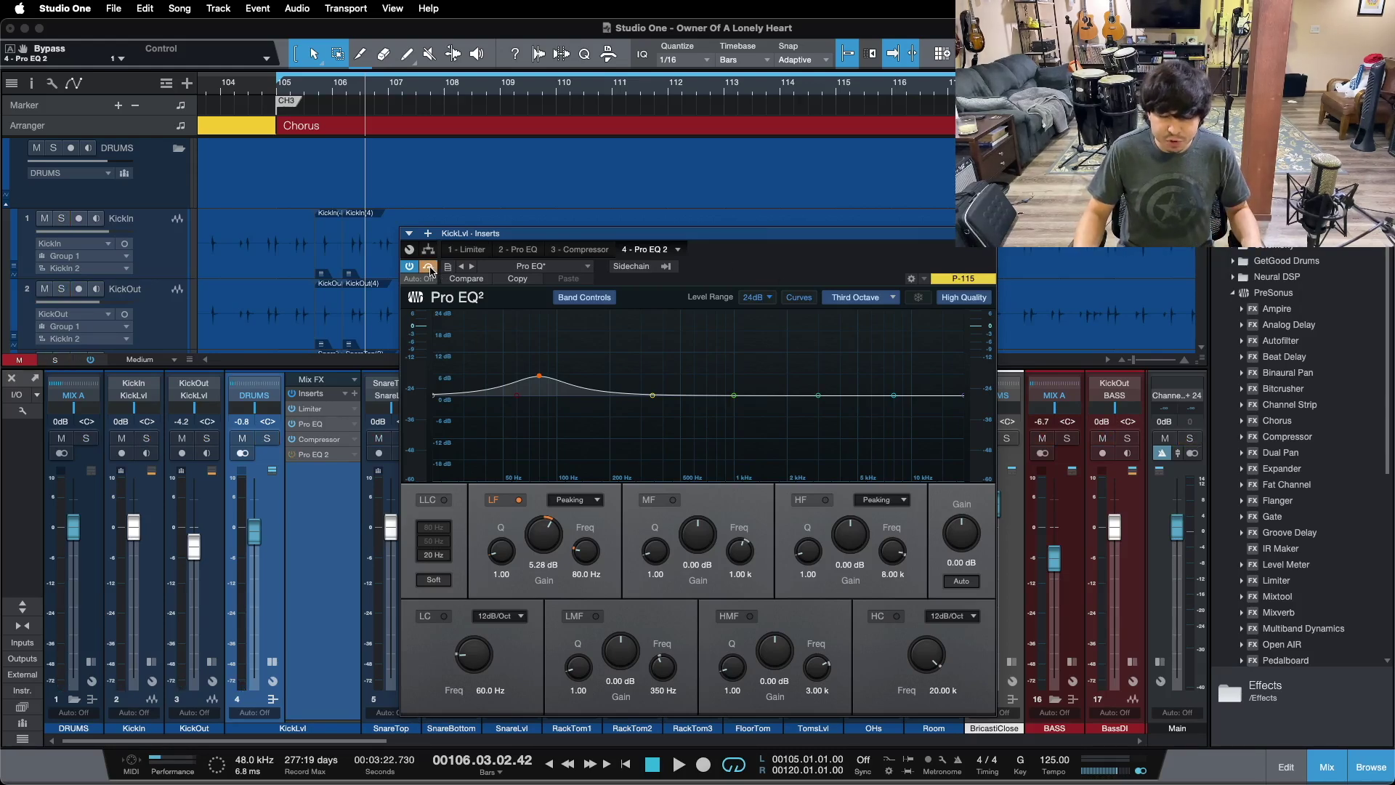
pyautogui.press('space')
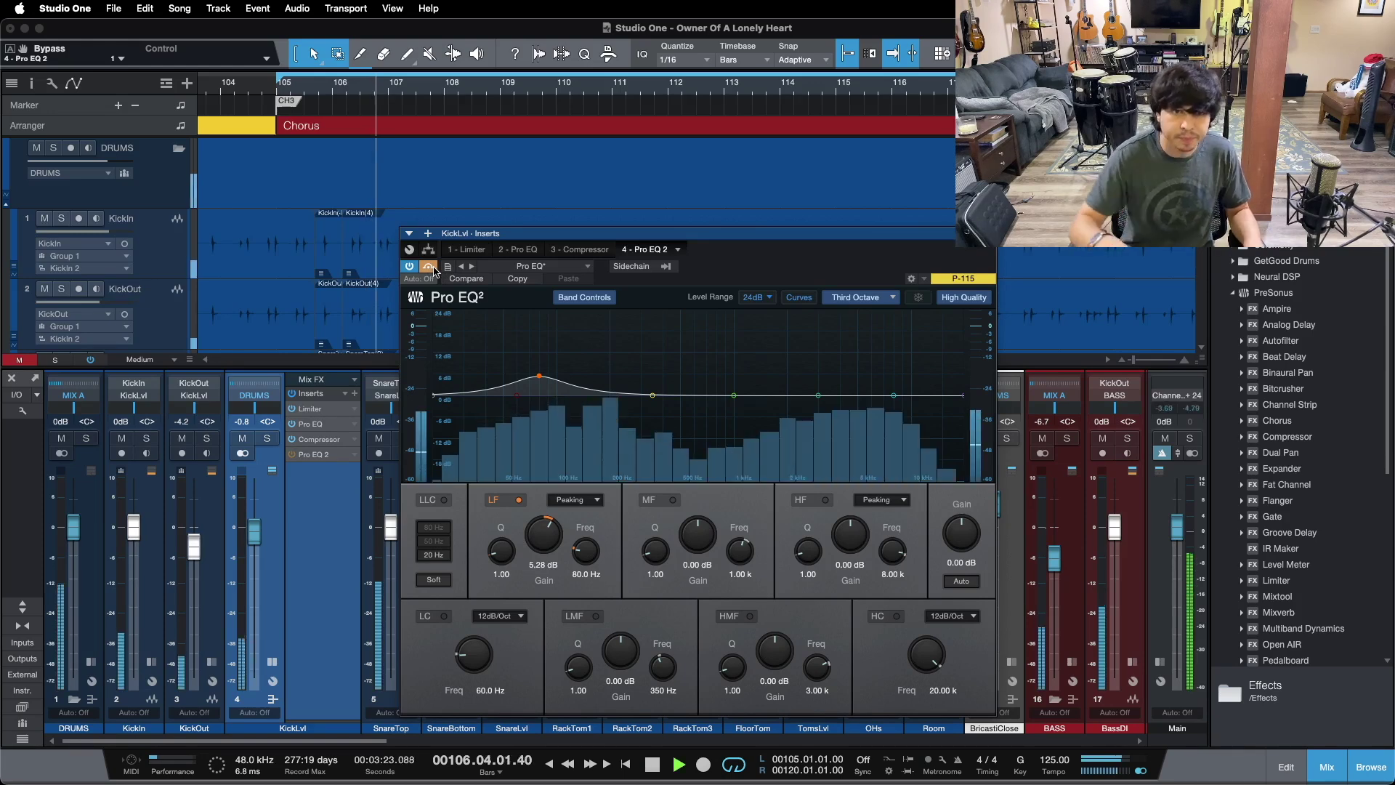
pyautogui.click(429, 267)
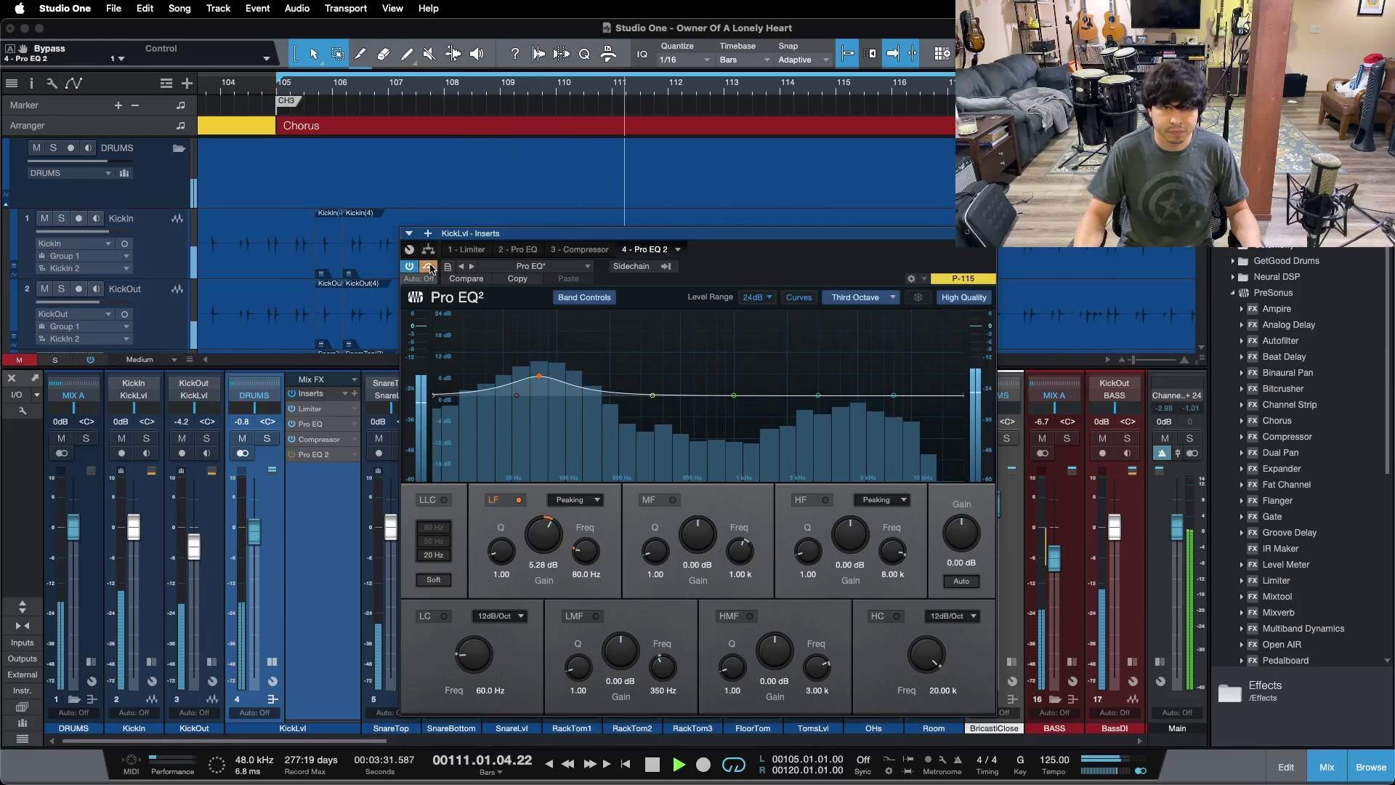
pyautogui.click(429, 267)
pyautogui.click(428, 267)
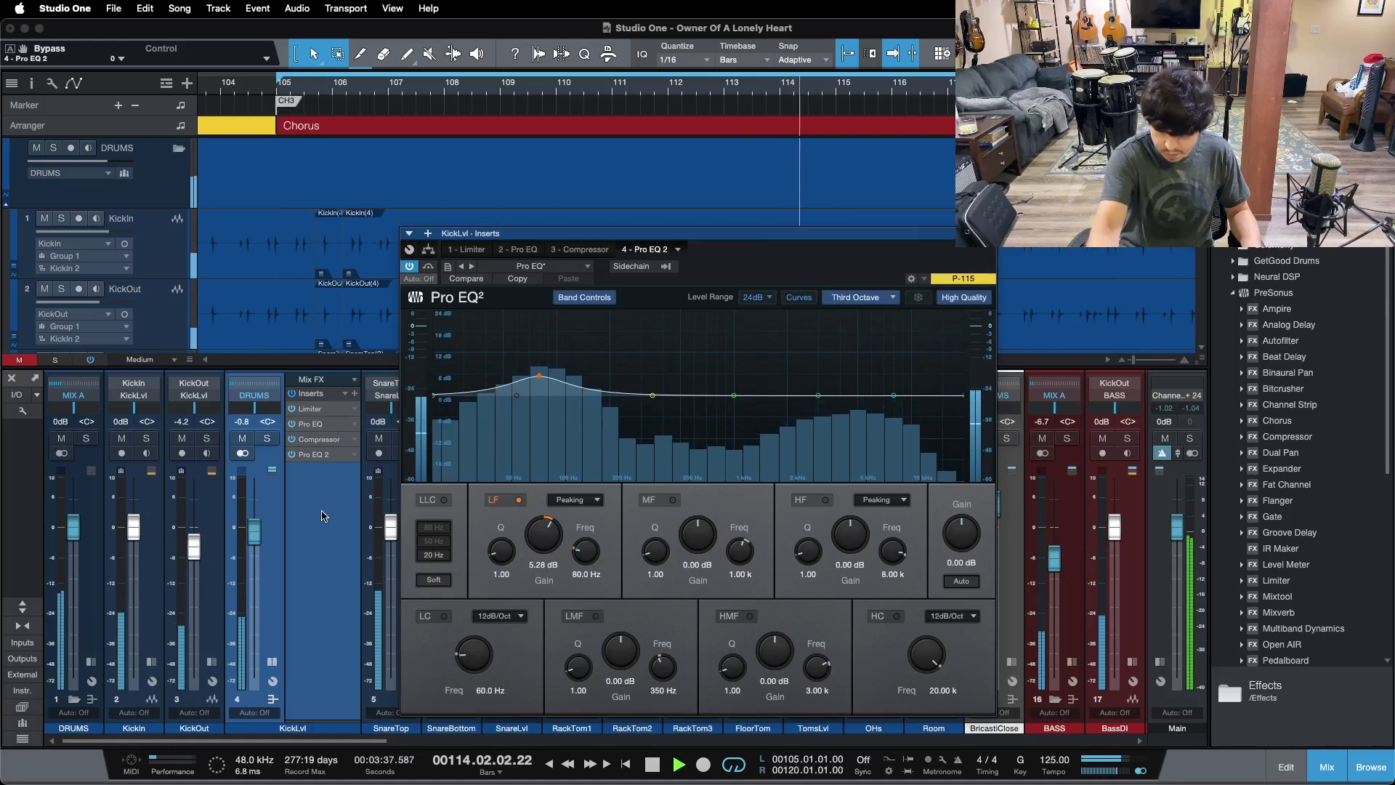
pyautogui.press('space')
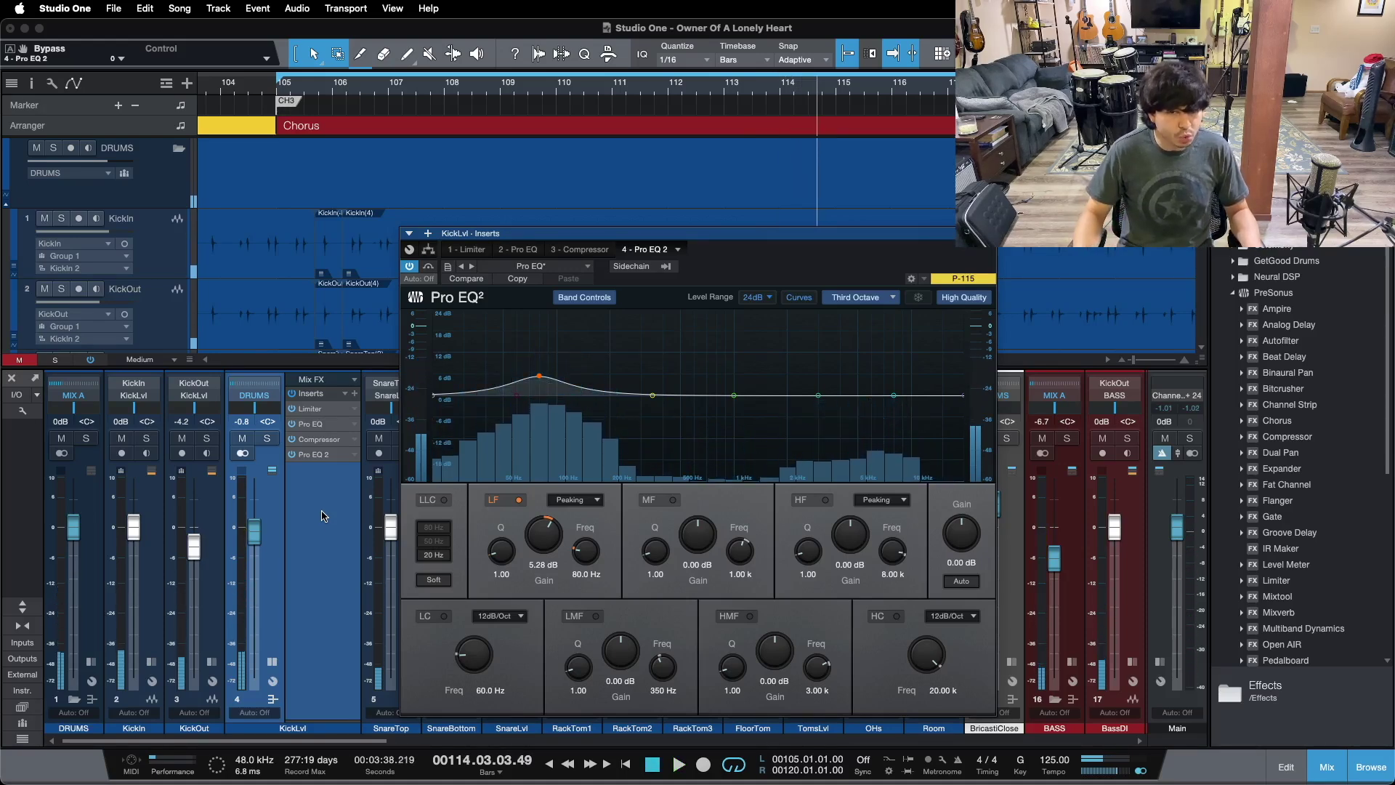
# Step: Clear the KickLvl solo, collapse its insert list, and close its Pro EQ 2
pyautogui.click(324, 516)
pyautogui.press('s')
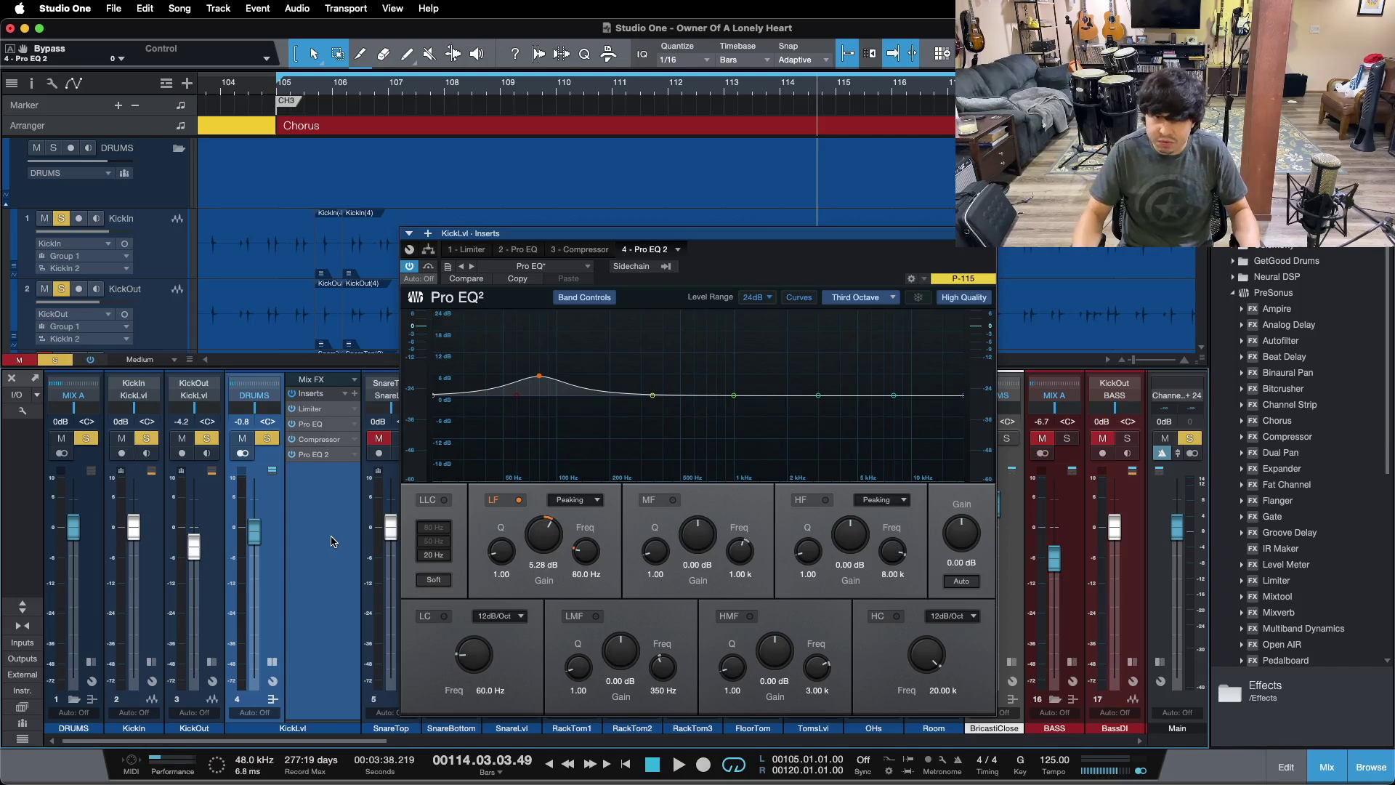
pyautogui.hotkey('shift', 's')
pyautogui.click(444, 615)
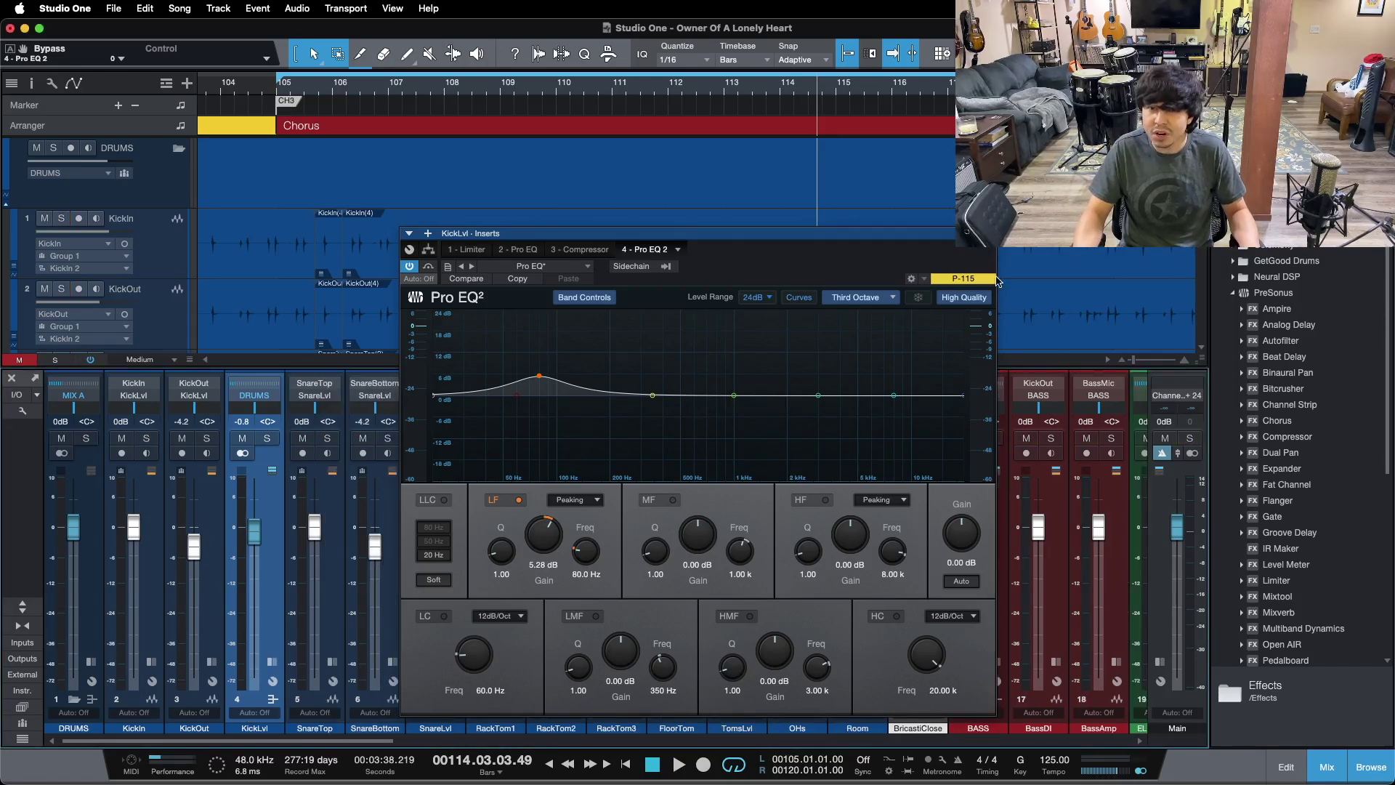
pyautogui.click(938, 393)
# Step: Solo the BASS bus, expand its insert list, and open its Pro EQ 2
pyautogui.click(997, 439)
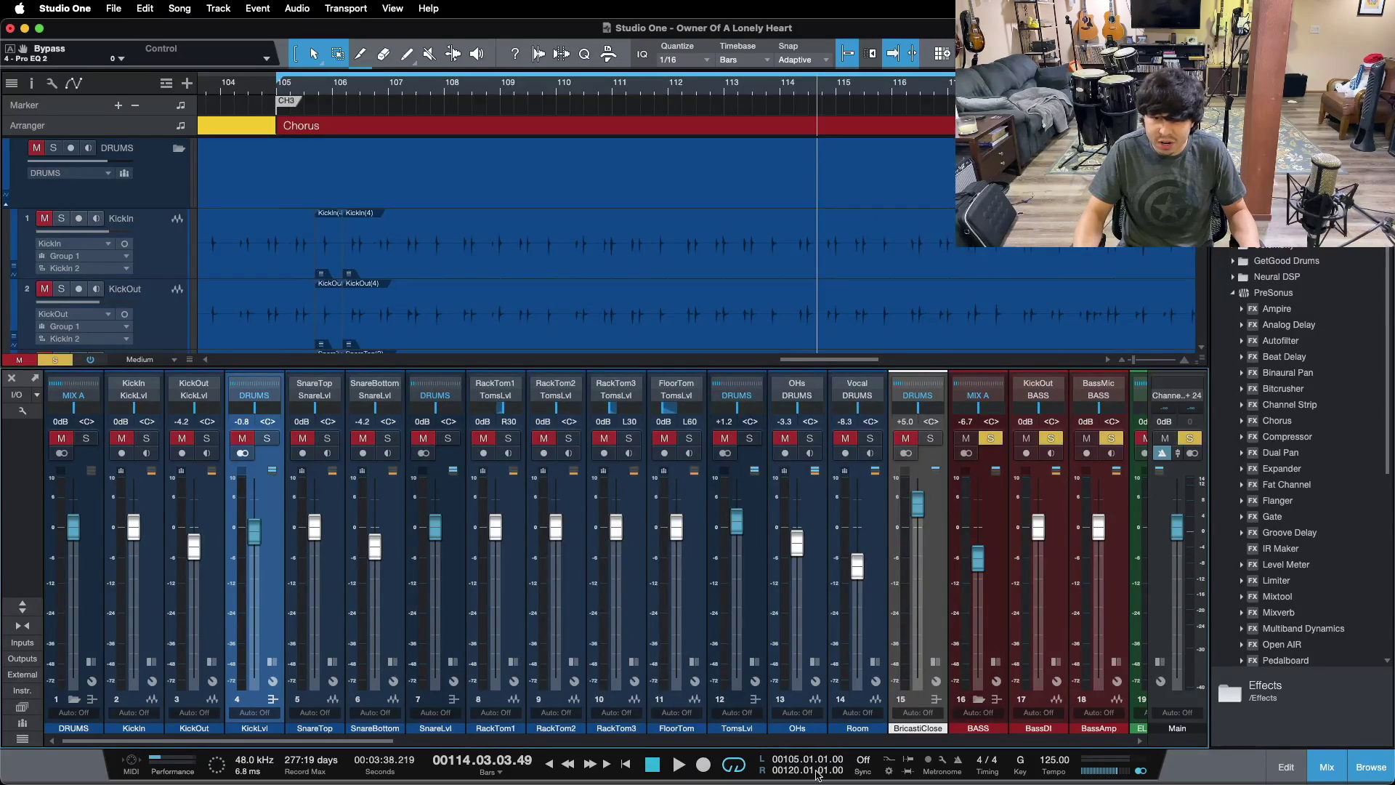
pyautogui.click(509, 741)
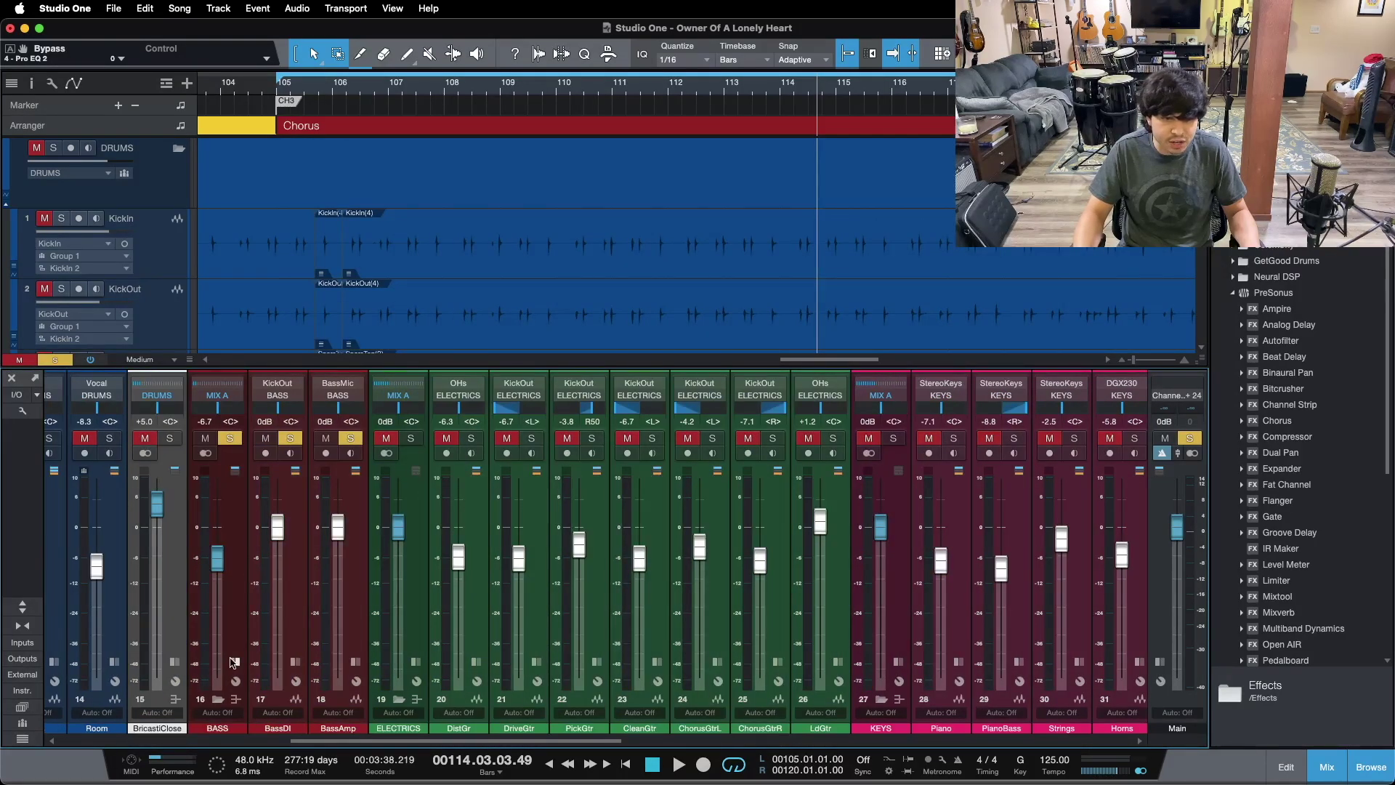
pyautogui.click(235, 699)
pyautogui.click(280, 440)
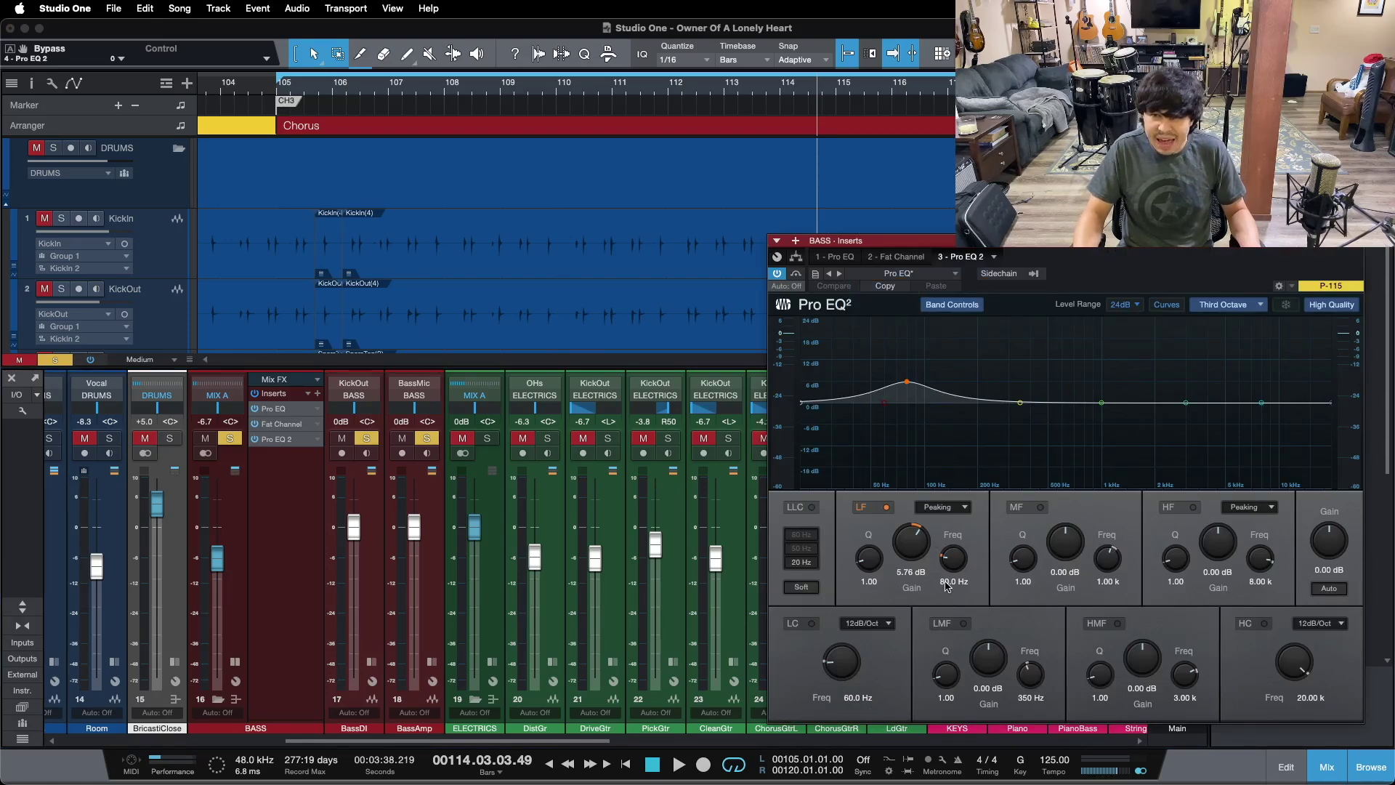
# Step: Play the soloed bass from the Chorus, comparing Pro EQ 2 bypassed and active with the bass tracks in view, leaving it active and stopping playback
pyautogui.click(797, 273)
pyautogui.press('space')
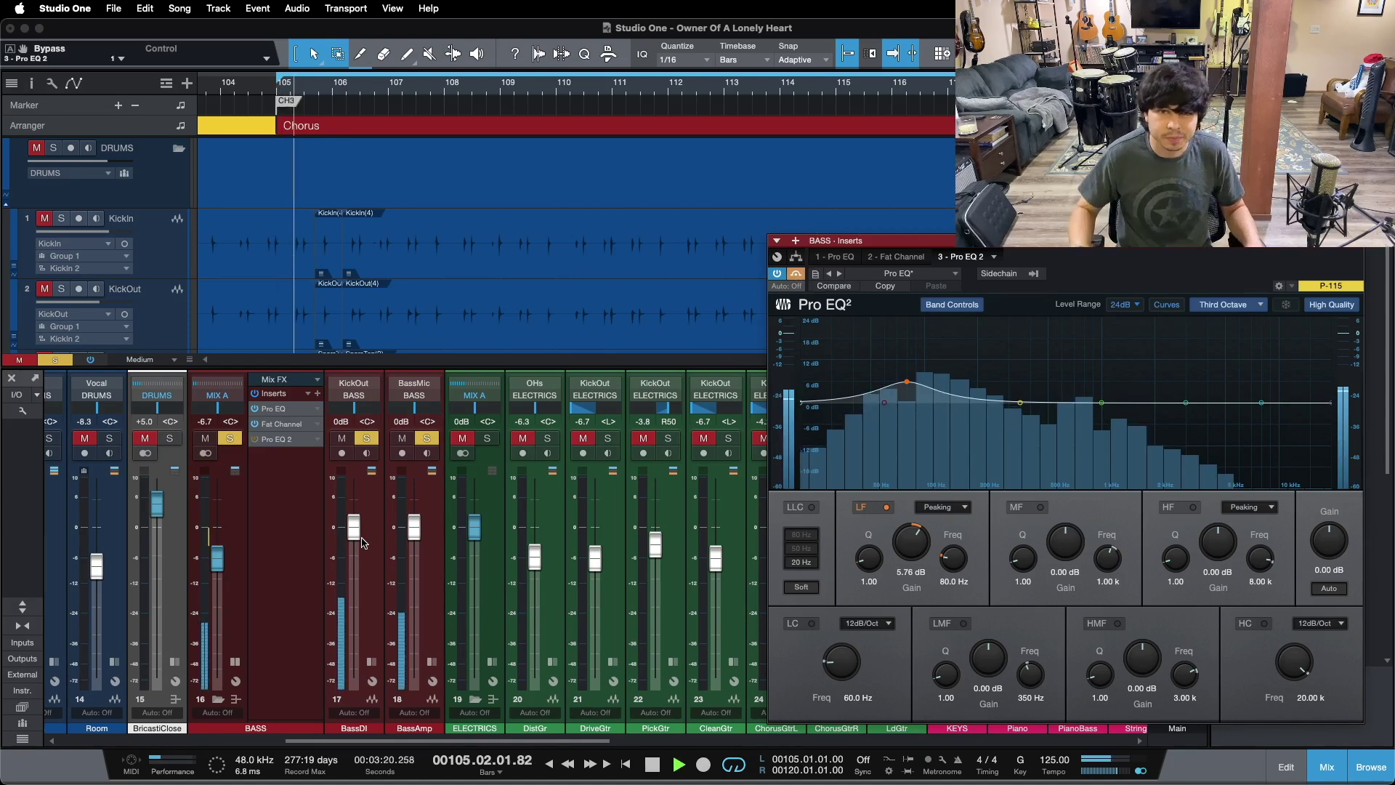
pyautogui.scroll(-10, 626, 263)
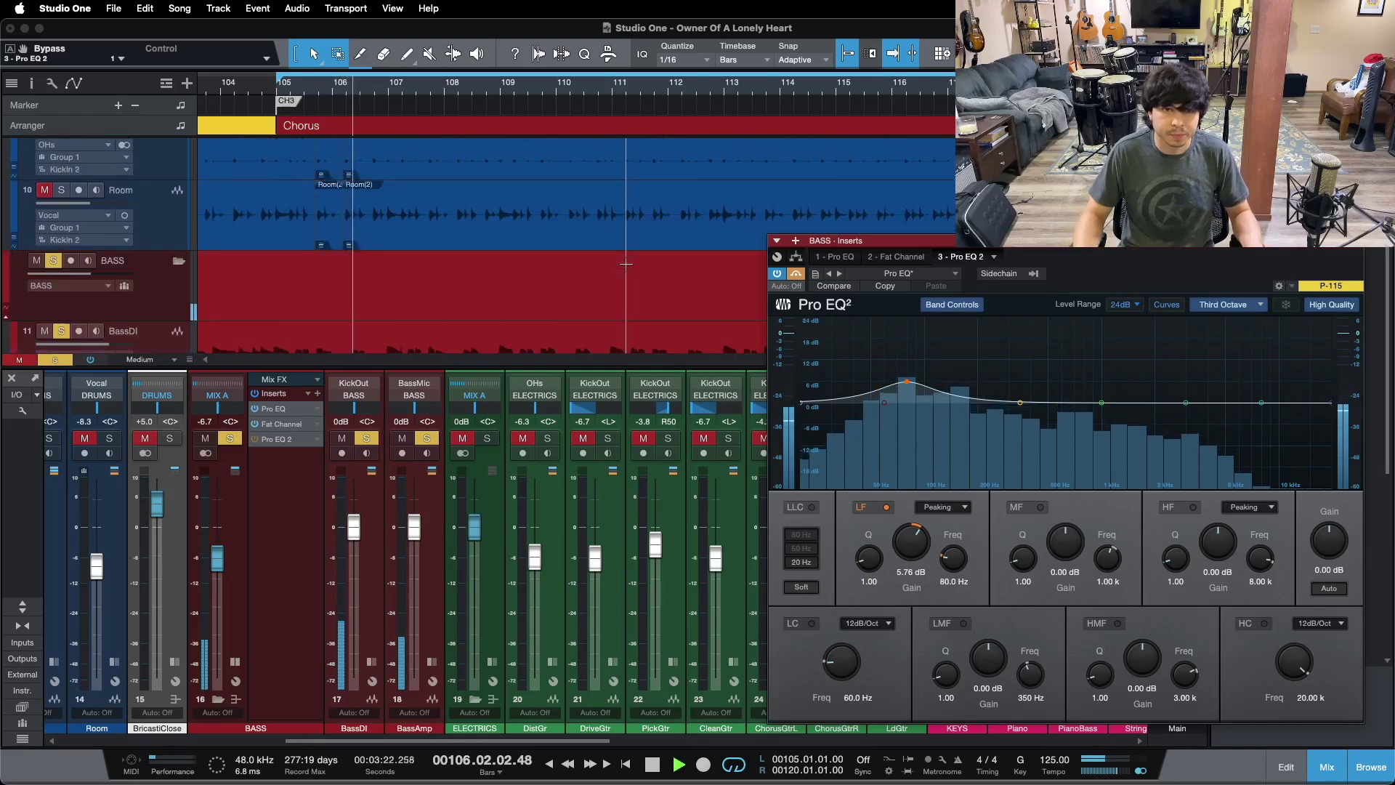
pyautogui.scroll(-8, 627, 263)
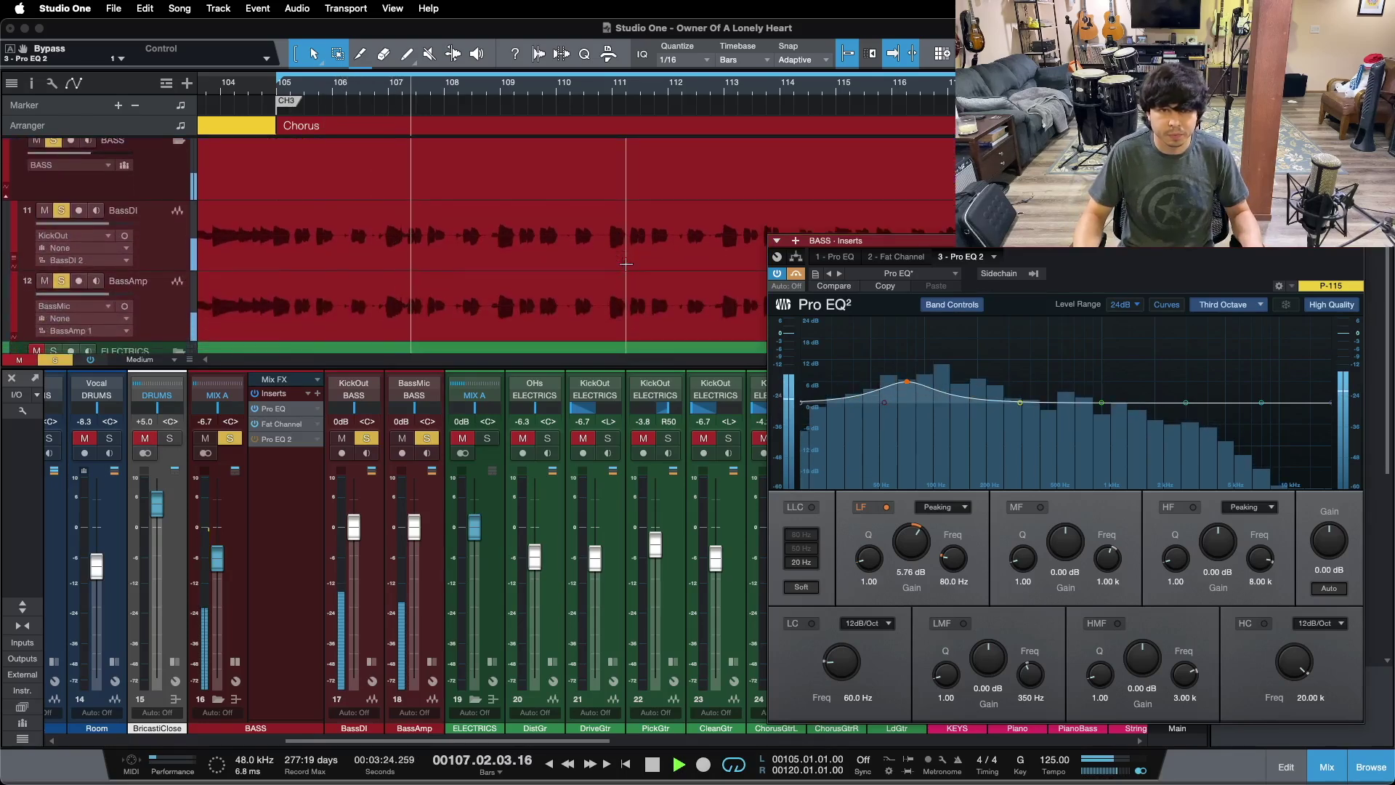
pyautogui.scroll(-1, 626, 263)
pyautogui.click(796, 274)
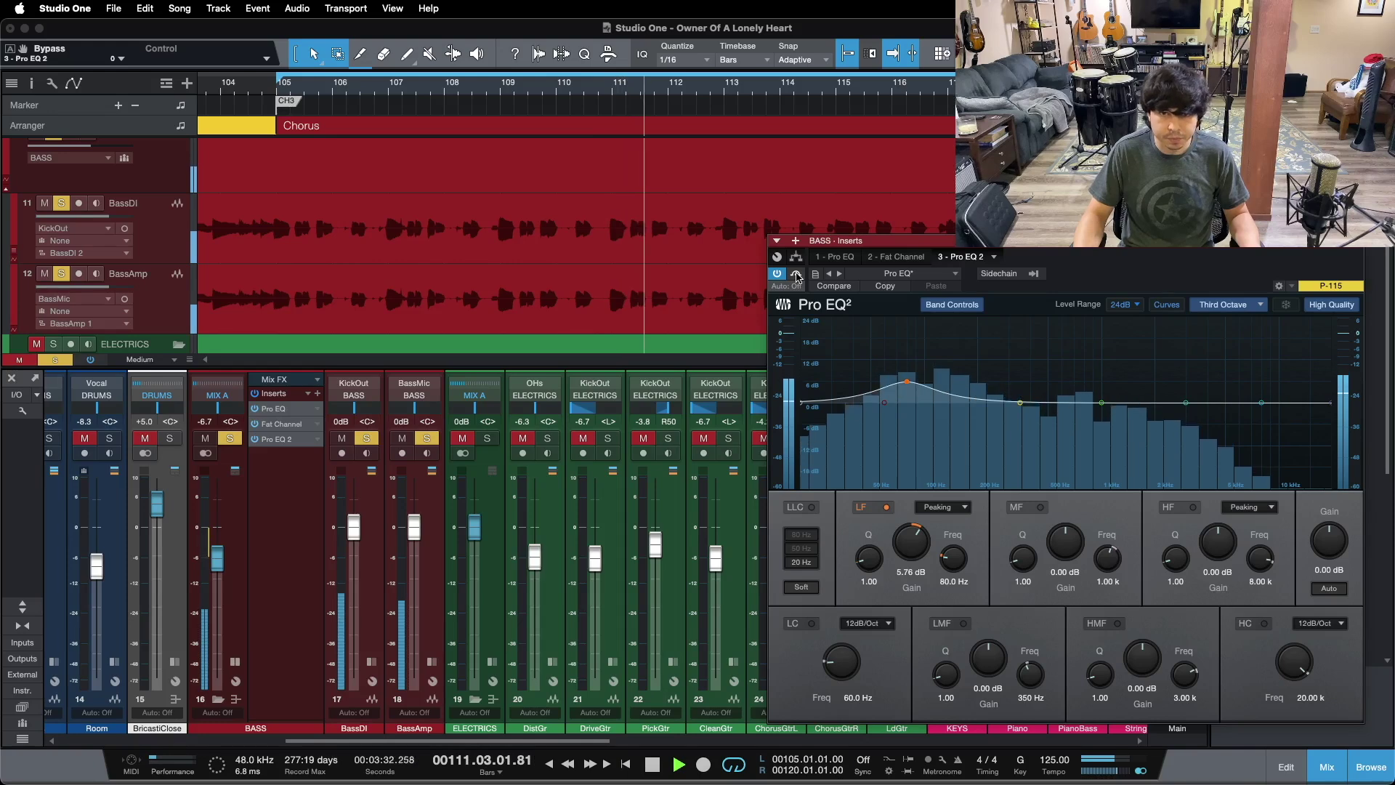
pyautogui.click(795, 274)
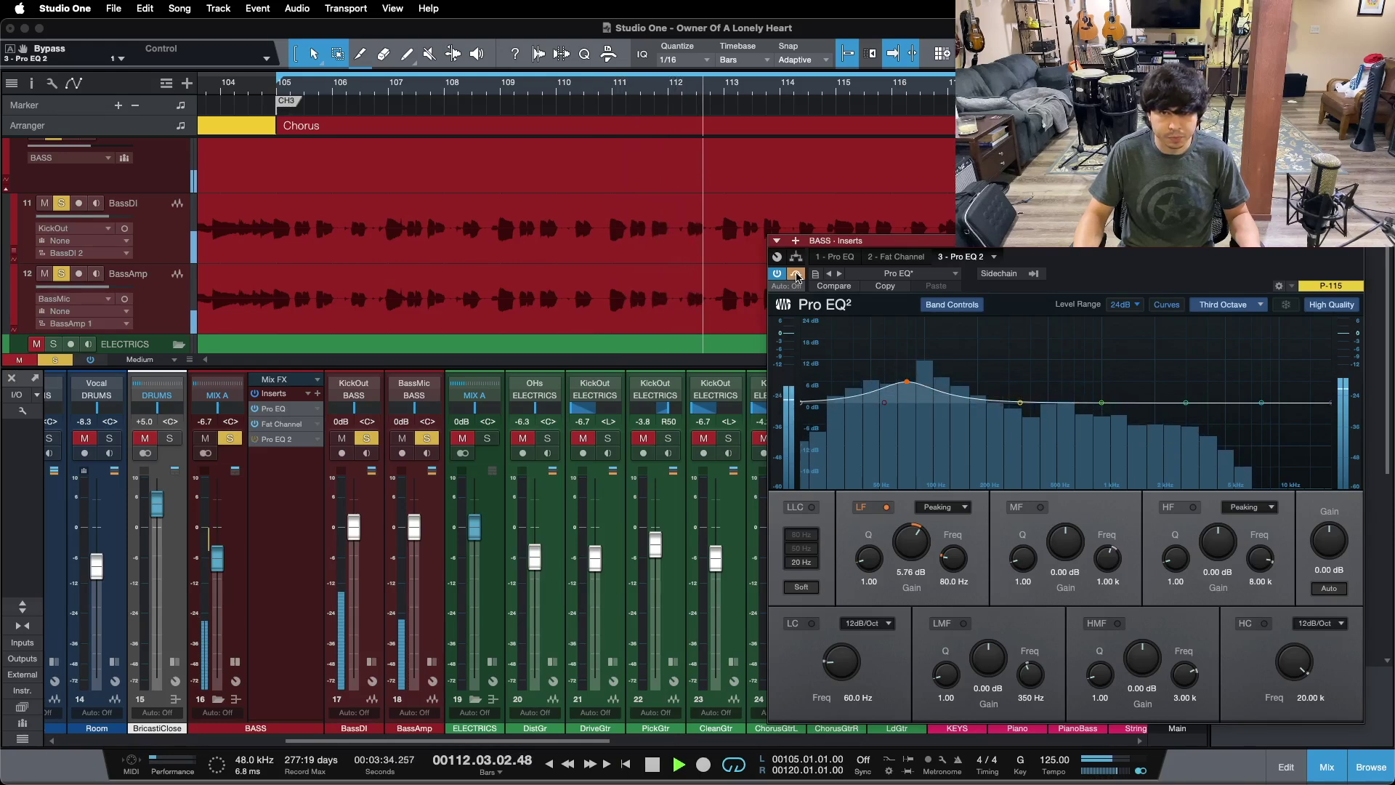
pyautogui.click(796, 274)
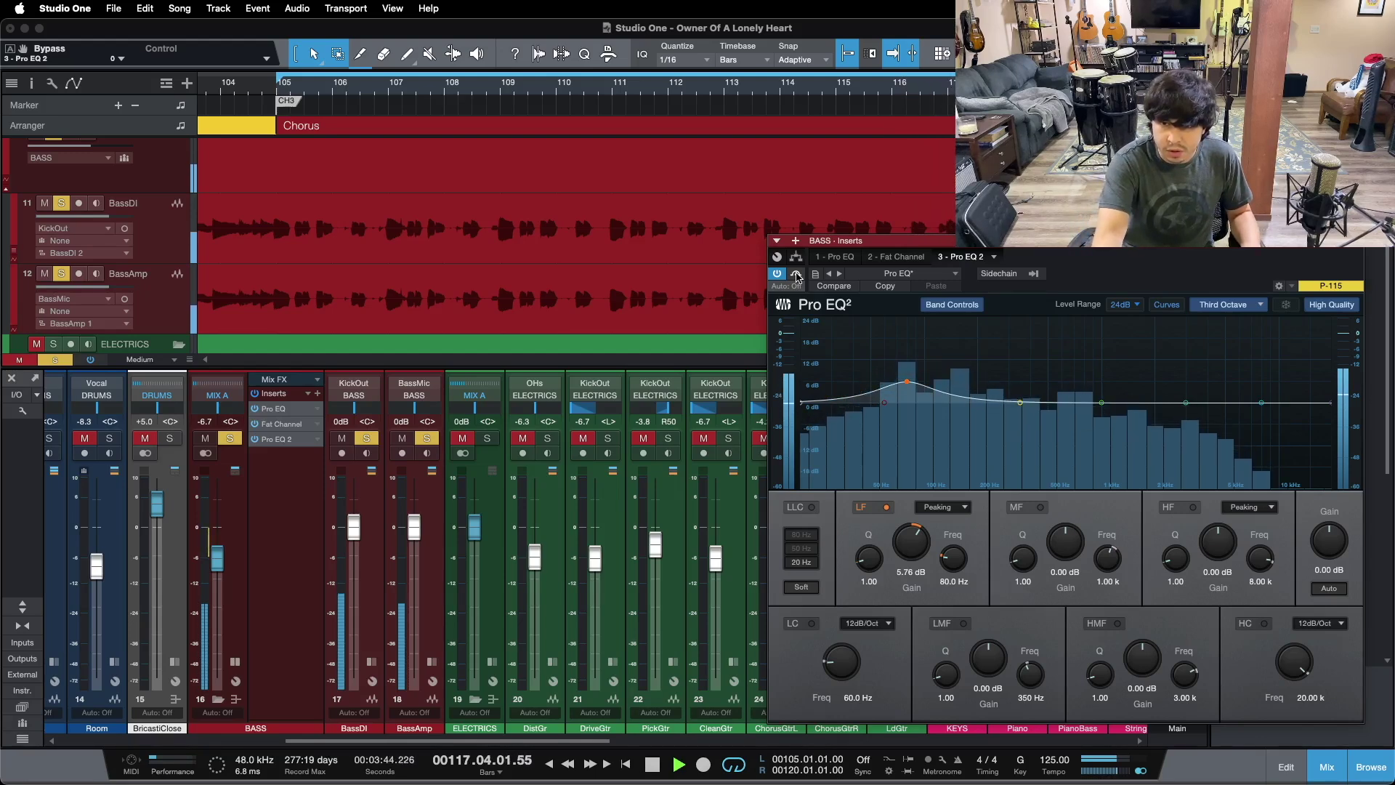
pyautogui.press('space')
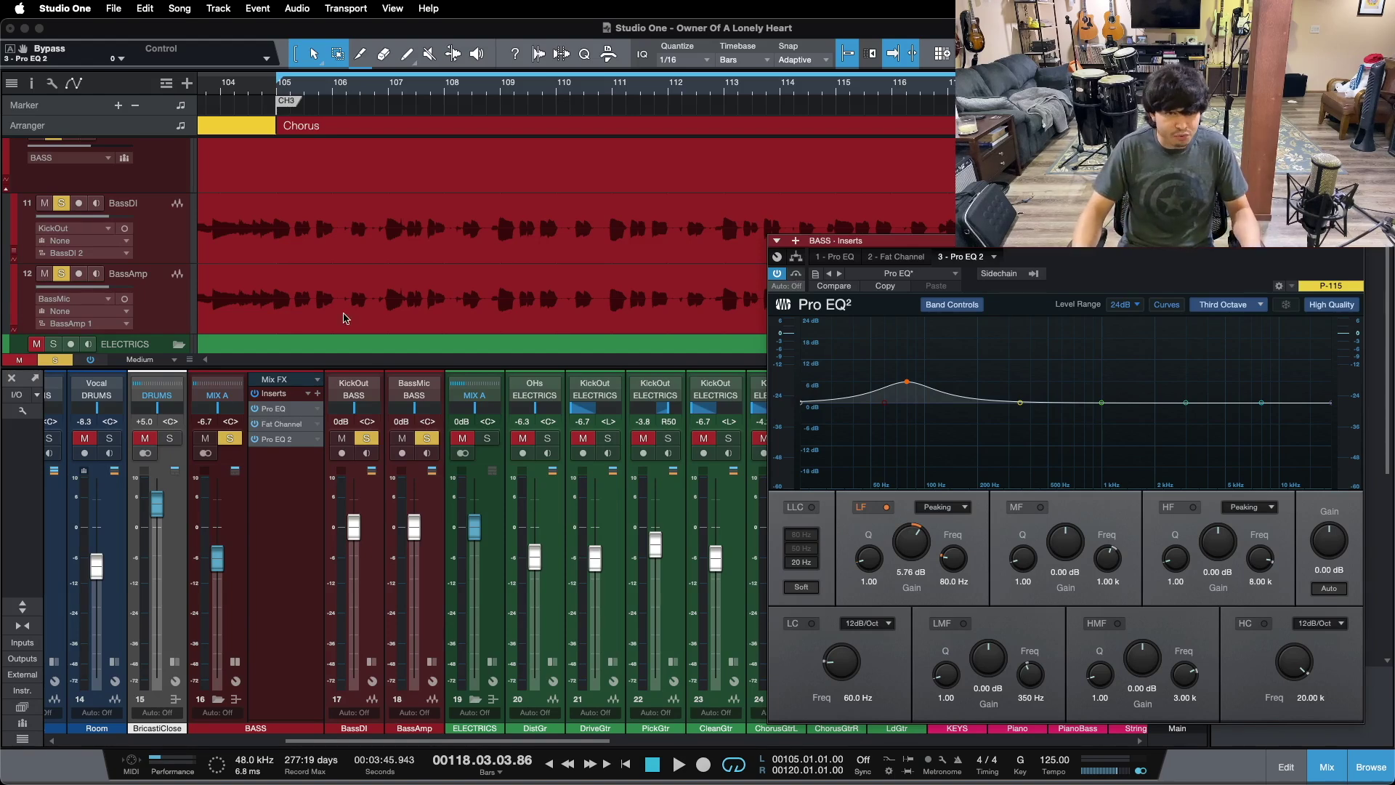
# Step: Reposition the BASS plug-in window, show its Fat Channel compressor, and clear the solo
pyautogui.moveTo(1161, 263); pyautogui.dragTo(992, 276)
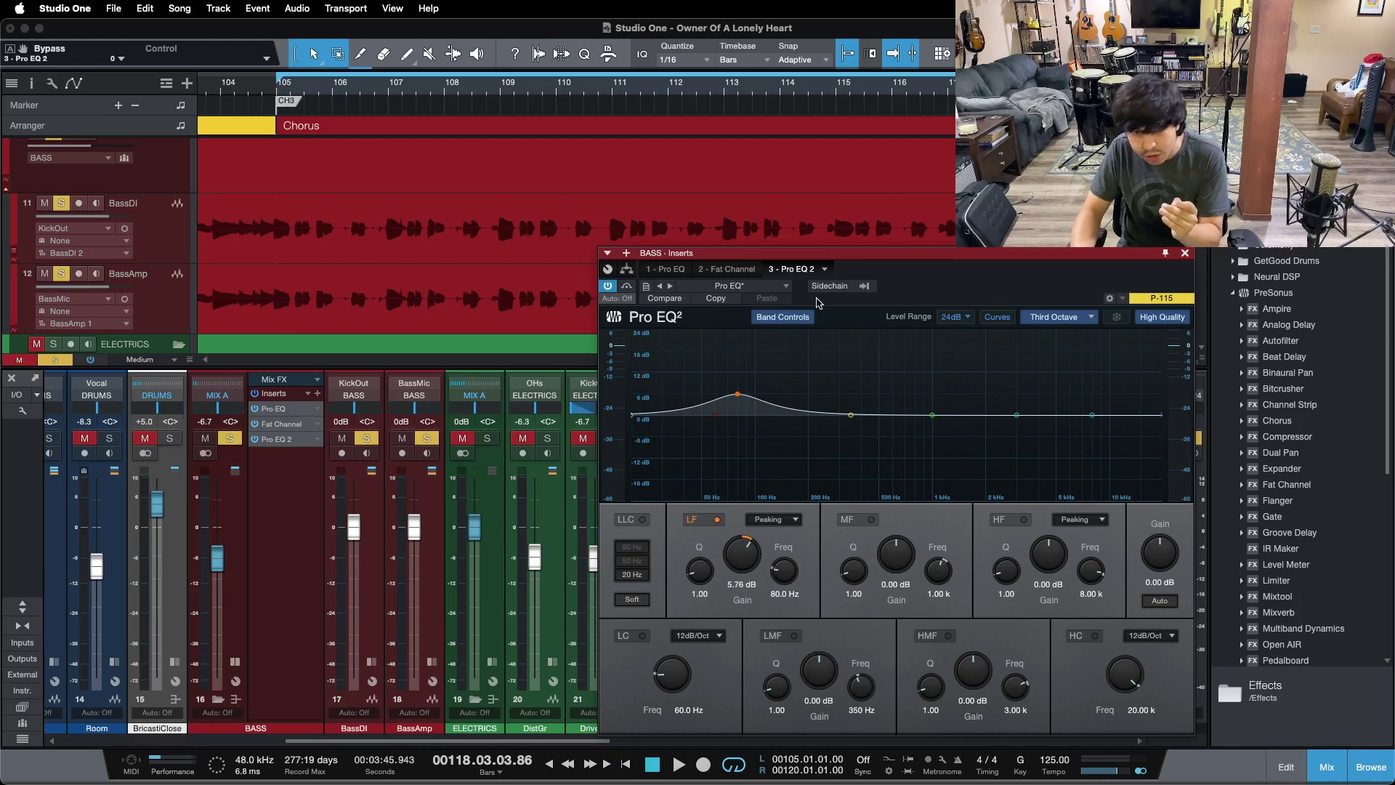
pyautogui.click(734, 270)
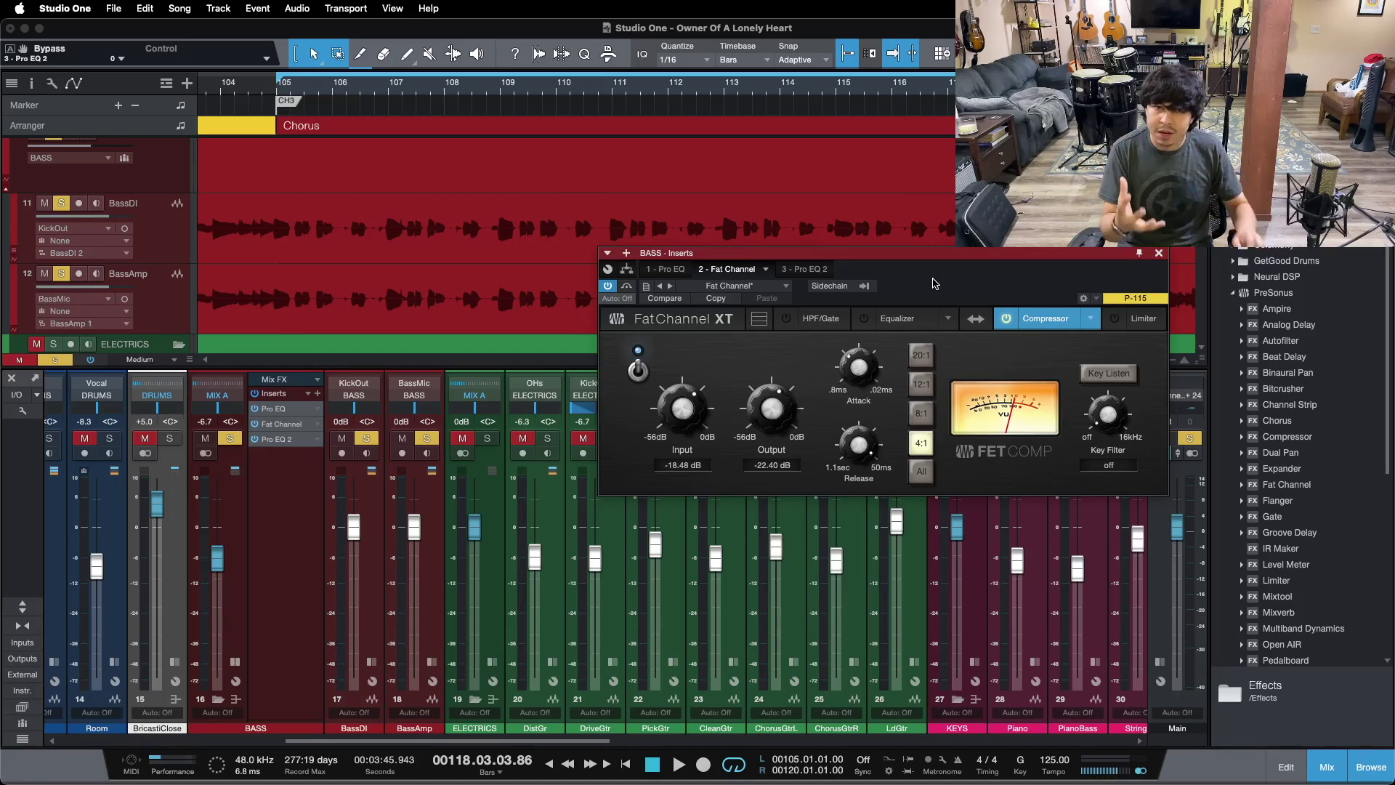
pyautogui.hotkey('shift', 's')
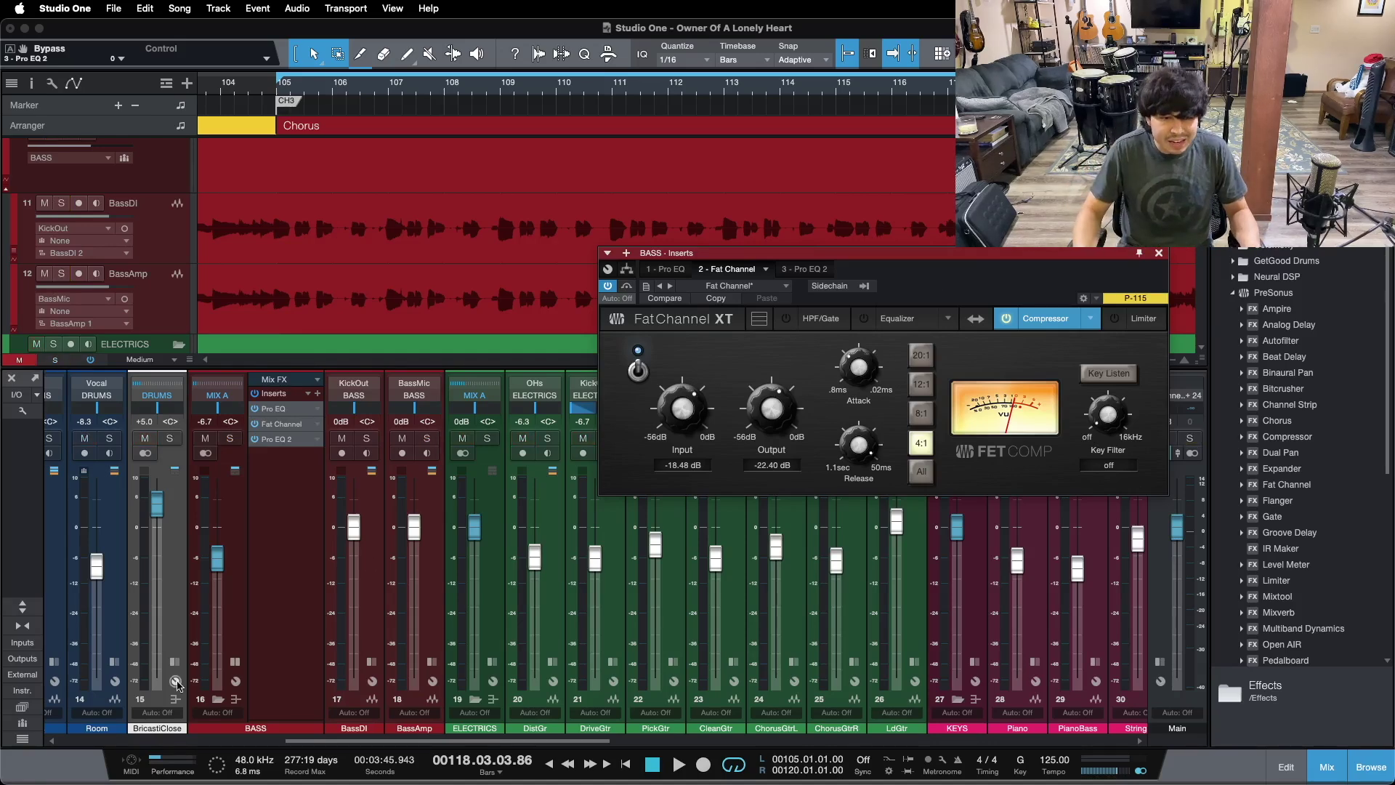
# Step: Collapse the BASS bus's insert list and close its Fat Channel window
pyautogui.click(230, 671)
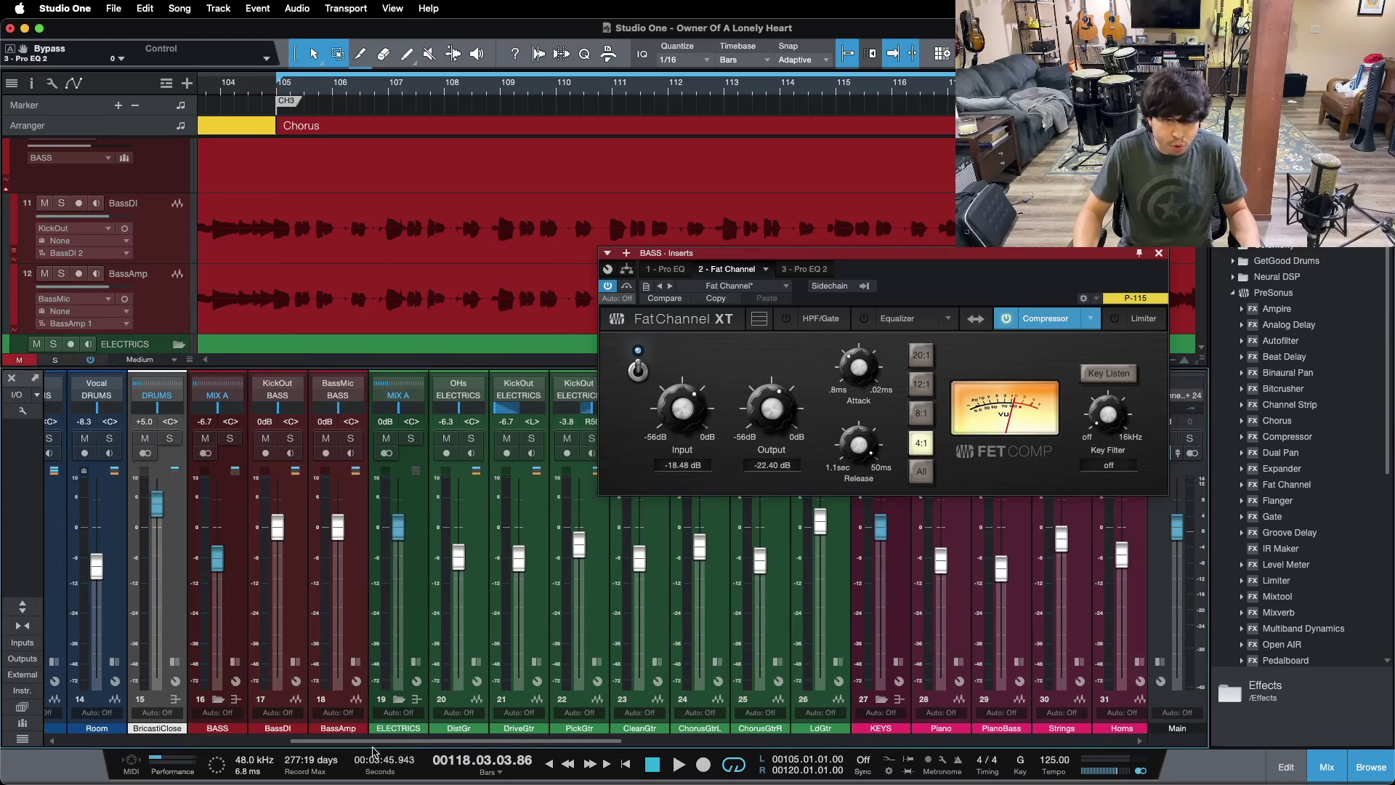
pyautogui.hscroll(-10, 336, 748)
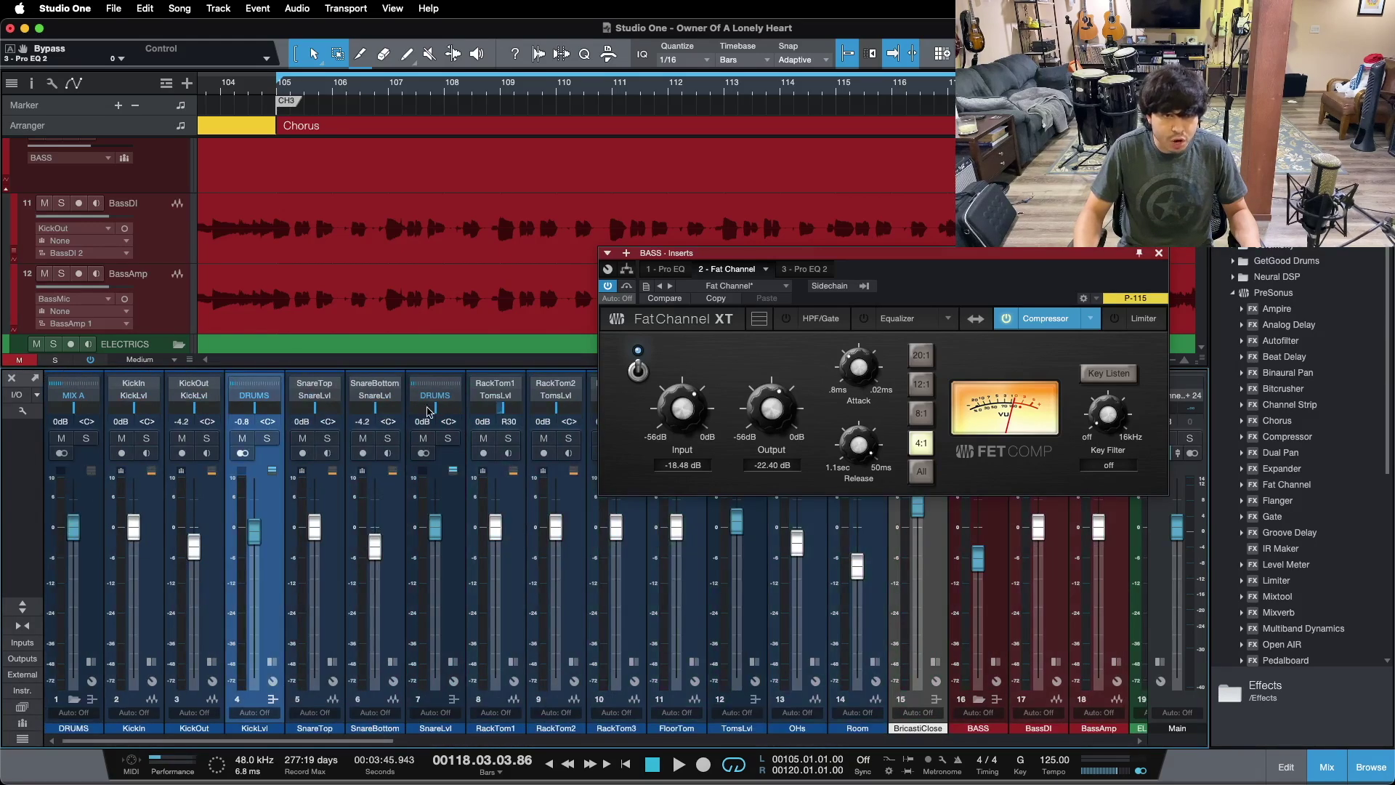
pyautogui.click(1160, 252)
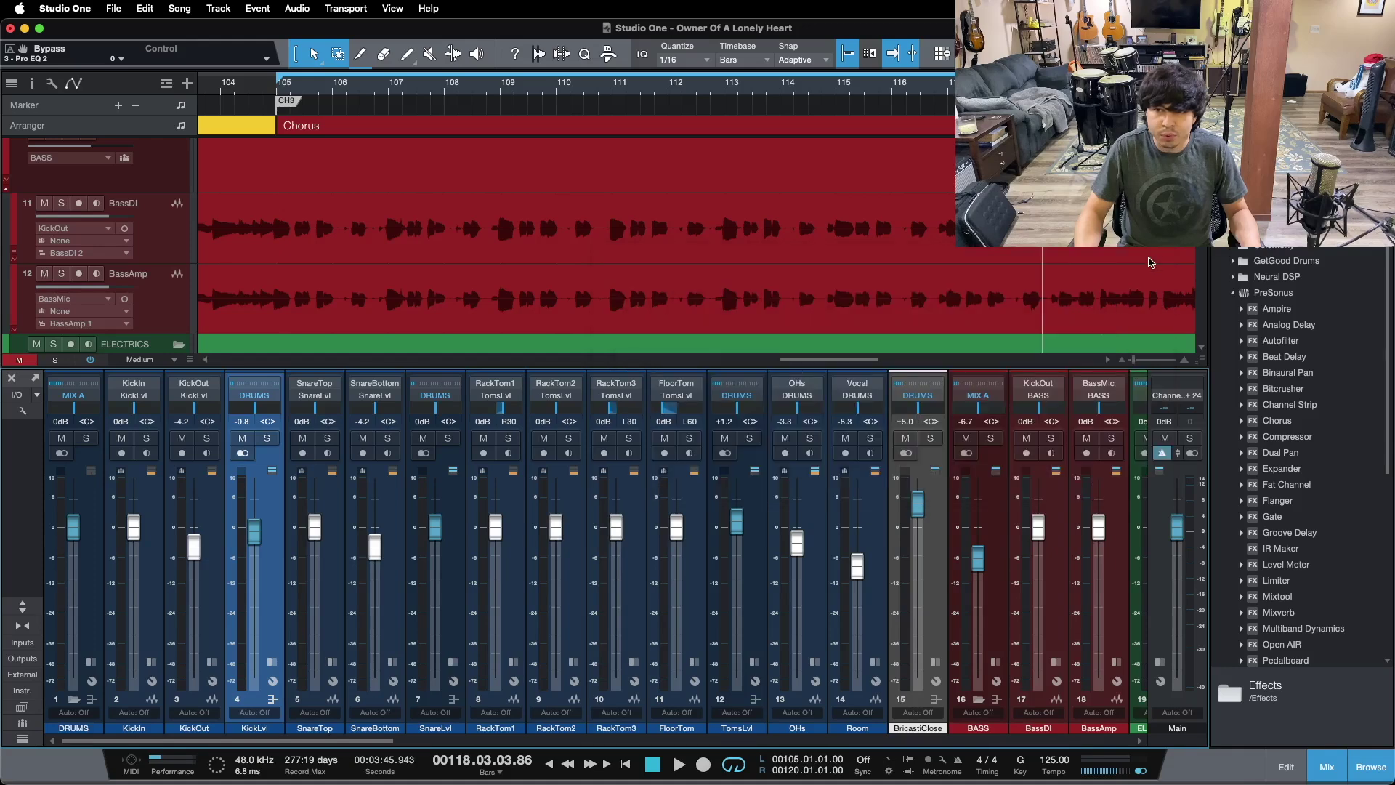
# Step: Solo the DRUMS and BASS buses and play them together from the Chorus
pyautogui.click(86, 438)
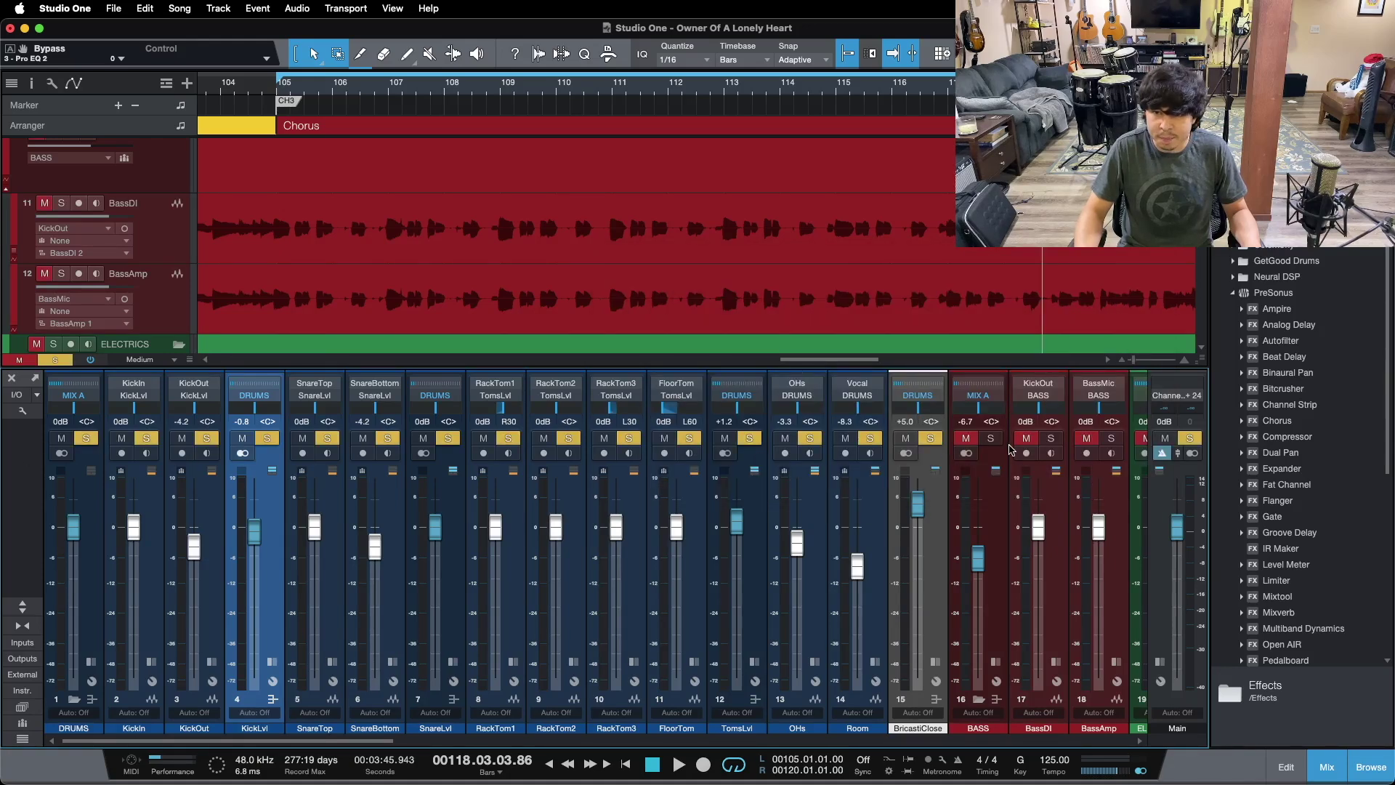
pyautogui.click(991, 438)
pyautogui.press('space')
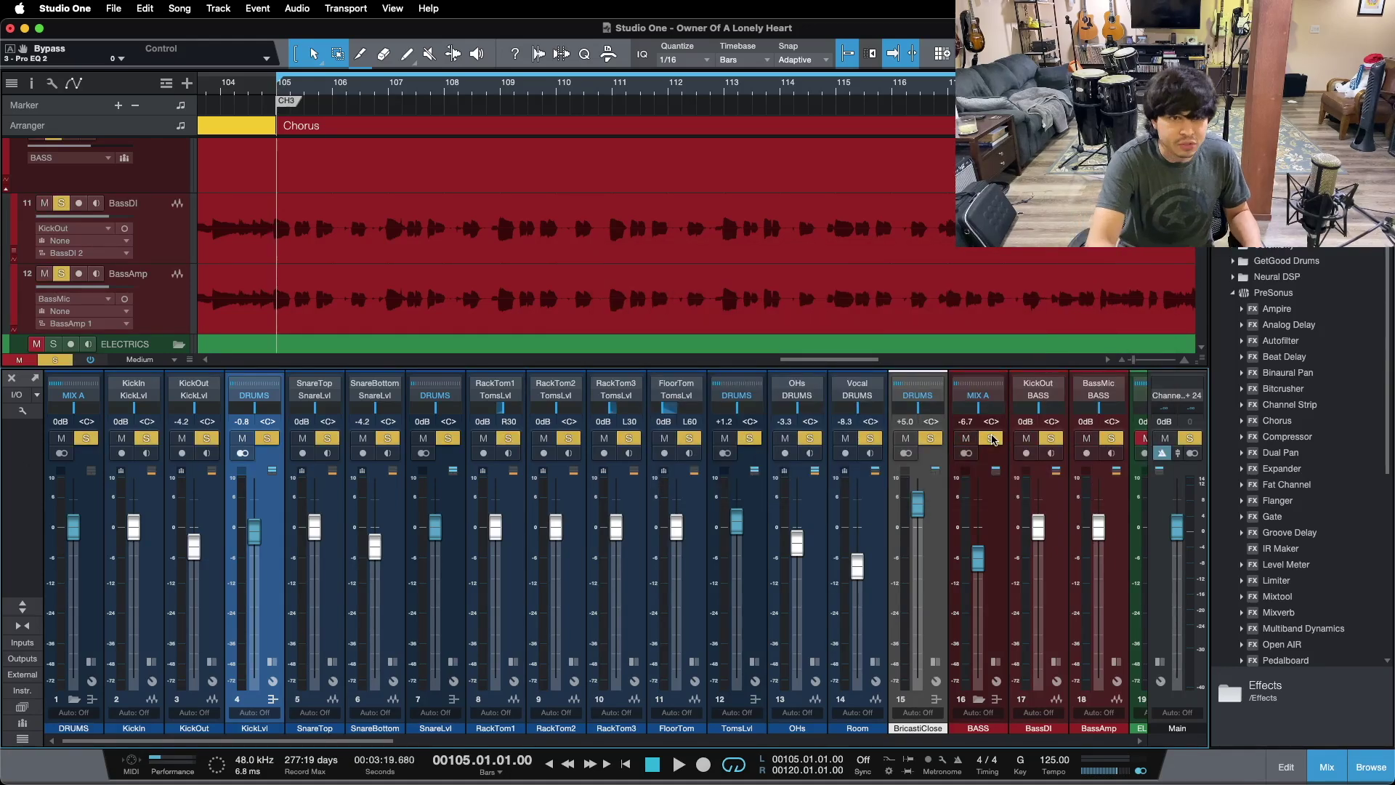
pyautogui.press('space')
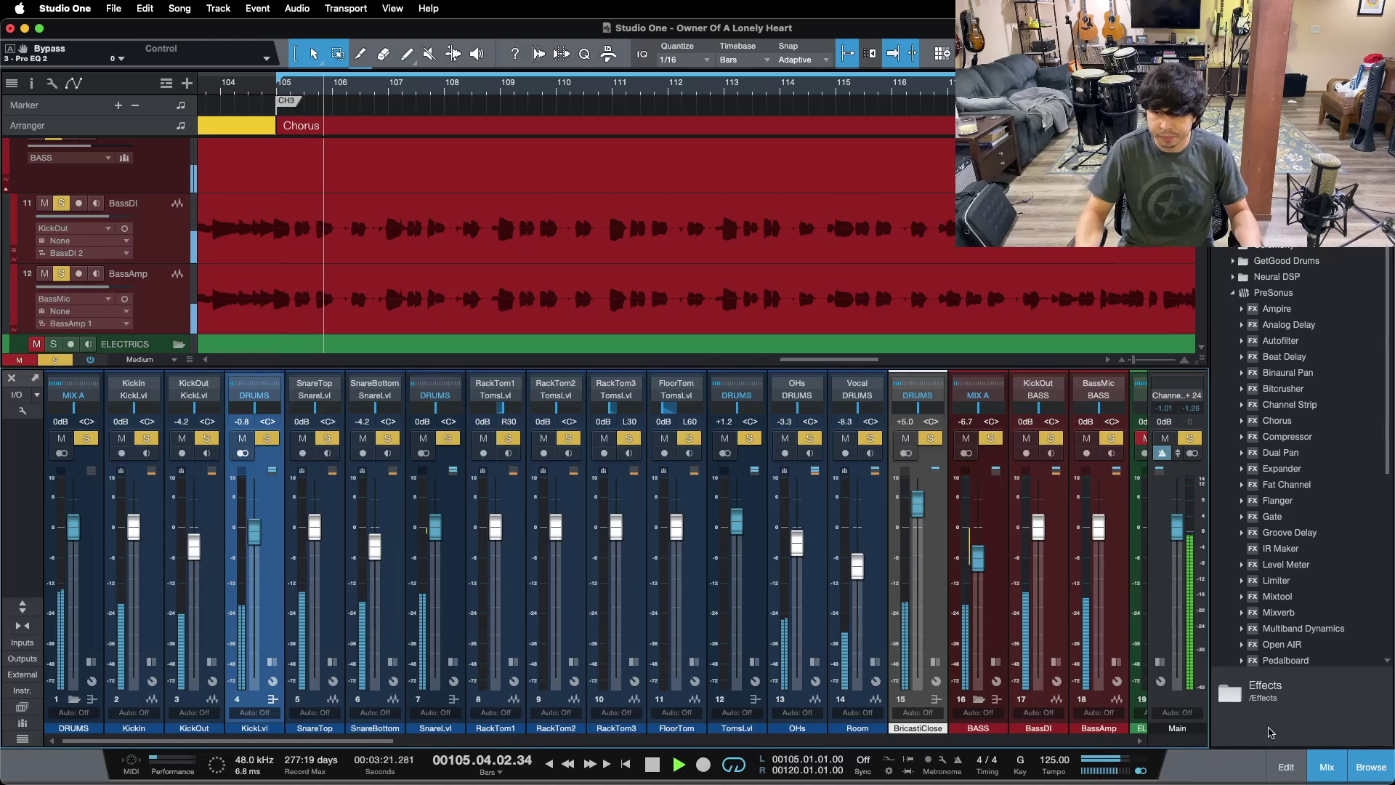
# Step: Hide the mixer and look over the soloed drum and bass tracks in the arrangement during playback
pyautogui.press('F3')
pyautogui.scroll(3, 690, 409)
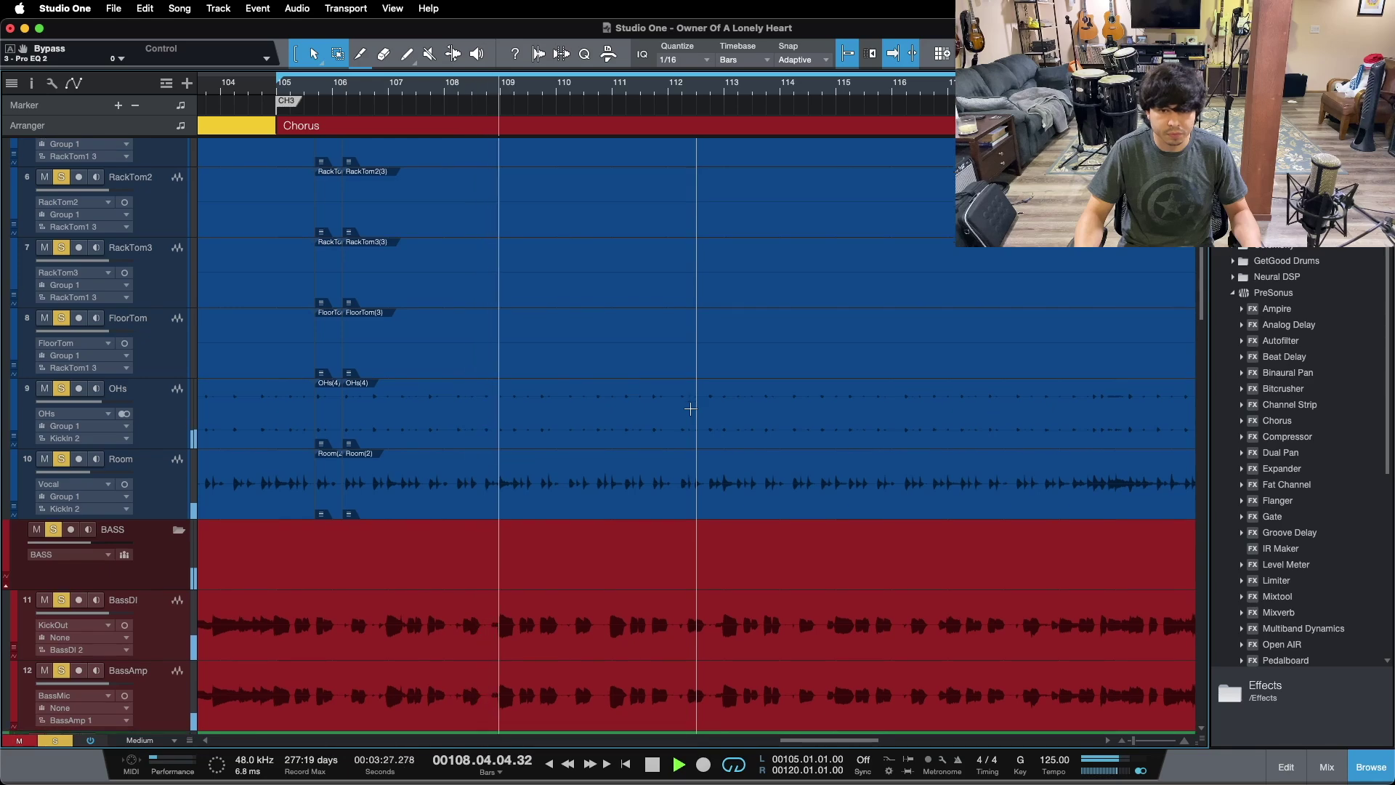
pyautogui.scroll(6, 690, 409)
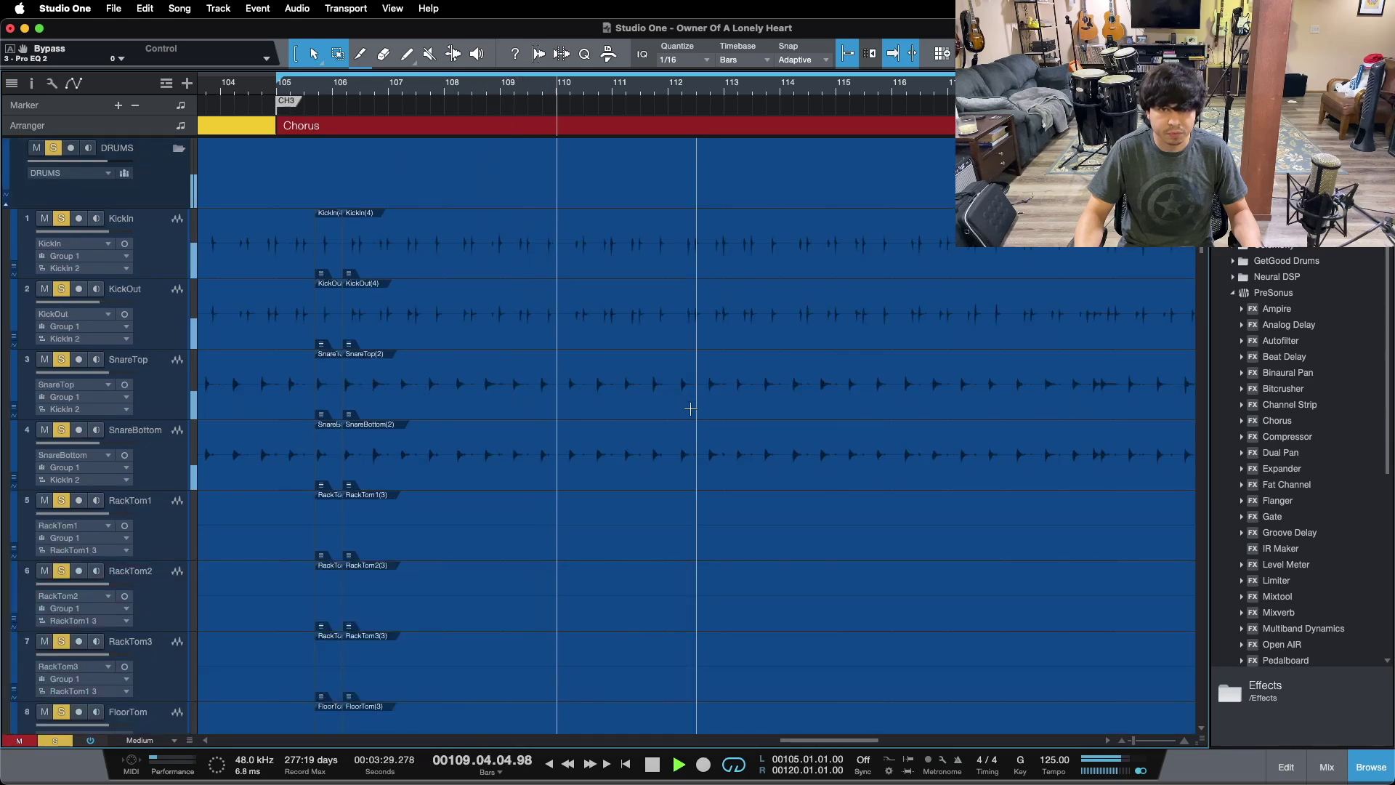
pyautogui.scroll(-5, 691, 410)
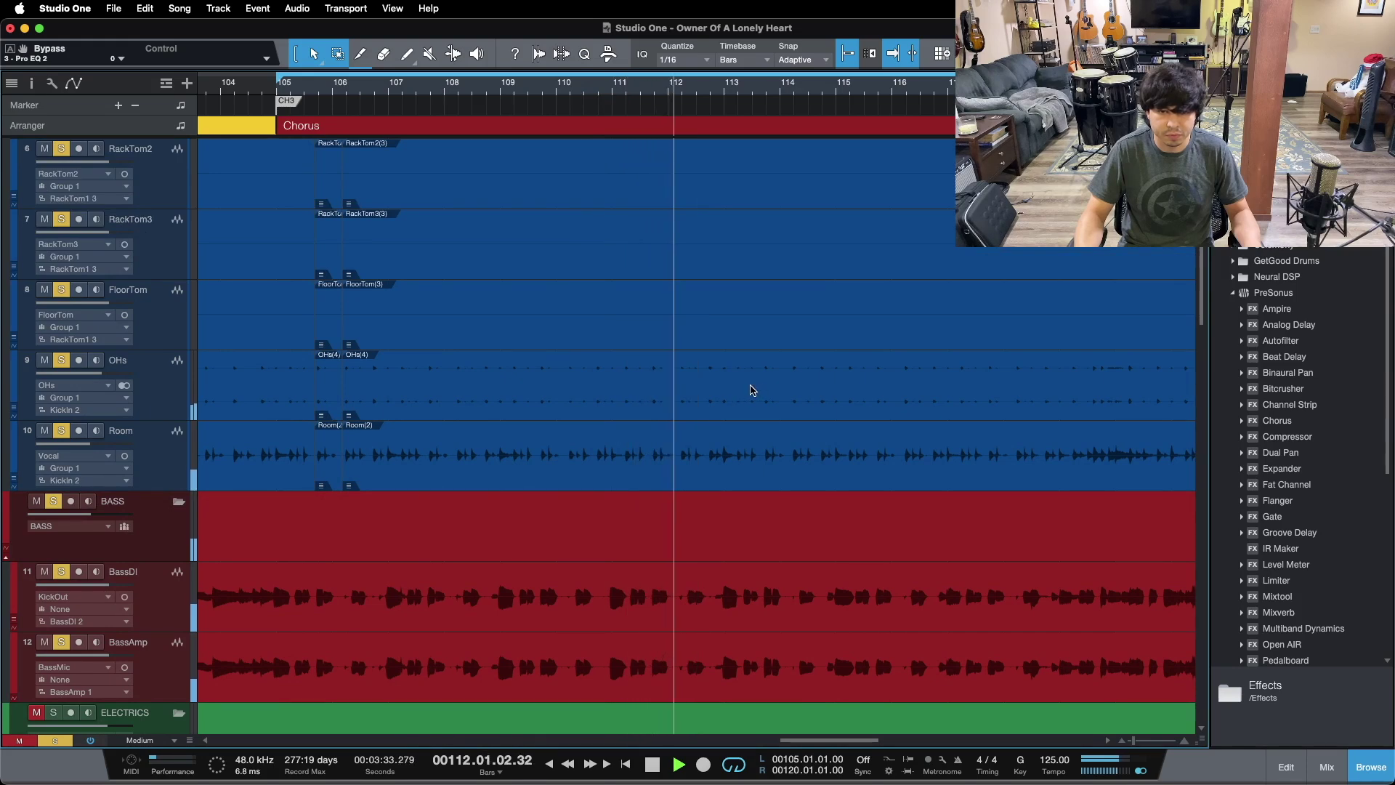
# Step: Clear all solos during playback and look through the drum, bass and electric guitar tracks while listening to the full mix
pyautogui.hotkey('shift', 's')
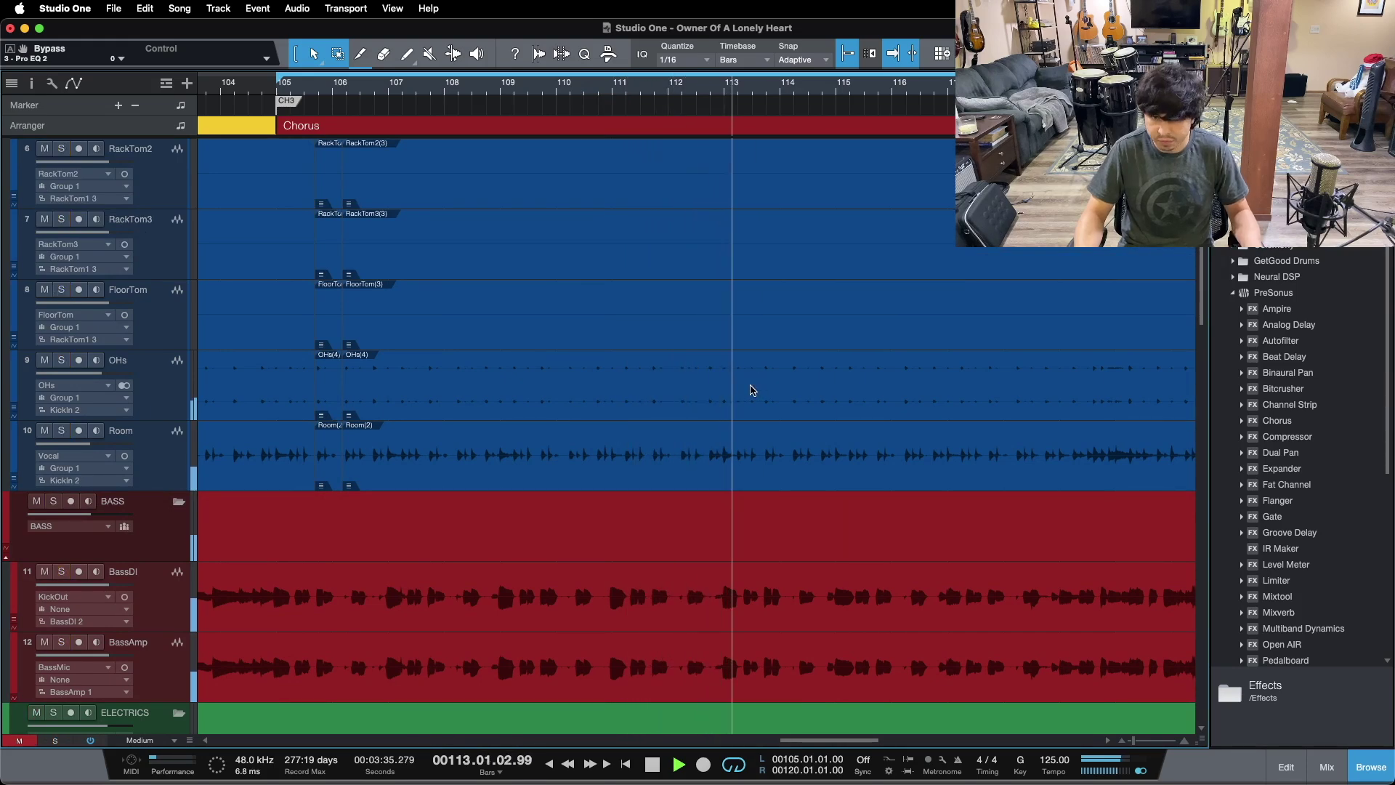
pyautogui.scroll(-10, 751, 391)
pyautogui.scroll(7, 751, 390)
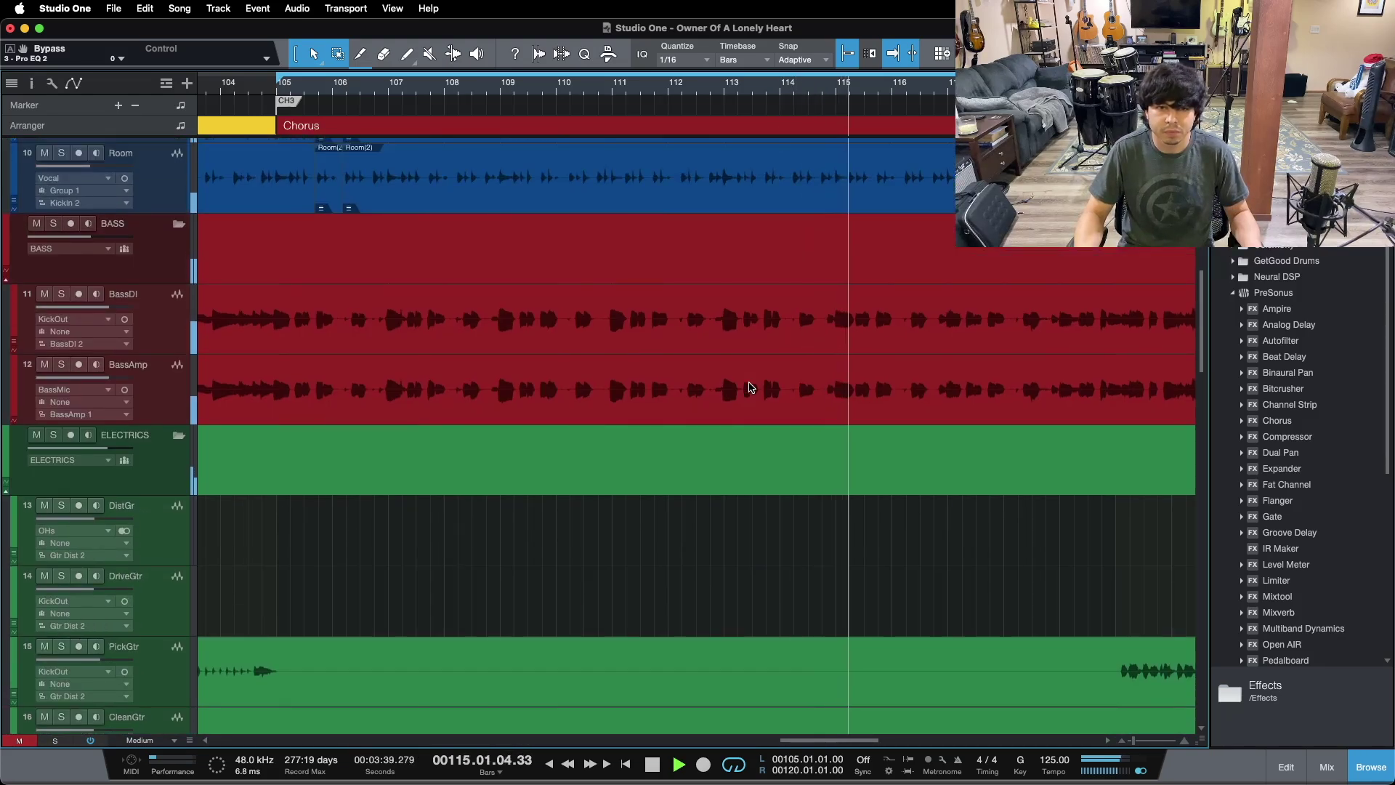
pyautogui.scroll(10, 751, 387)
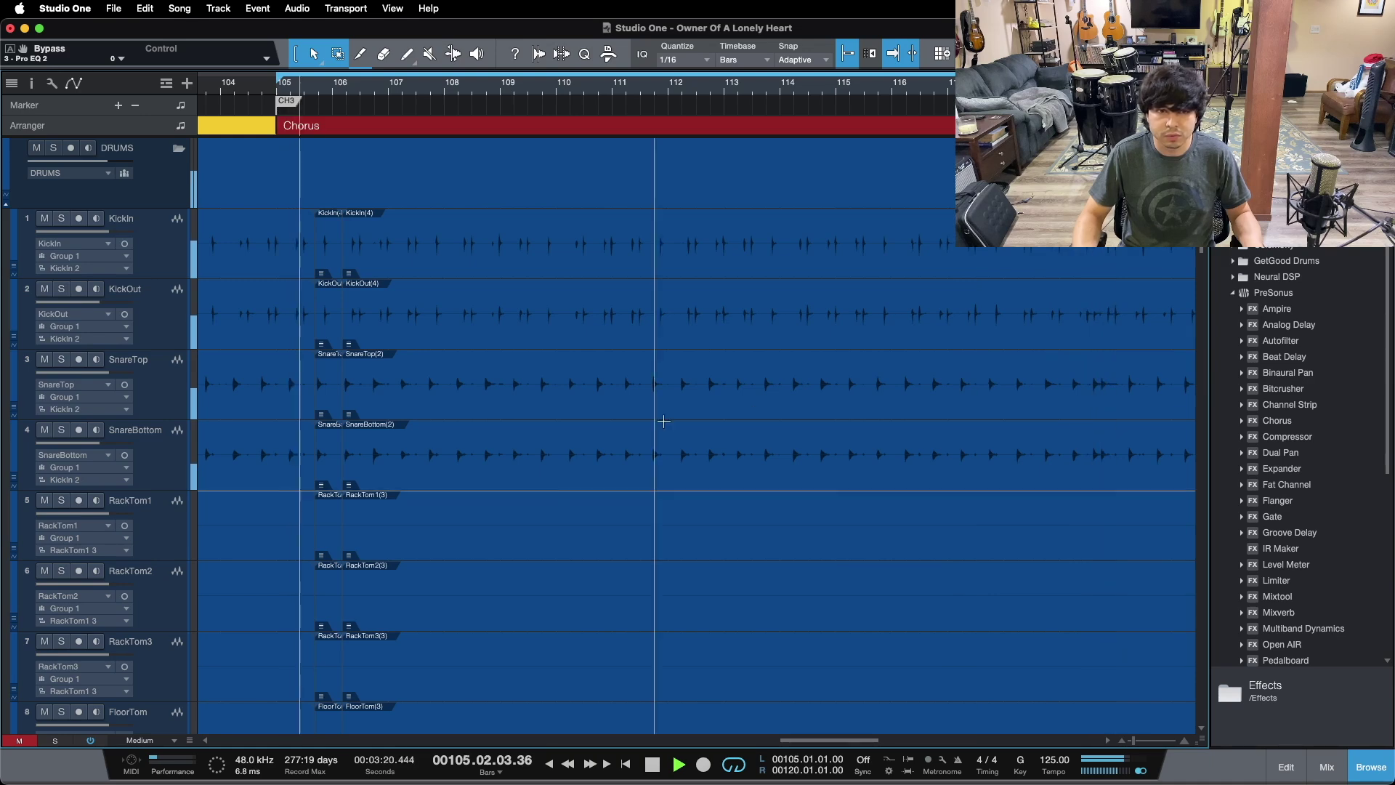
pyautogui.scroll(-10, 683, 408)
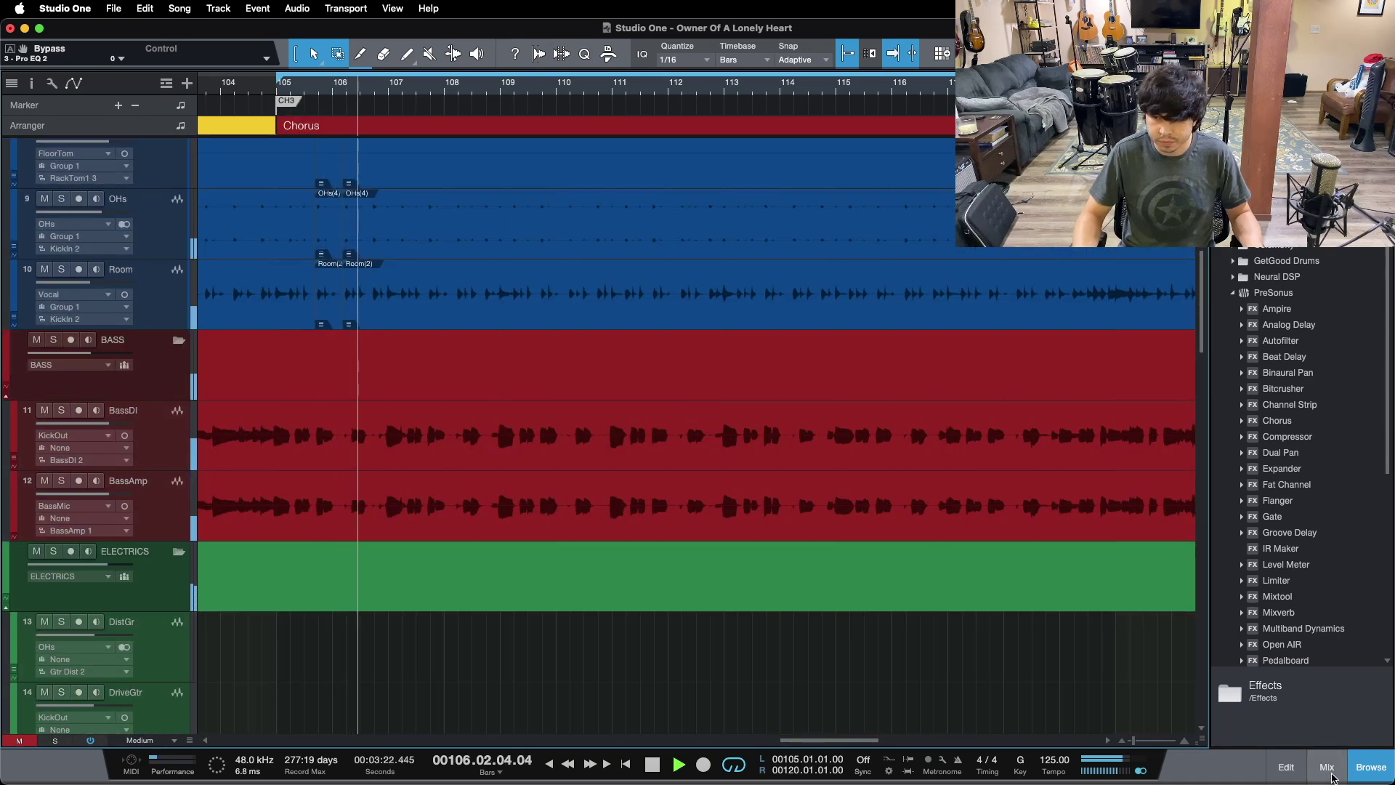
# Step: Show the mixer again, solo DRUMS alone and add BASS to the solo during playback before stopping it
pyautogui.click(1316, 762)
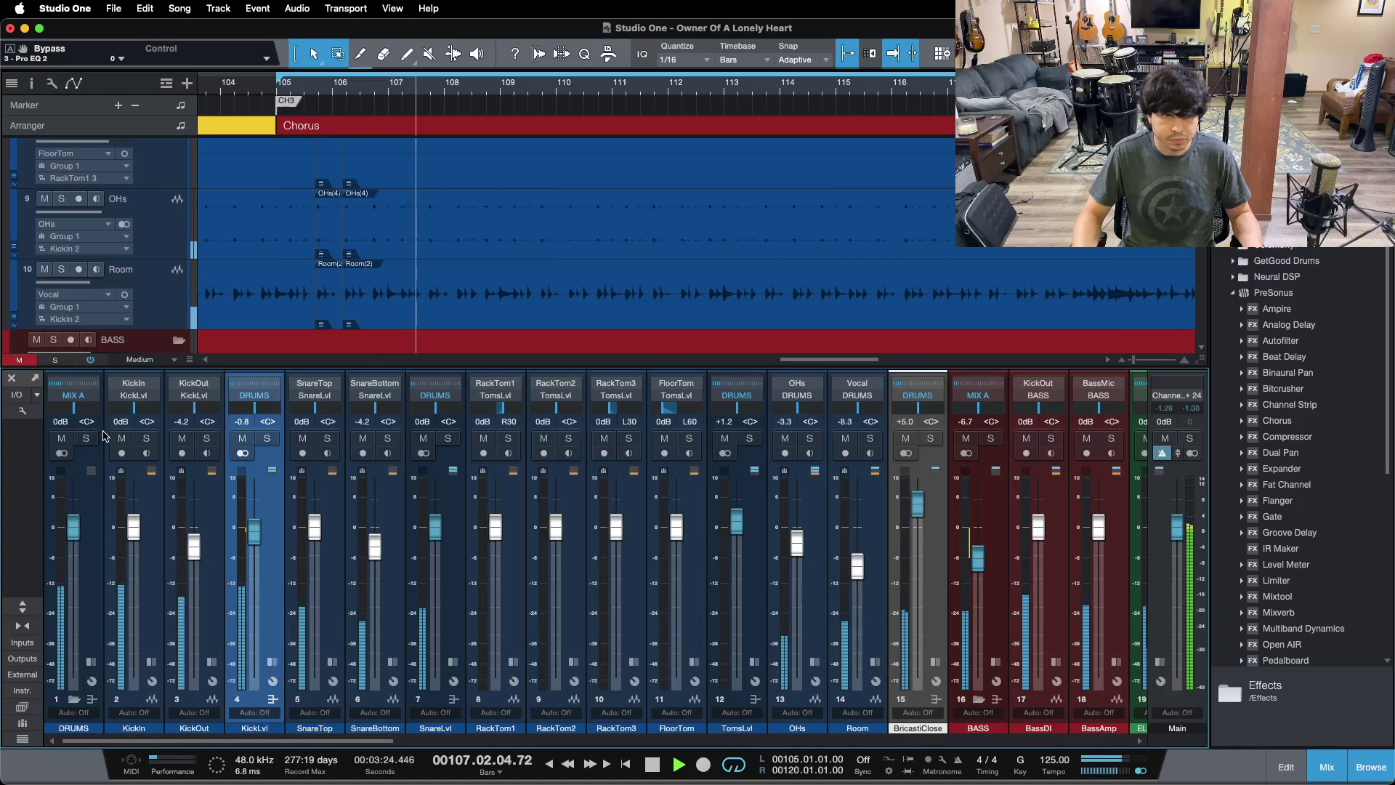
pyautogui.press('s')
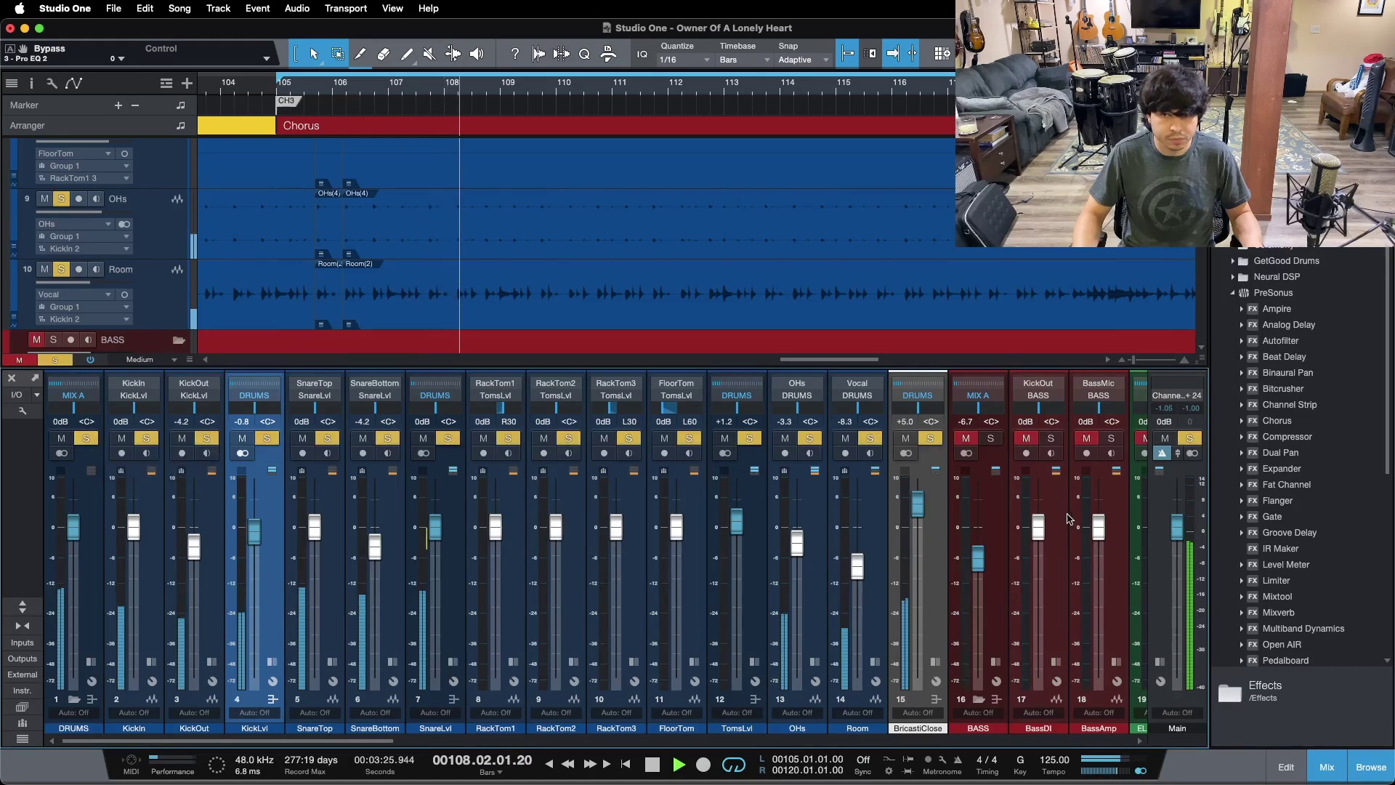
pyautogui.click(992, 440)
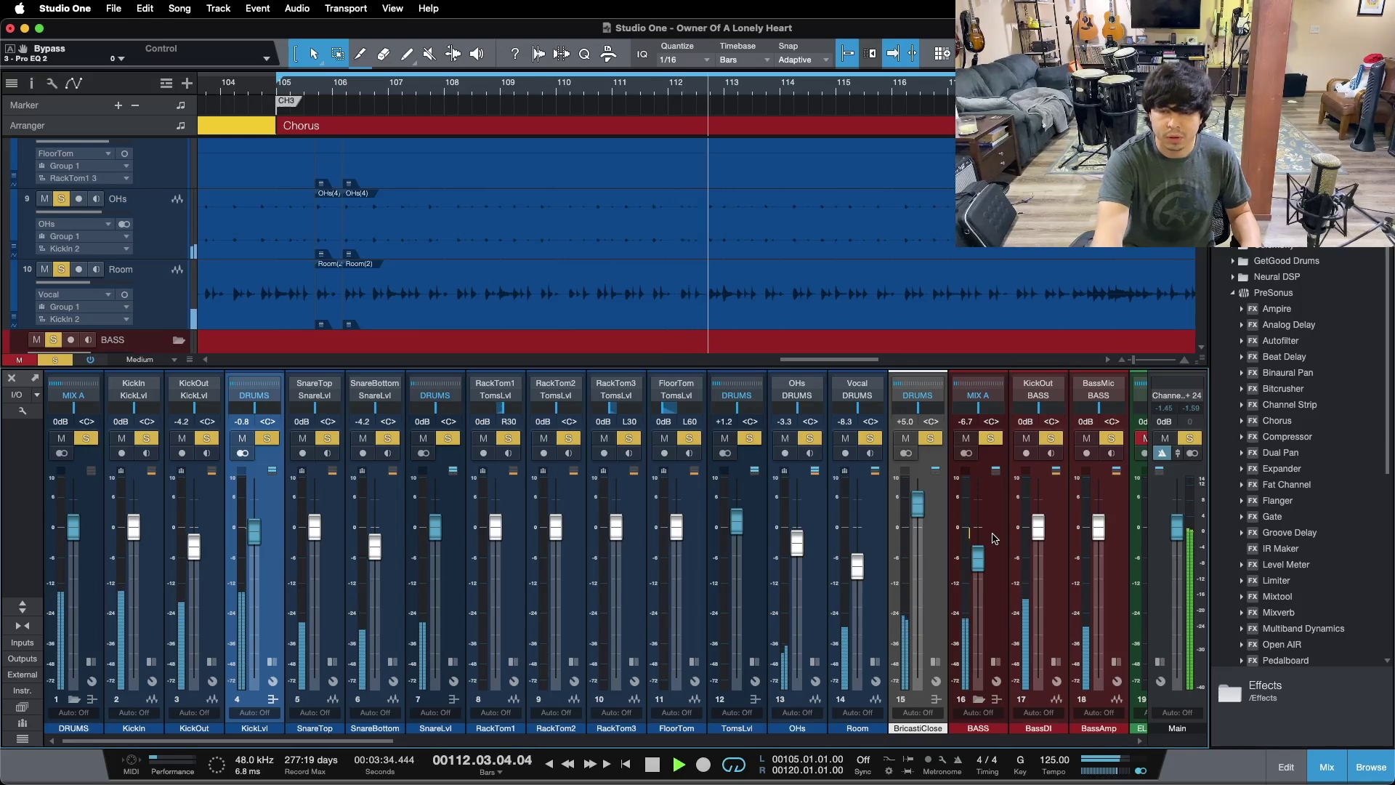
pyautogui.press('space')
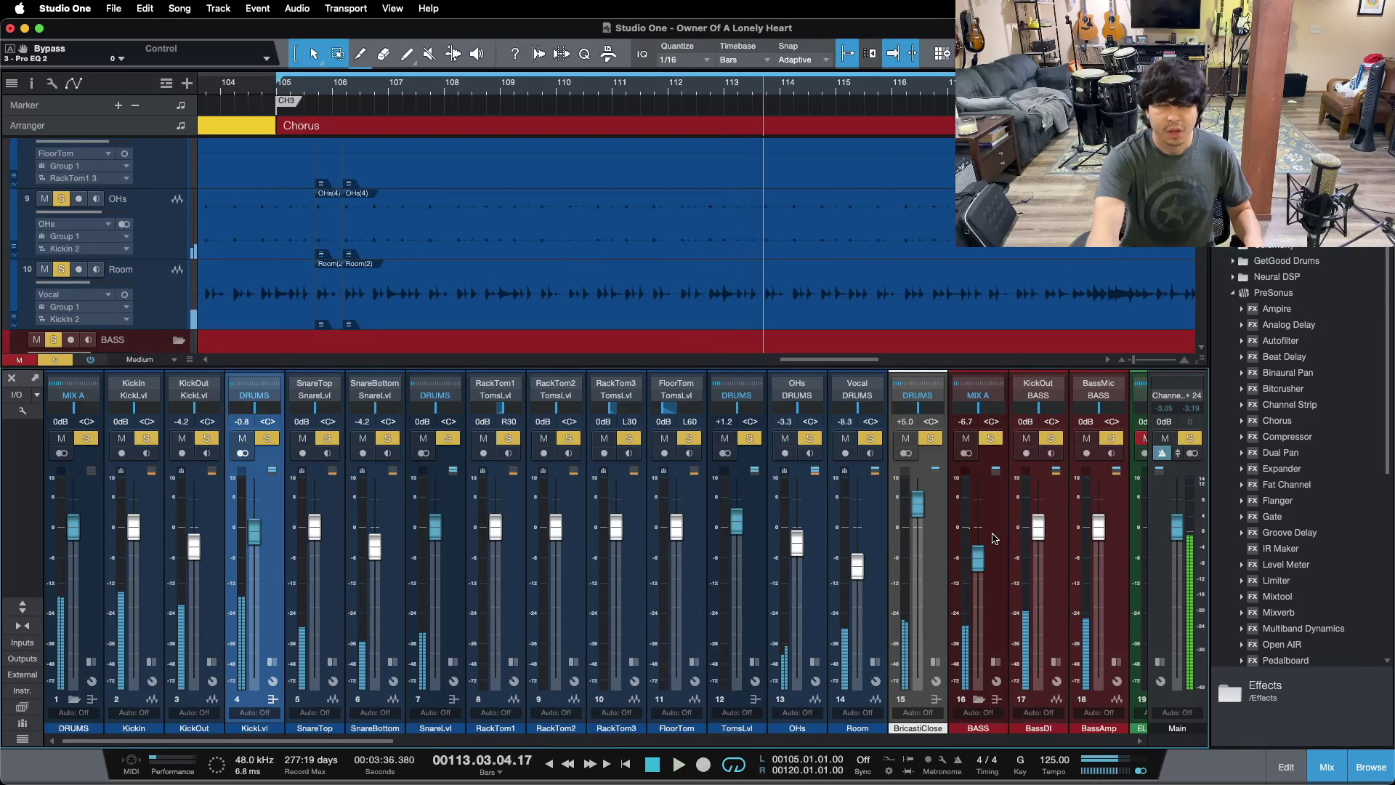